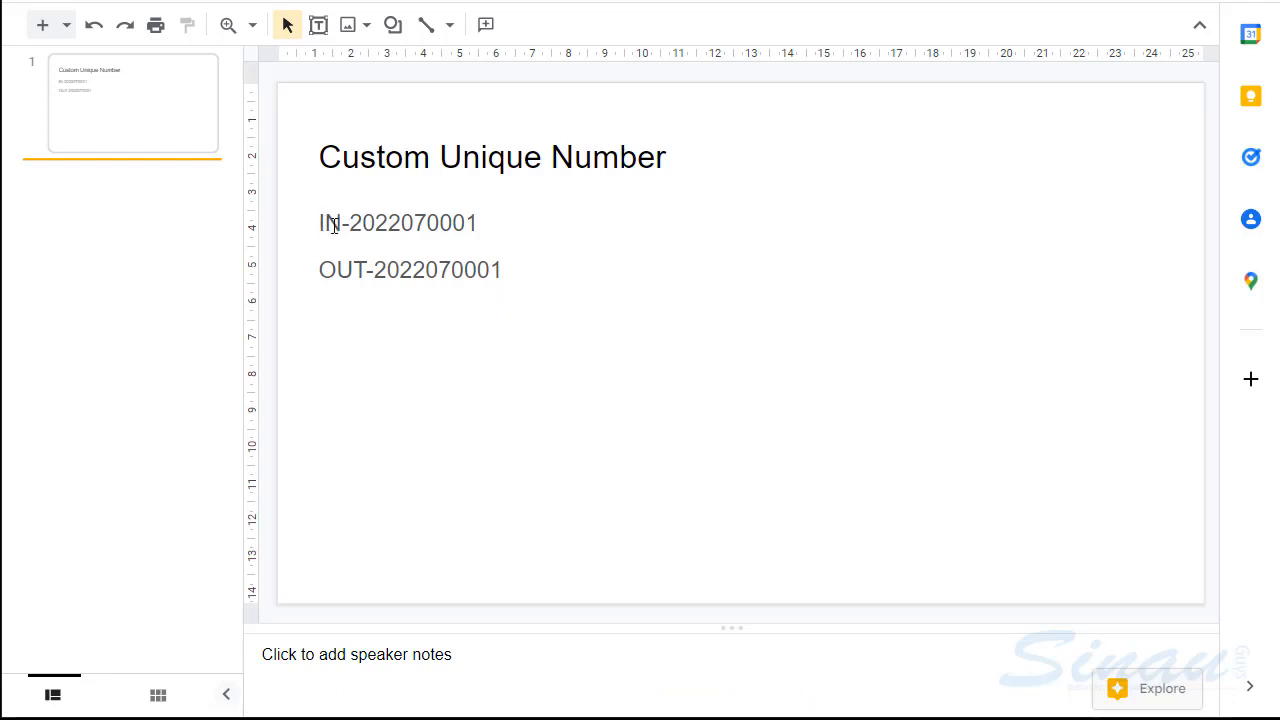
double_click(334, 224)
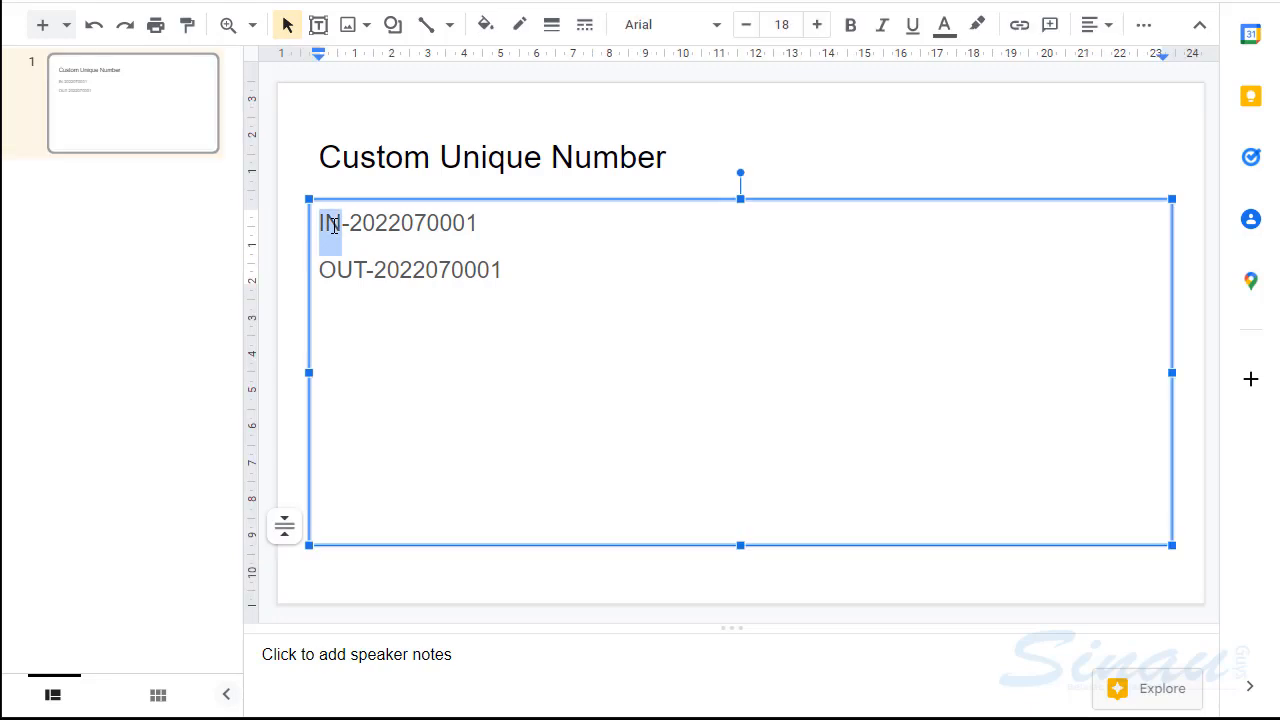
click(396, 222)
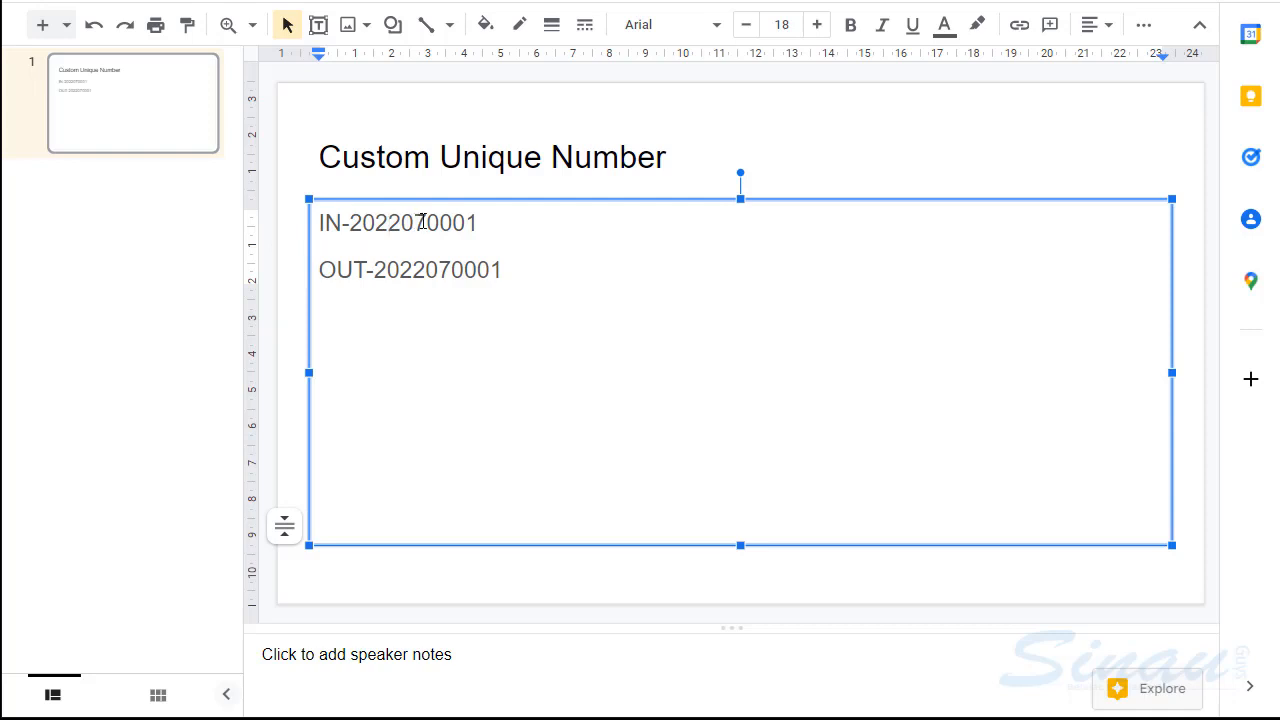
click(481, 223)
key(Return)
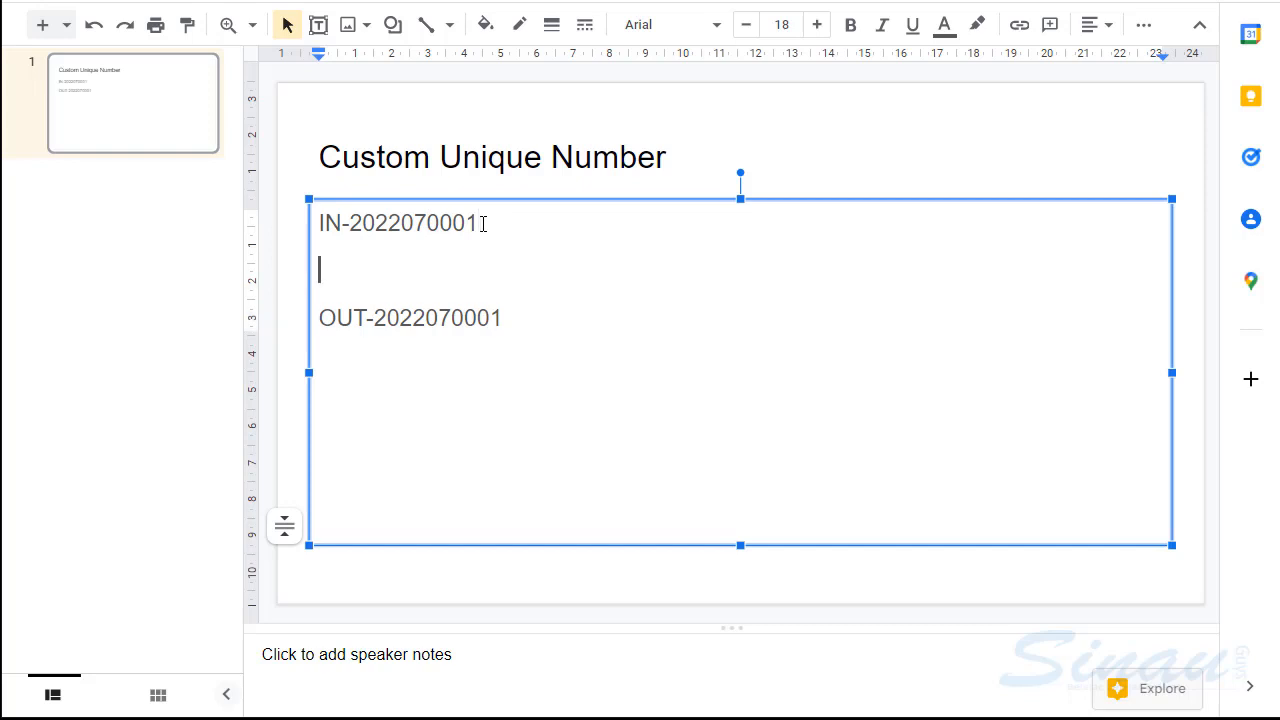
text(IN-20220)
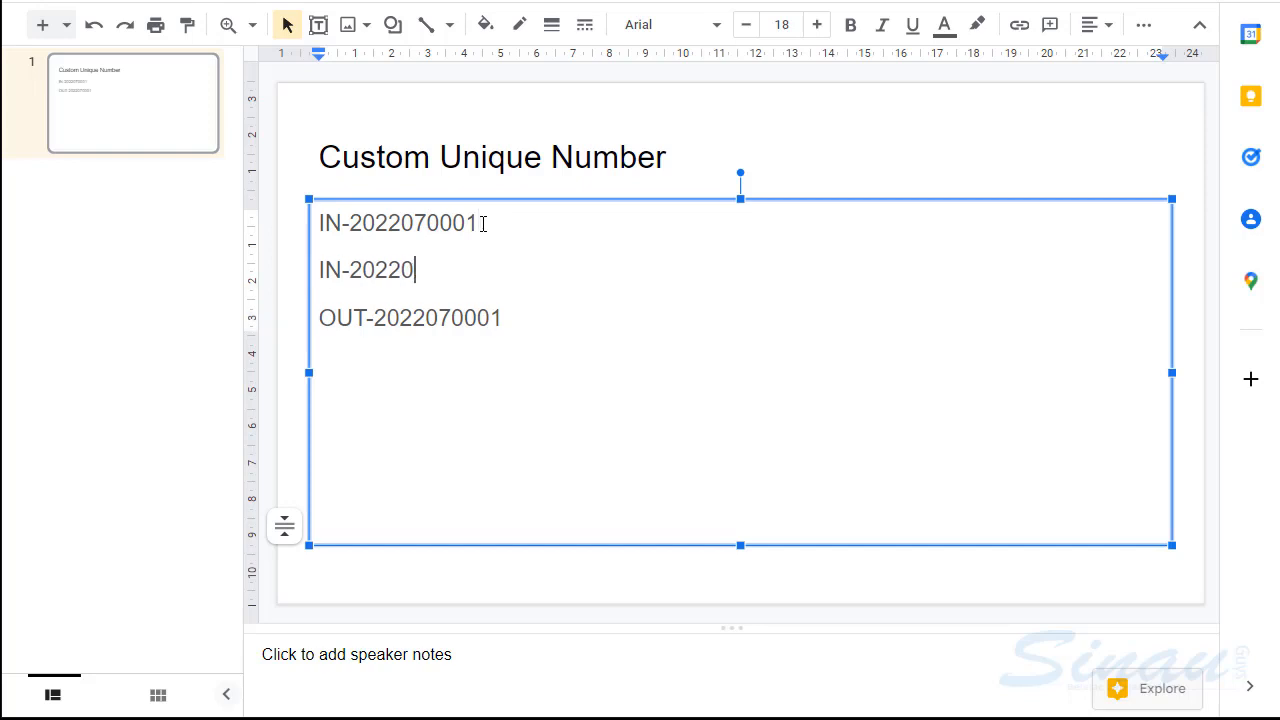
text(80001)
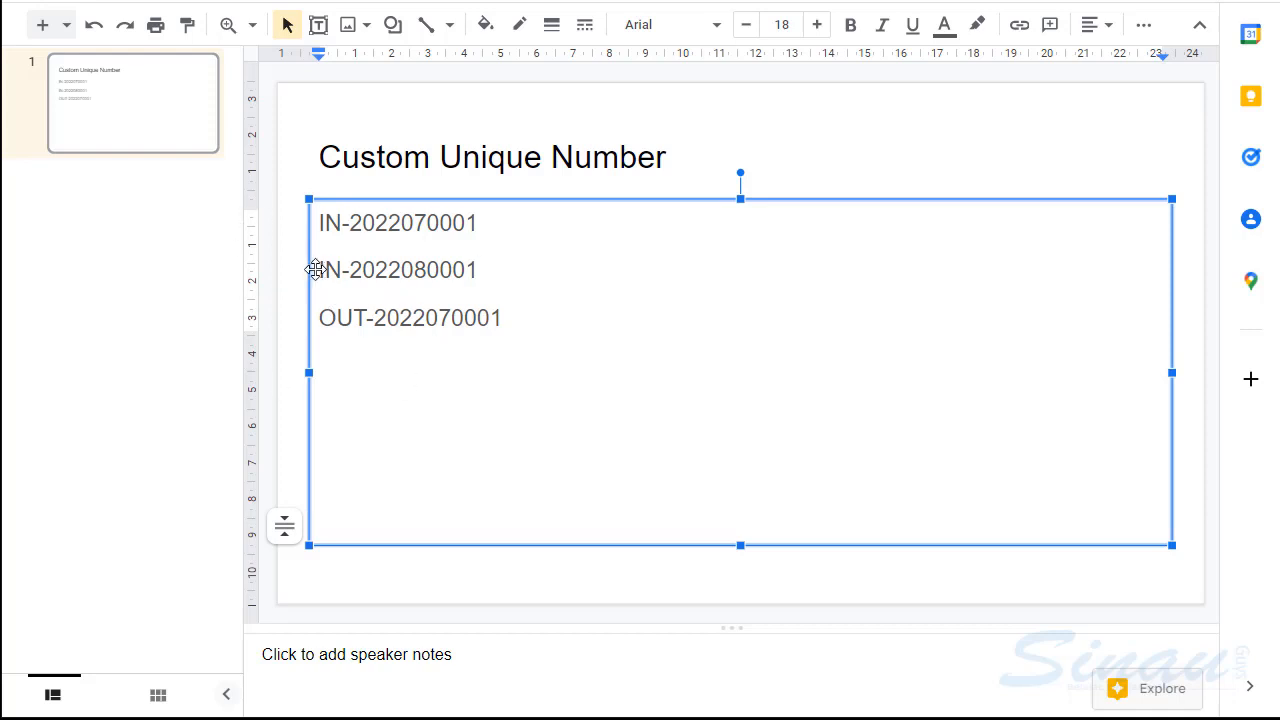
drag(320, 270, 428, 272)
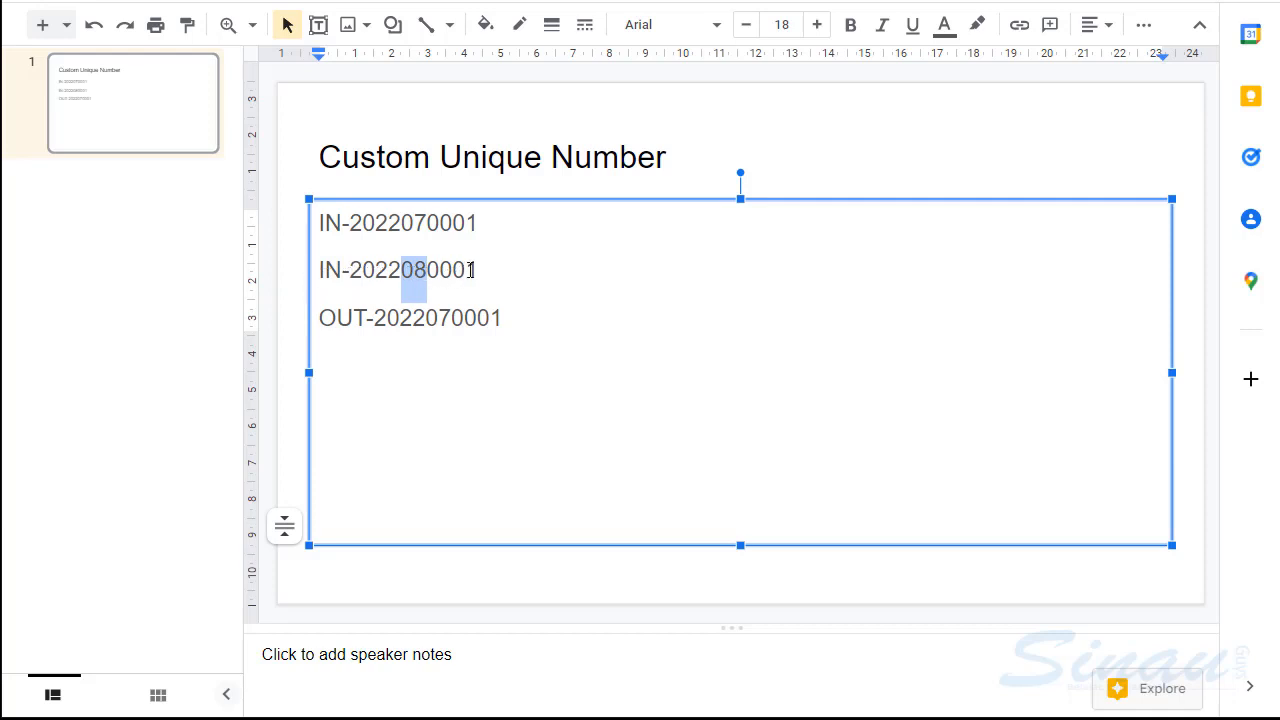
key(Right)
drag(428, 270, 479, 269)
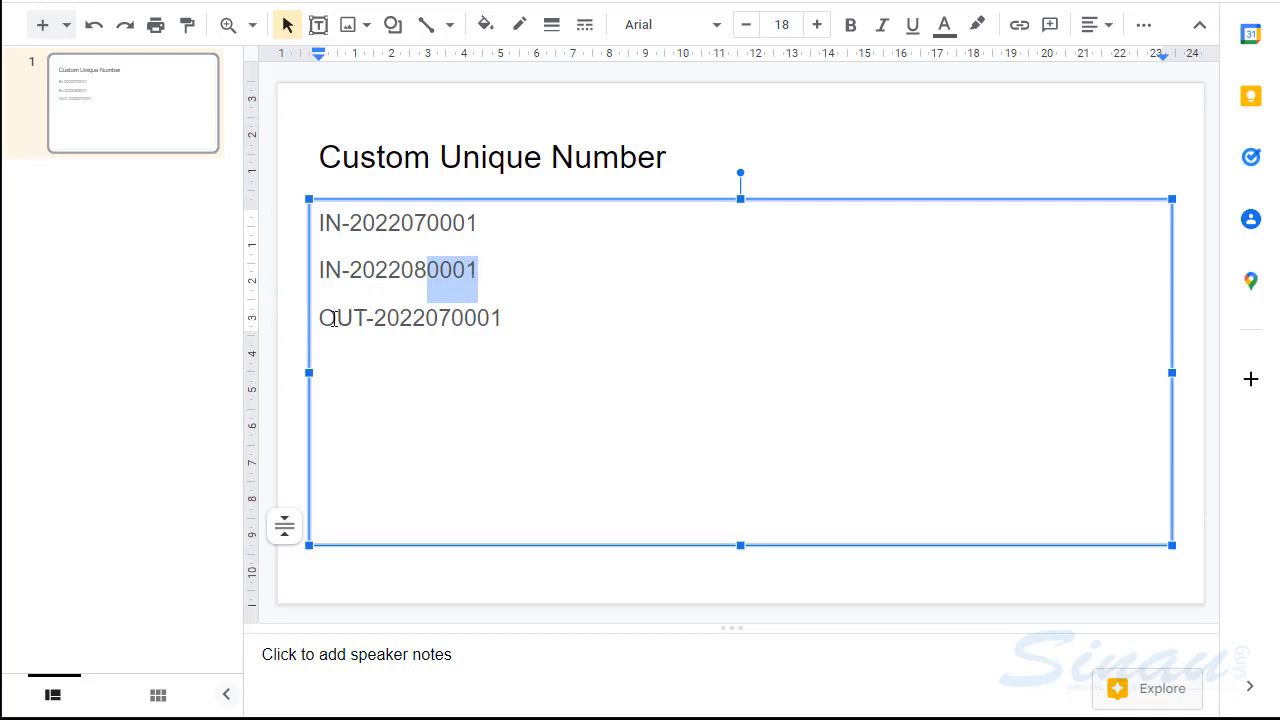
drag(326, 318, 370, 318)
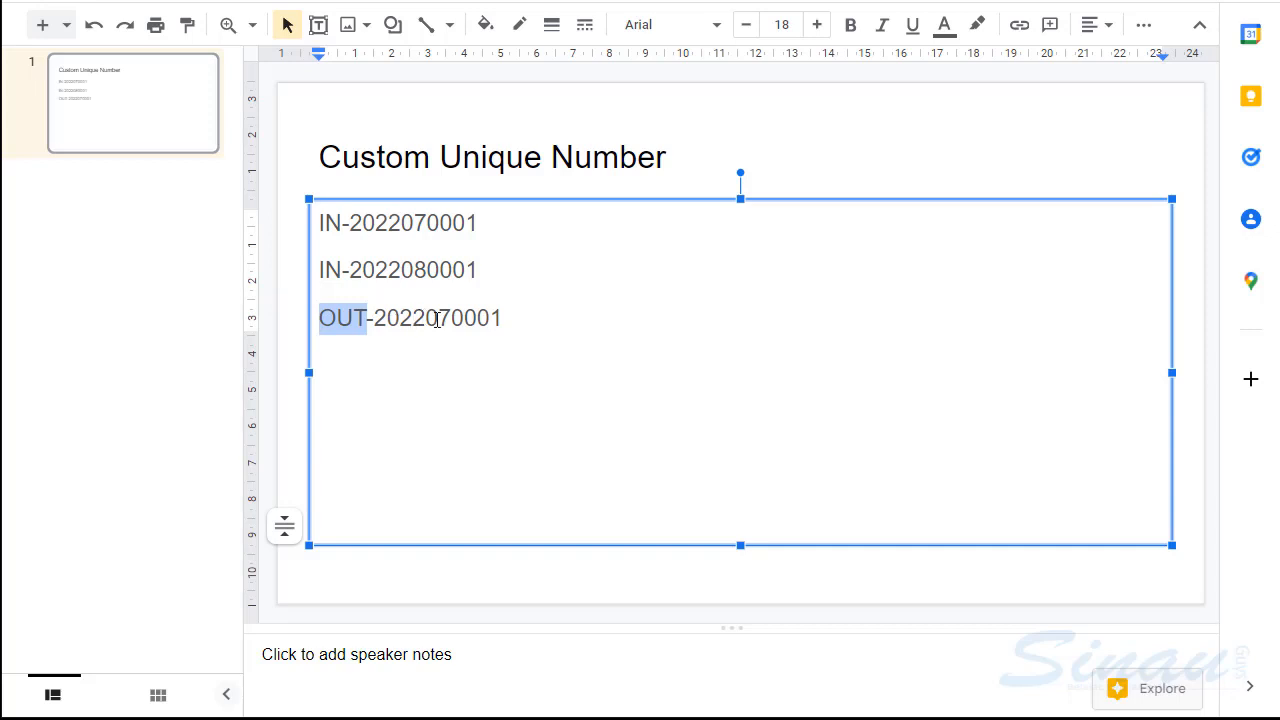
drag(451, 318, 531, 323)
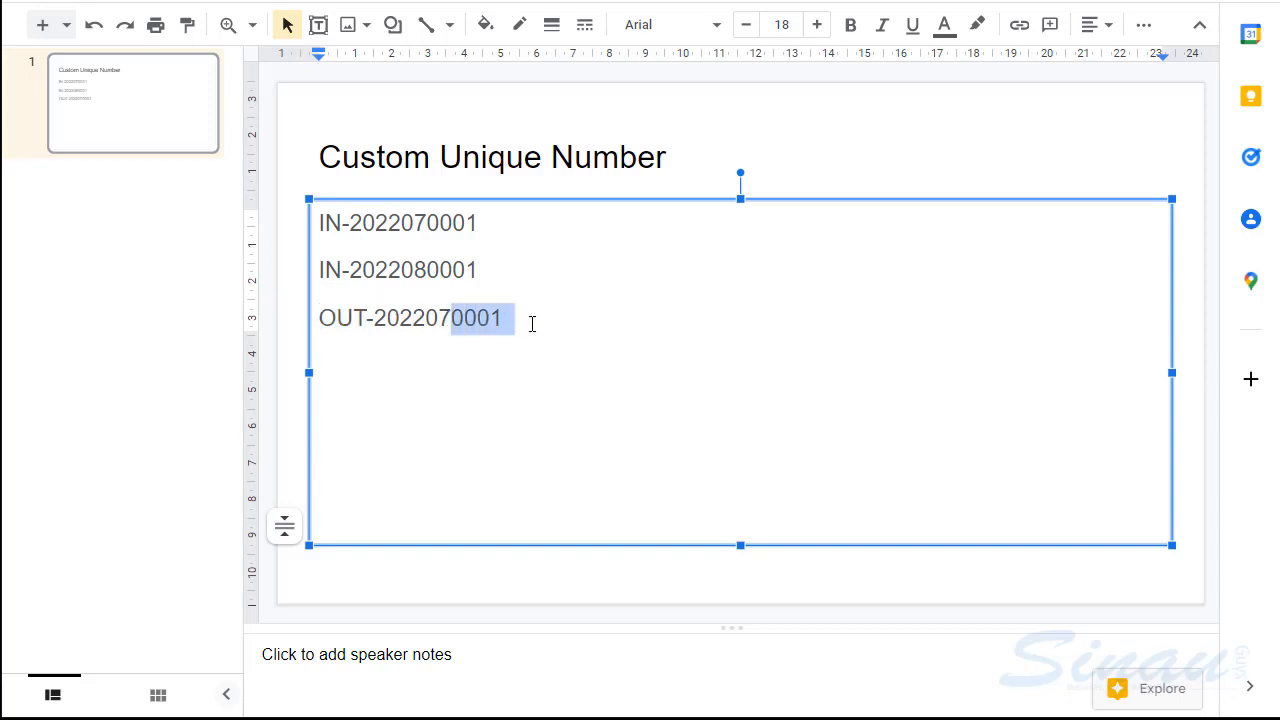
click(500, 268)
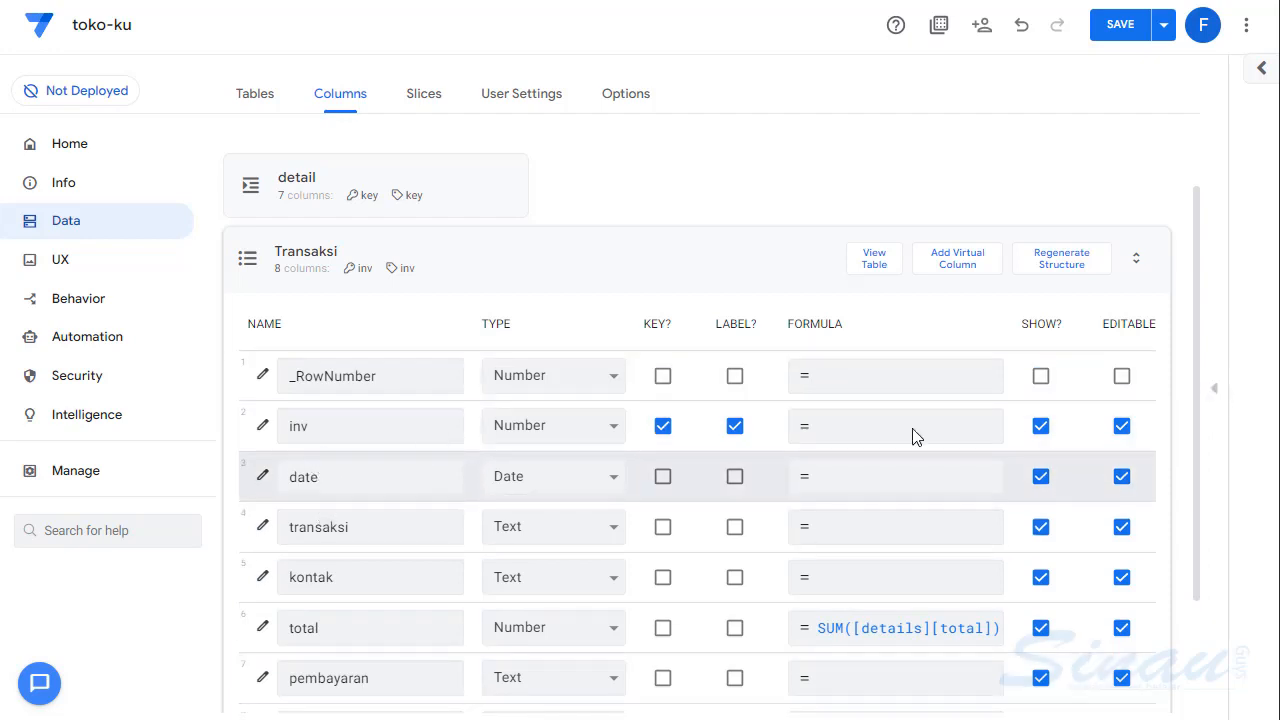
- Switch to the AppSheet editor and review the app preview and the initial values of the Transaksi table's columns
click(1218, 396)
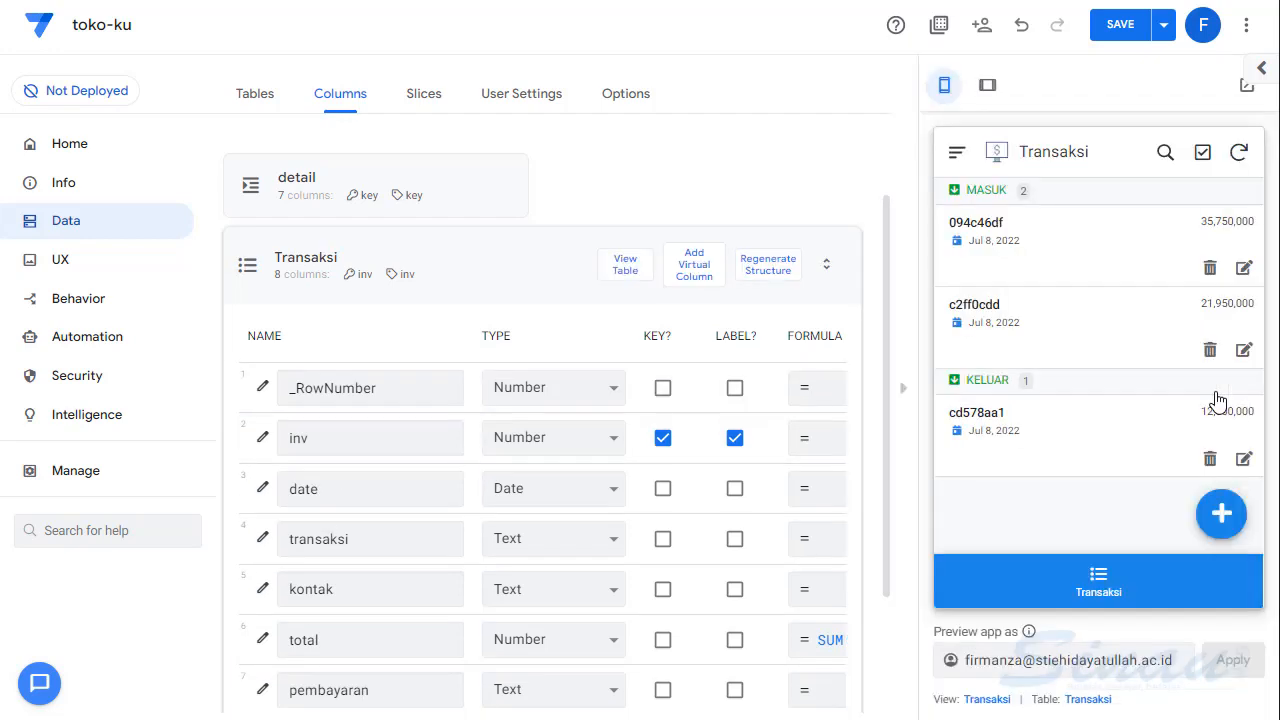
click(904, 394)
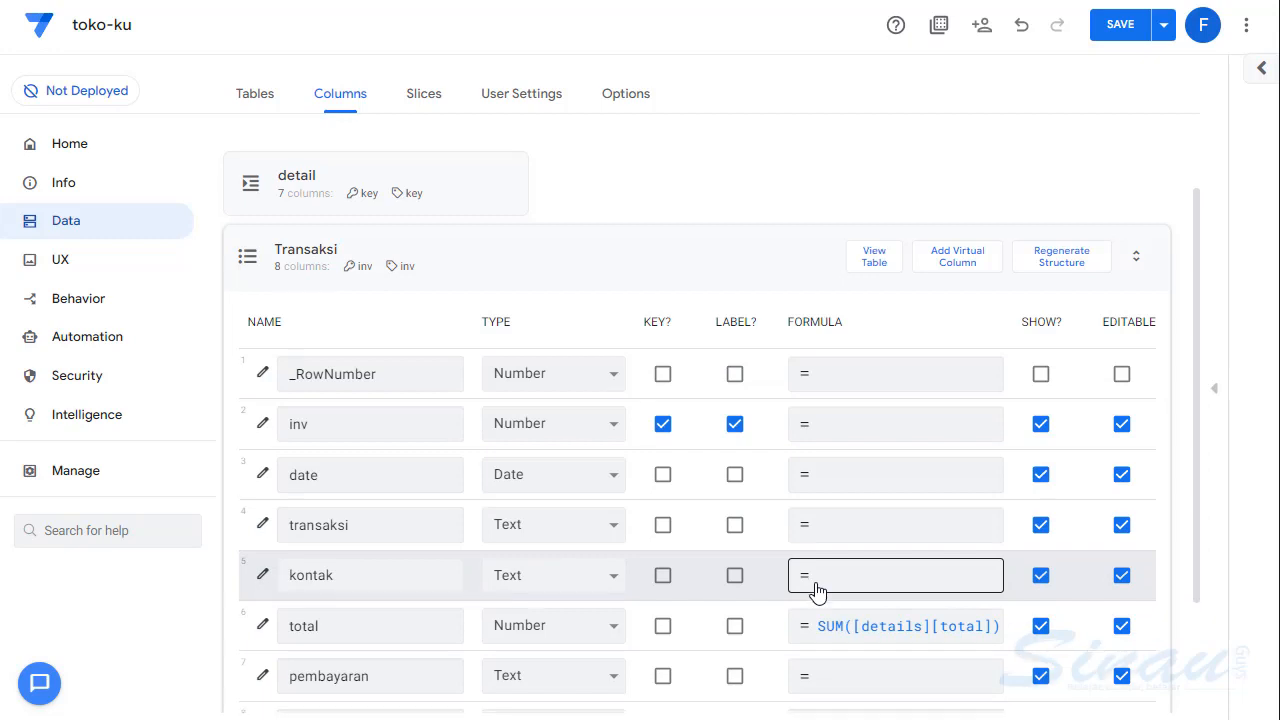
scroll(814, 574, down, 2)
drag(560, 637, 809, 643)
click(798, 275)
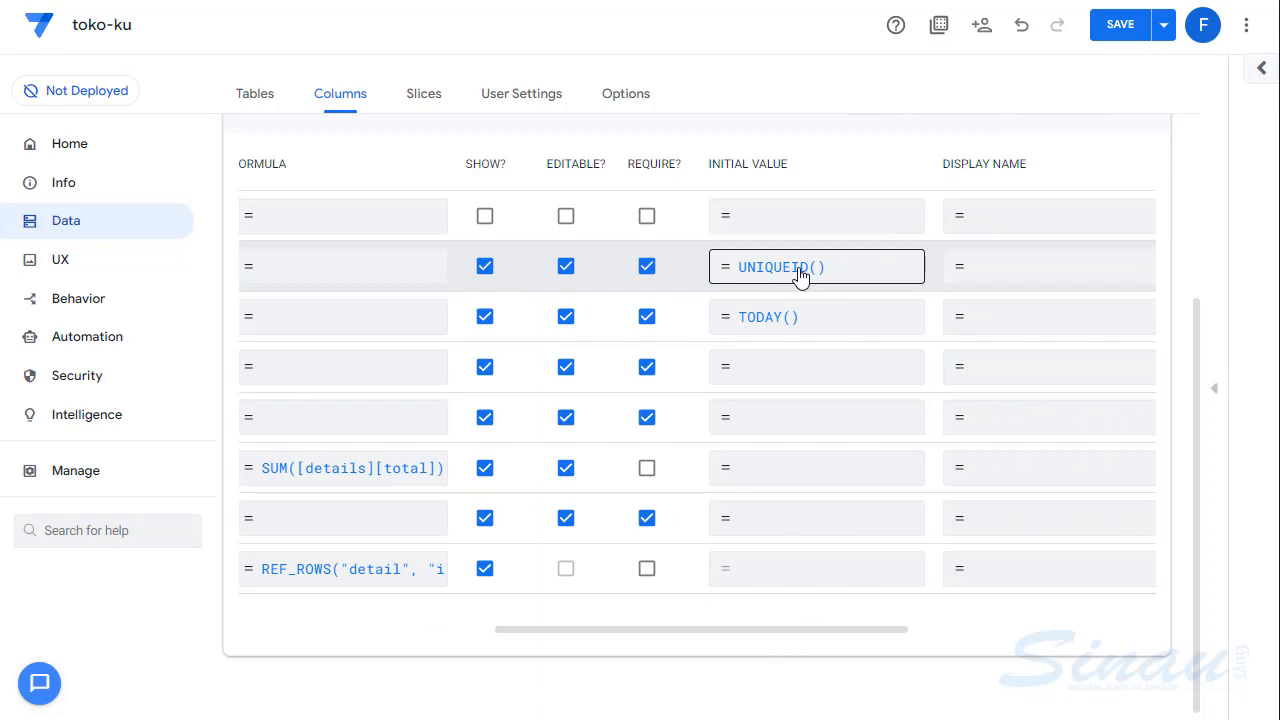
drag(697, 632, 352, 637)
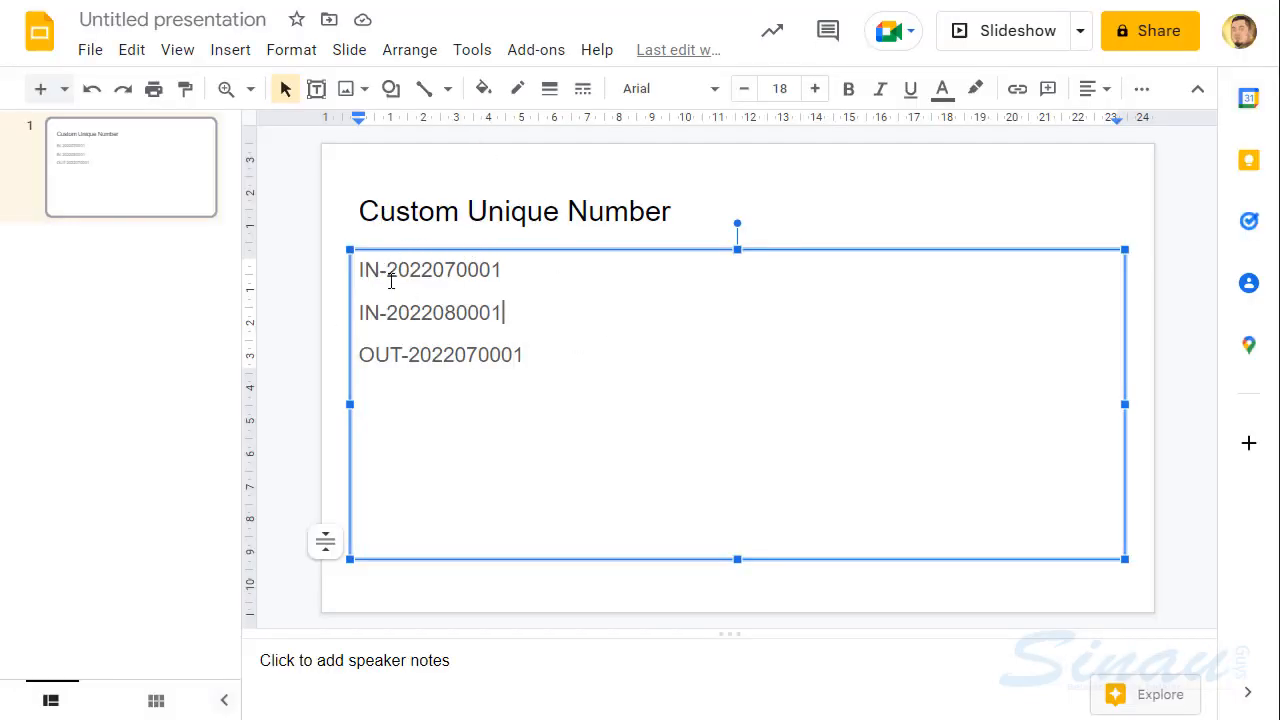
- Switch back to the Google Slides presentation and examine the IN and OUT prefixes of the sample numbers
click(362, 268)
drag(362, 270, 391, 271)
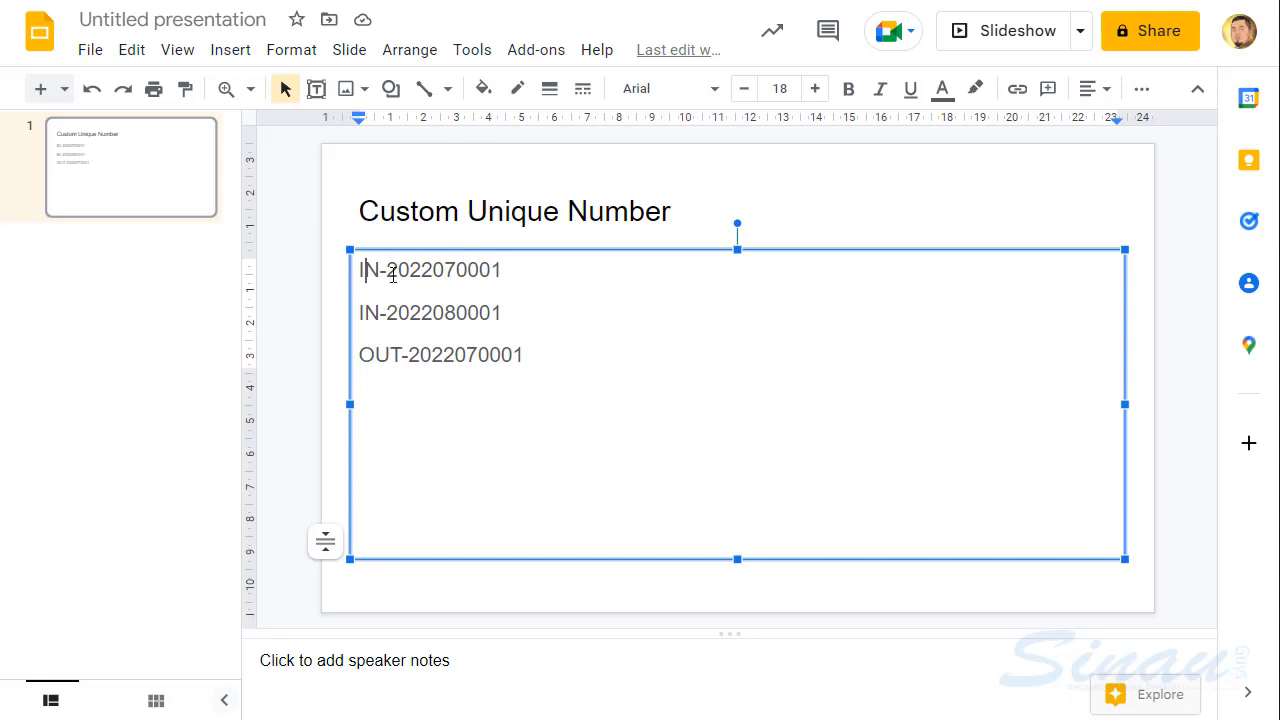
click(376, 357)
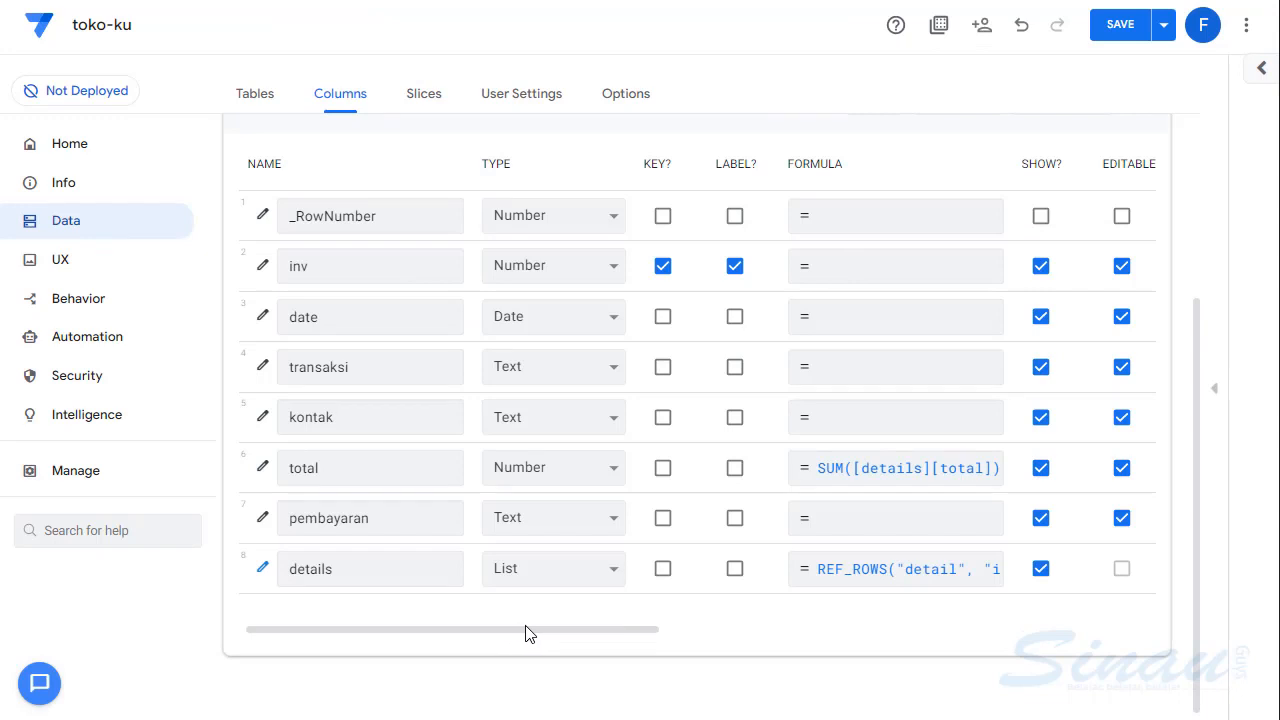
- Switch to the AppSheet editor and inspect the inv column's initial value expression in the Transaksi table, then cancel it
click(319, 304)
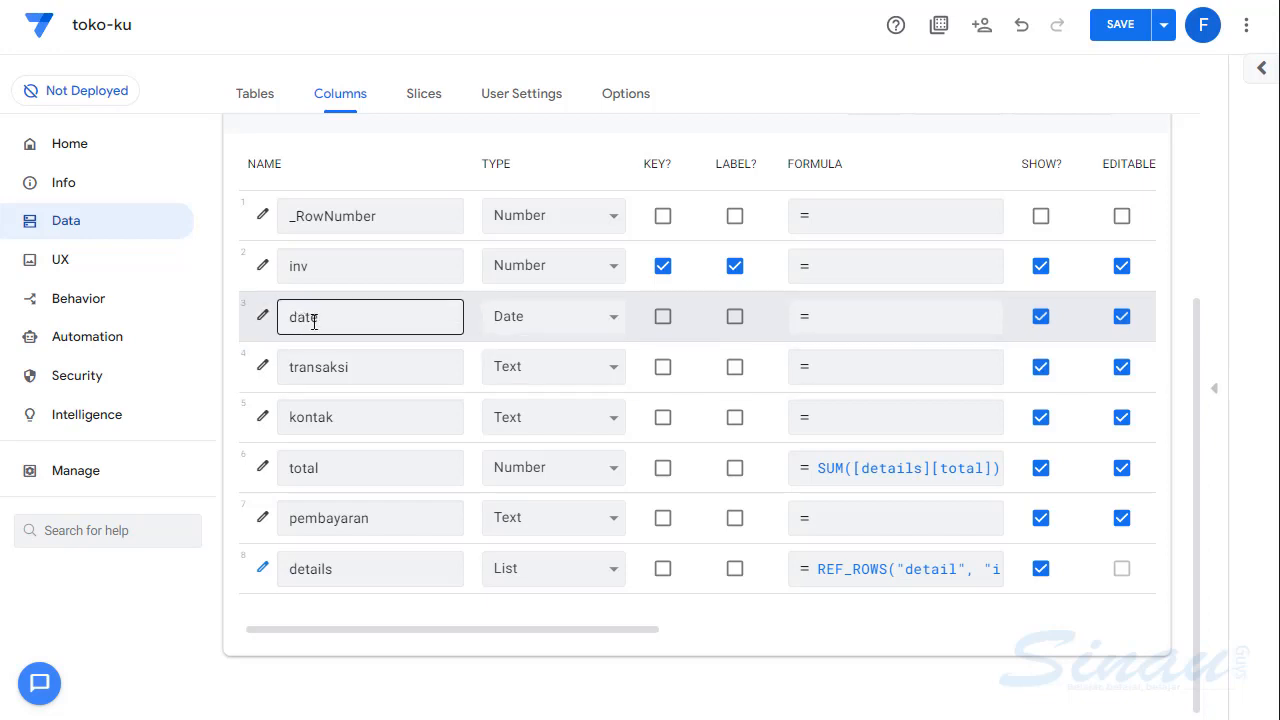
drag(528, 636, 757, 634)
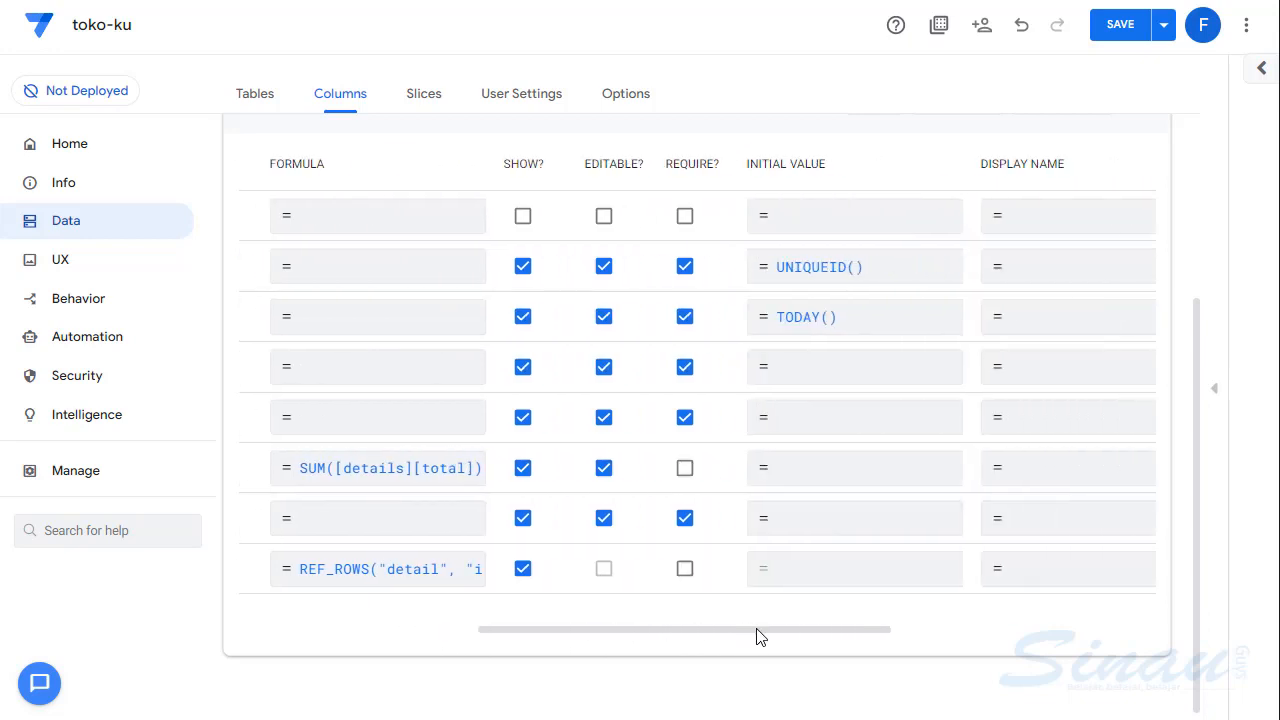
click(885, 276)
click(411, 157)
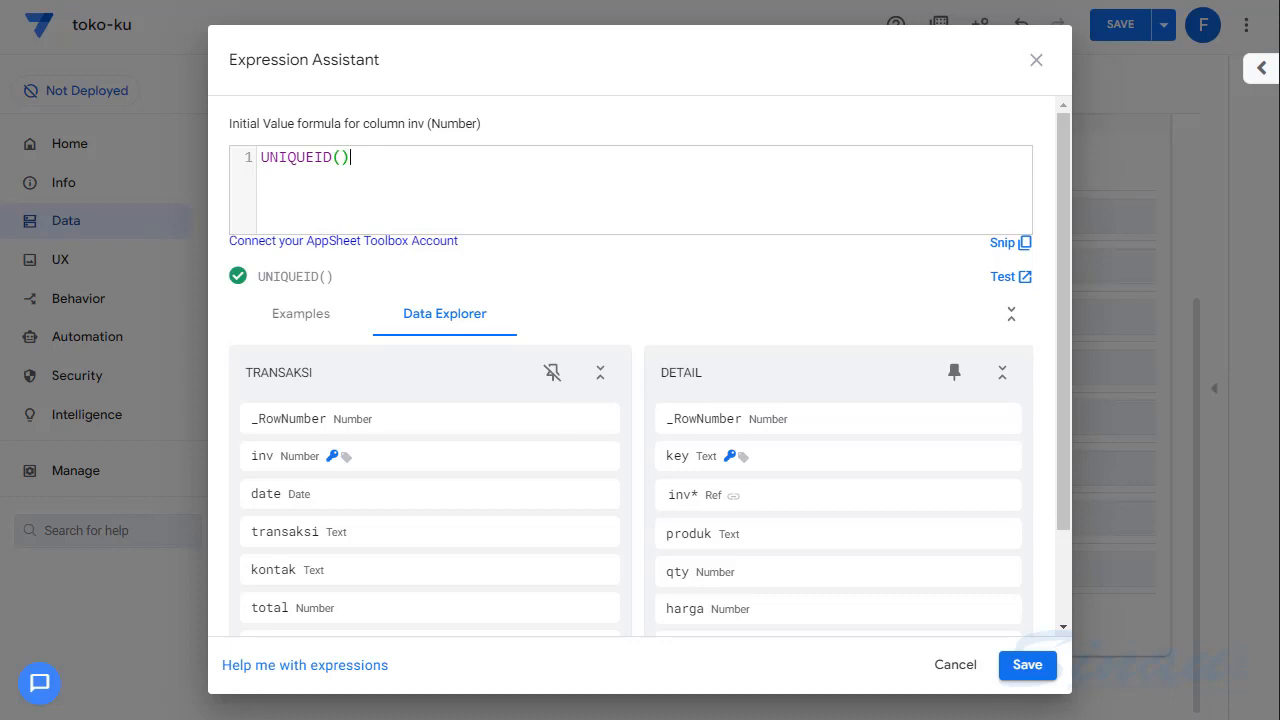
click(948, 667)
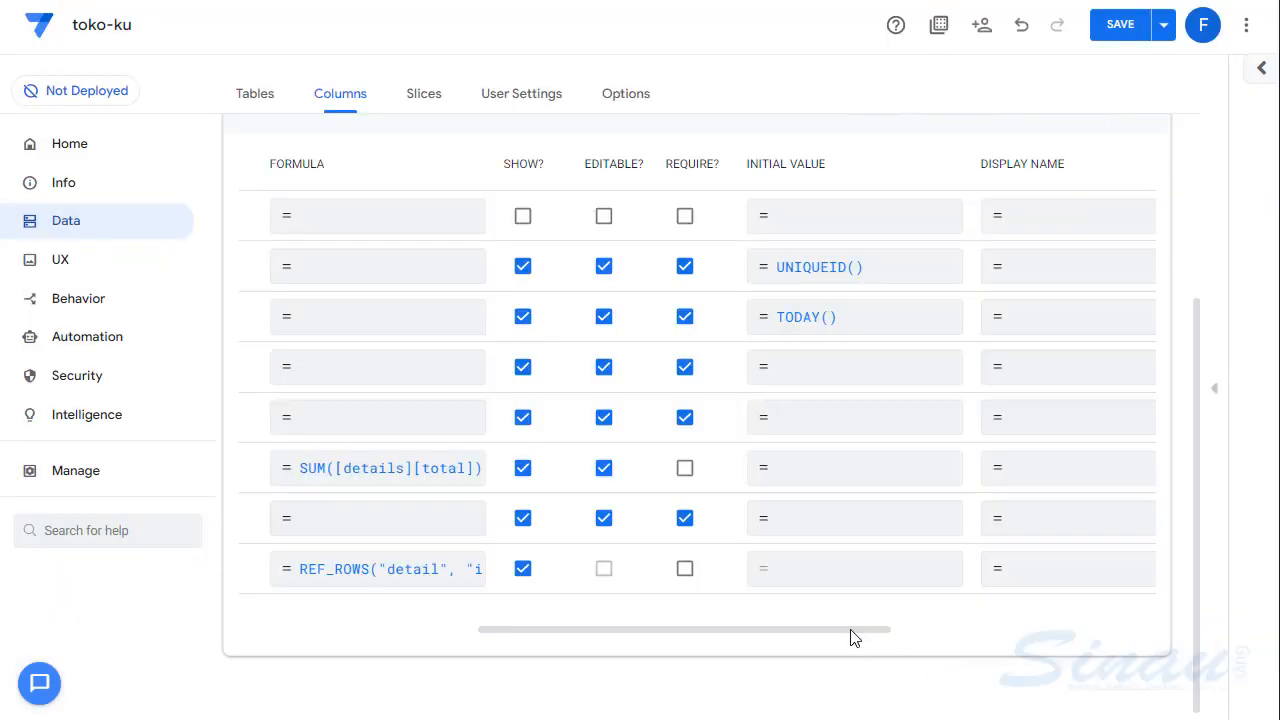
drag(849, 630, 619, 626)
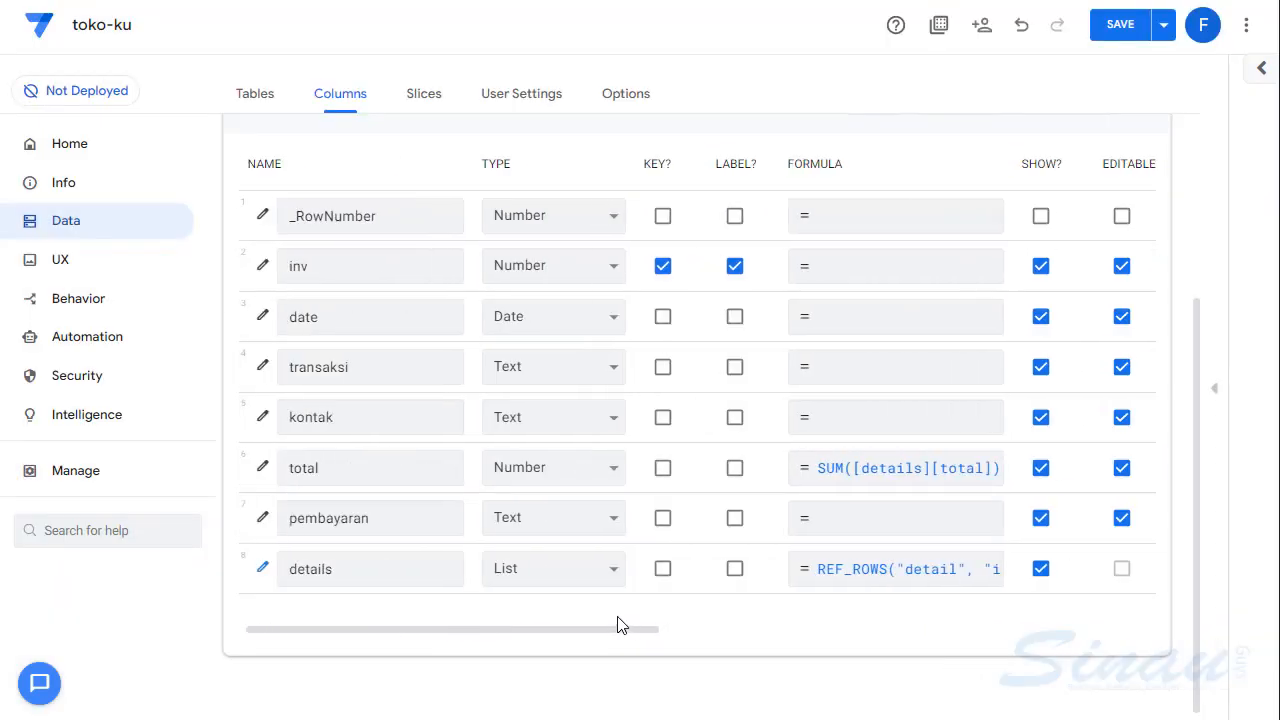
- Open the initial value expression of the Transaksi table's inv column and clear its existing formula
key(ctrl+plus)
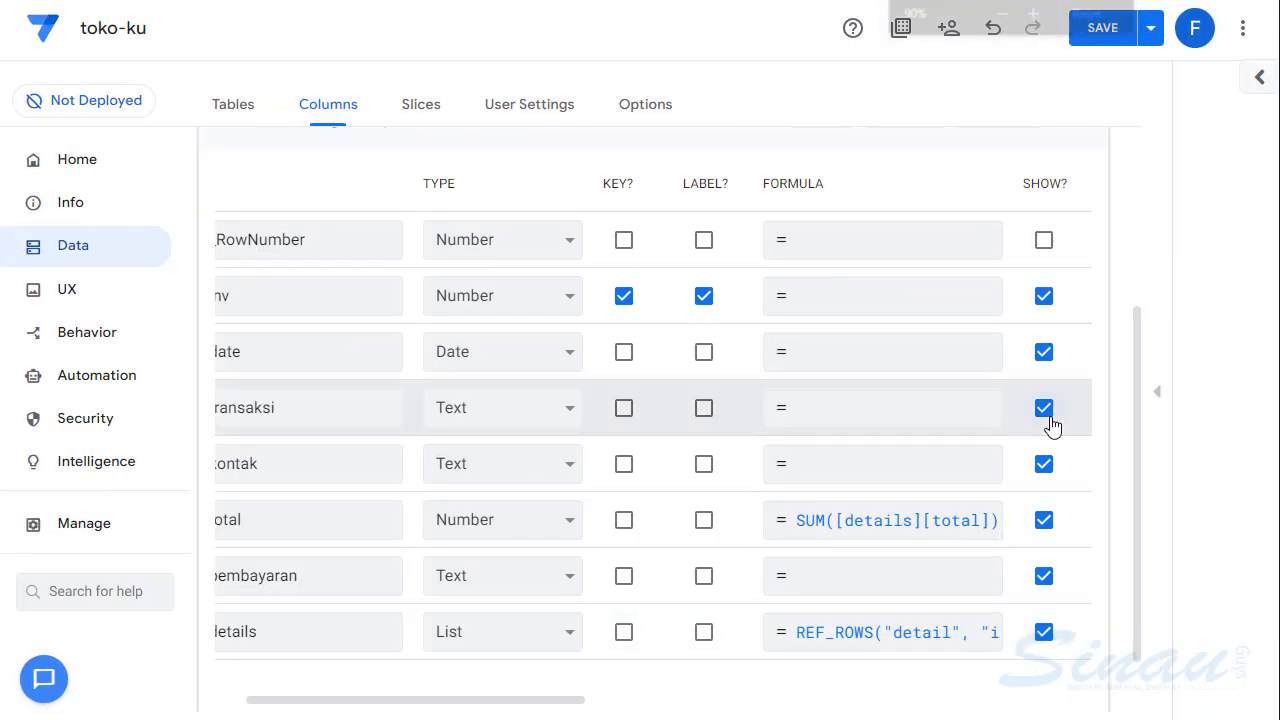
key(ctrl+minus)
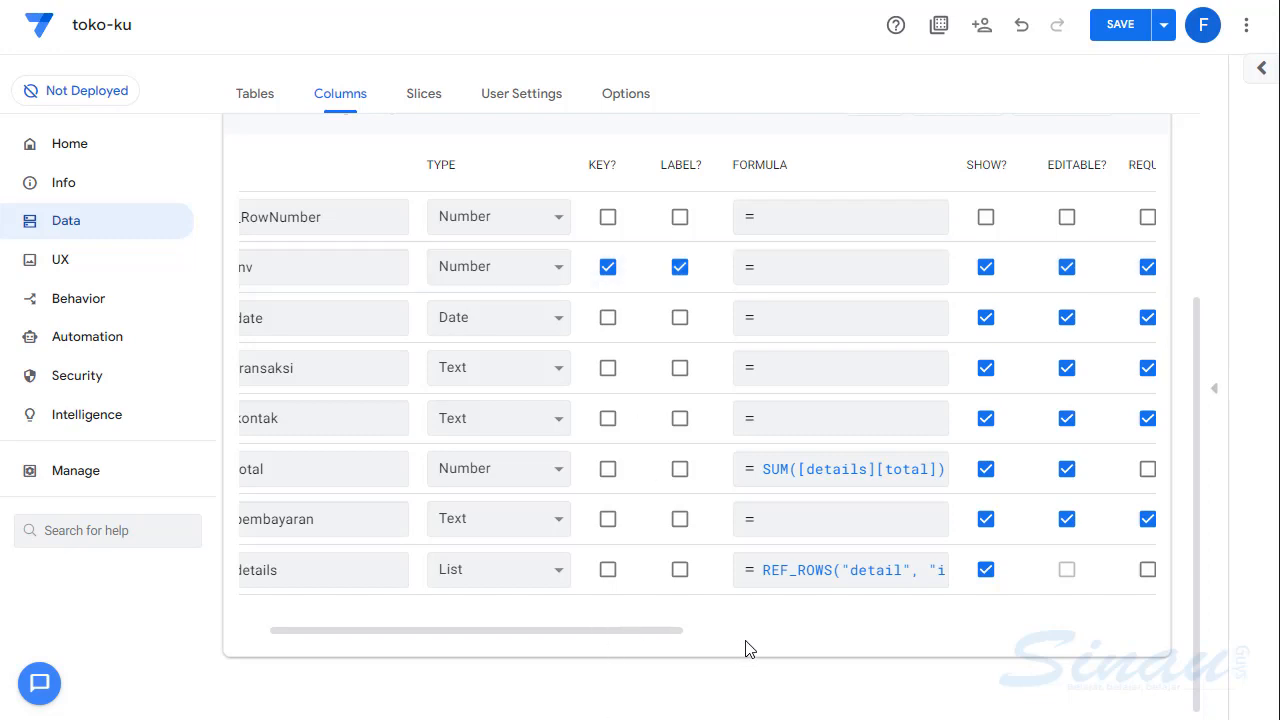
drag(603, 636, 843, 638)
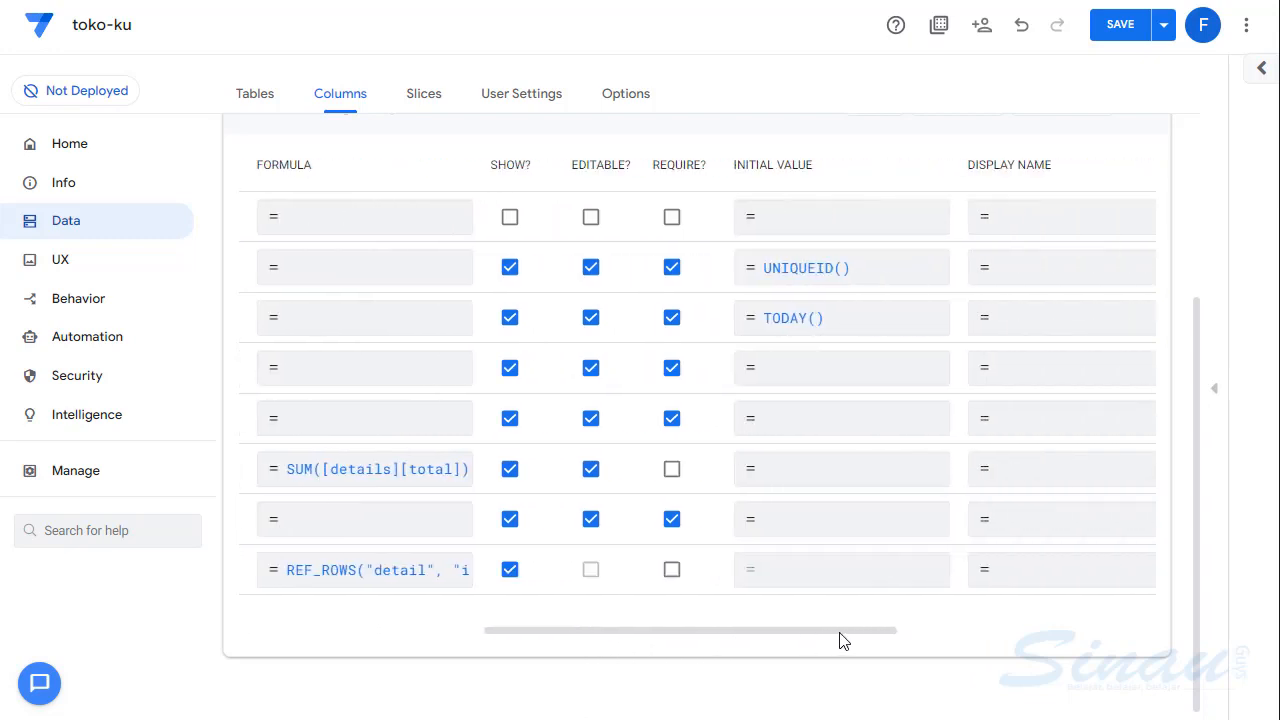
click(837, 267)
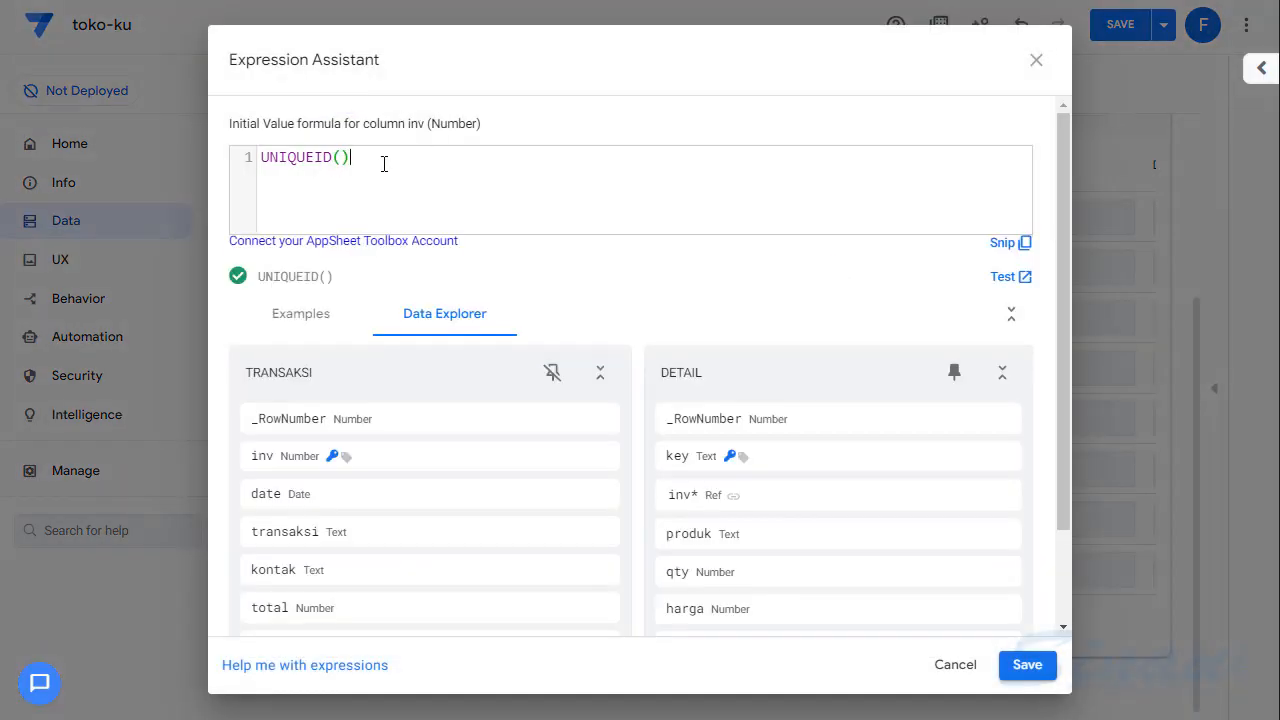
key(ctrl+a)
key(BackSpace)
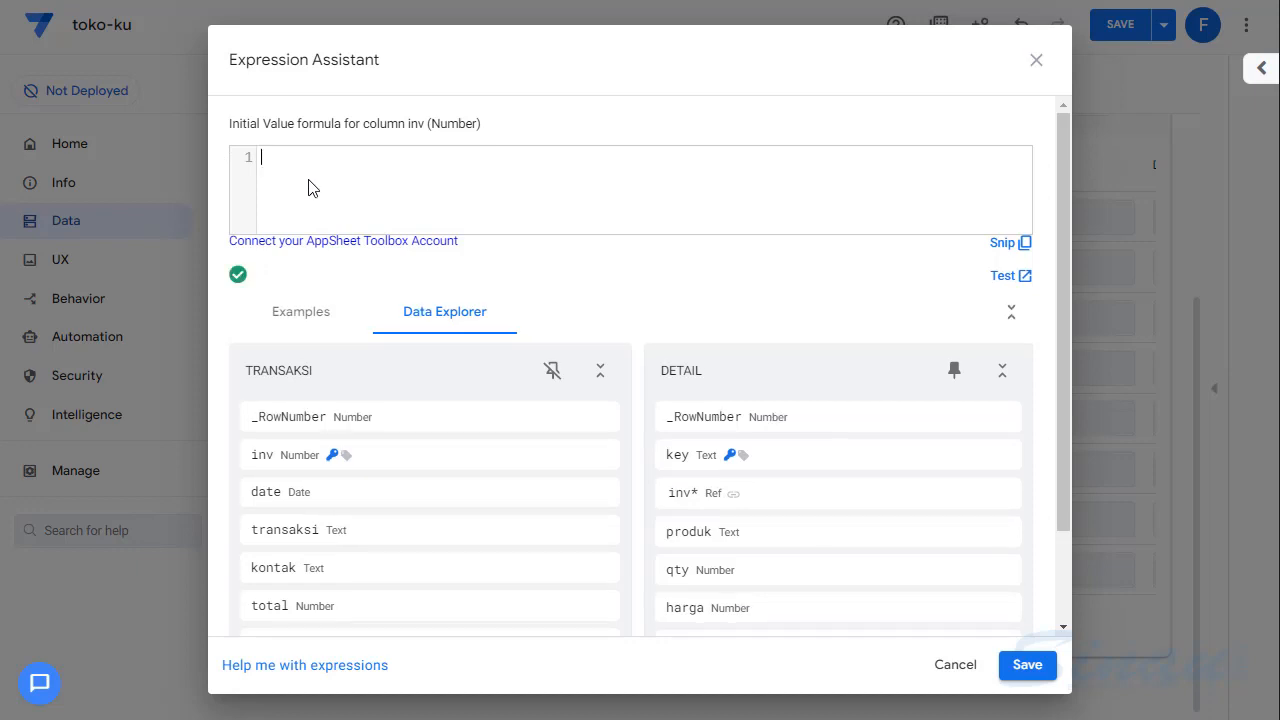
- Enter a SELECT() function as the initial value formula, with its closing parenthesis on a separate line
text(SELE)
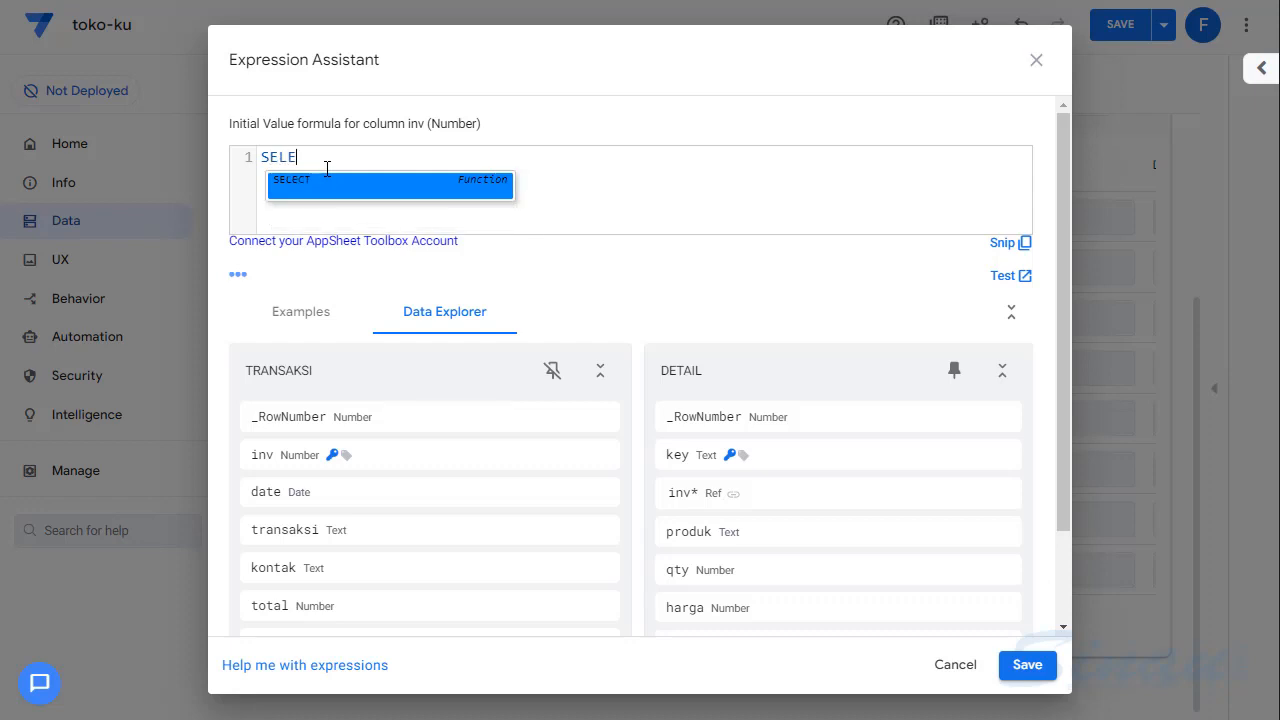
text(CT(\\)
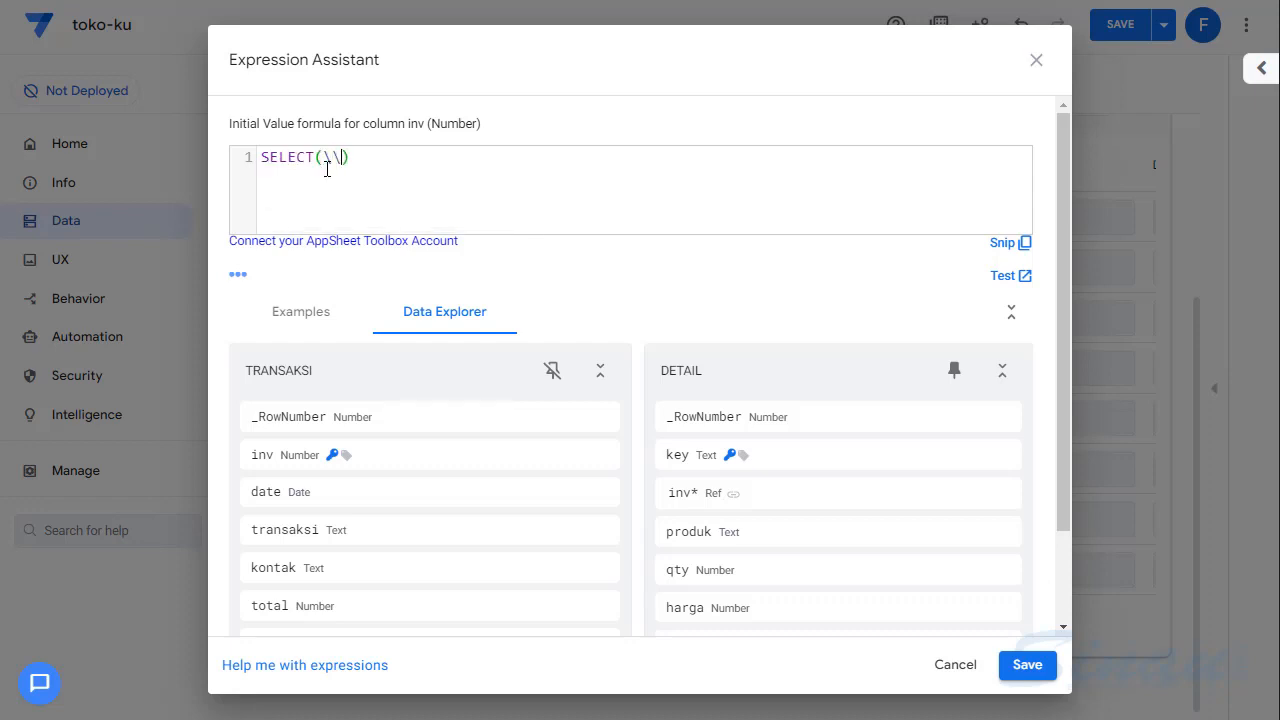
key(BackSpace)
key(BackSpace)
key(Return)
key(Return)
key(Up)
- Enter Transaksi[INV] as the first argument of SELECT, followed by a comma
click(347, 160)
text(TRAN)
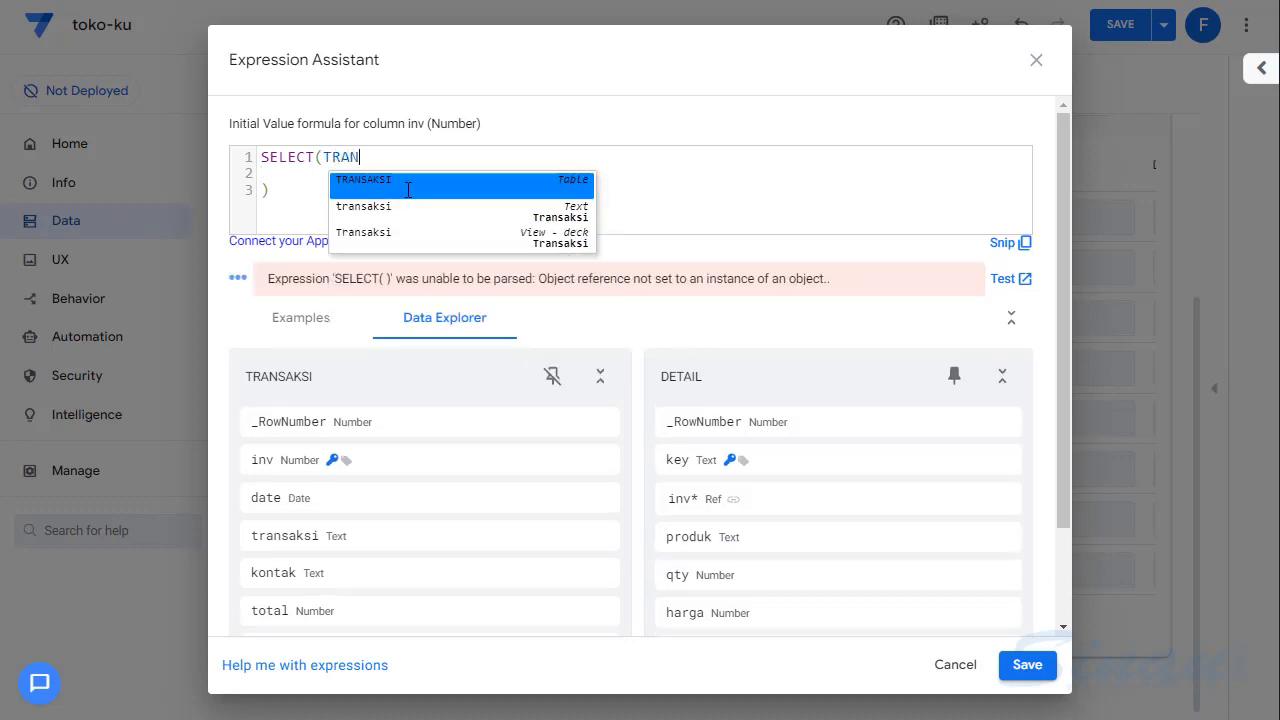
key(Return)
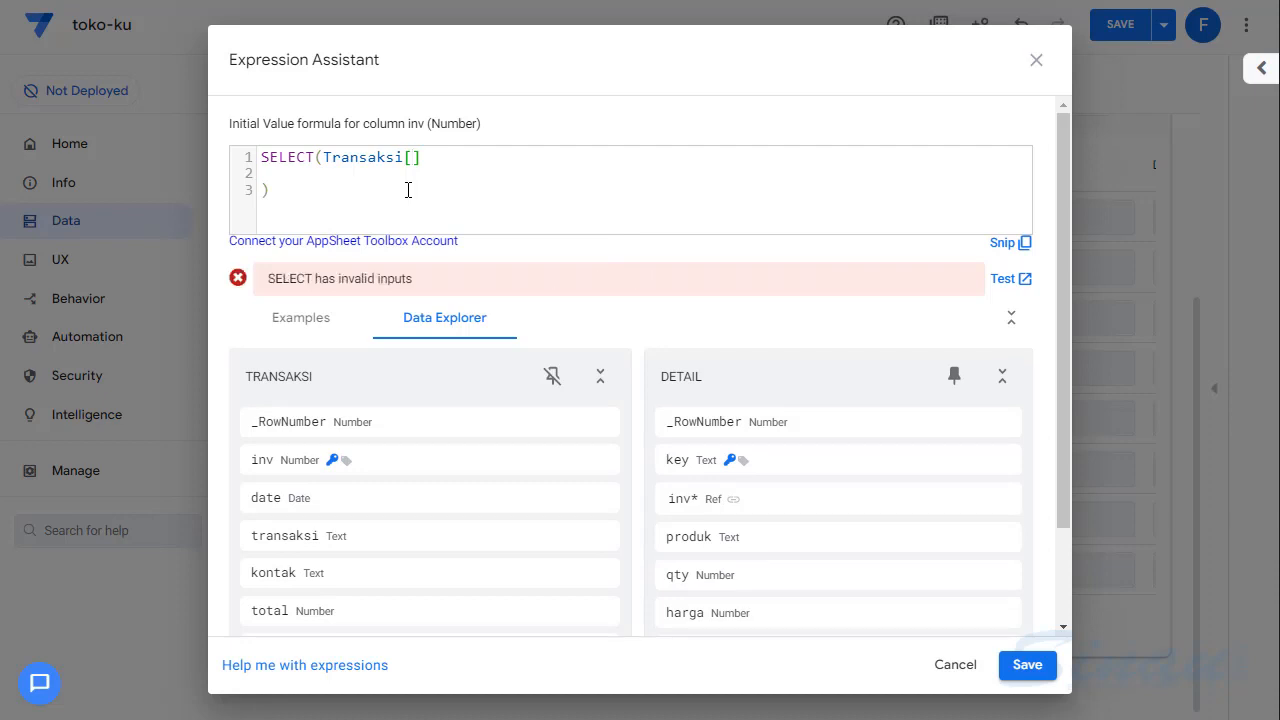
text(INV)
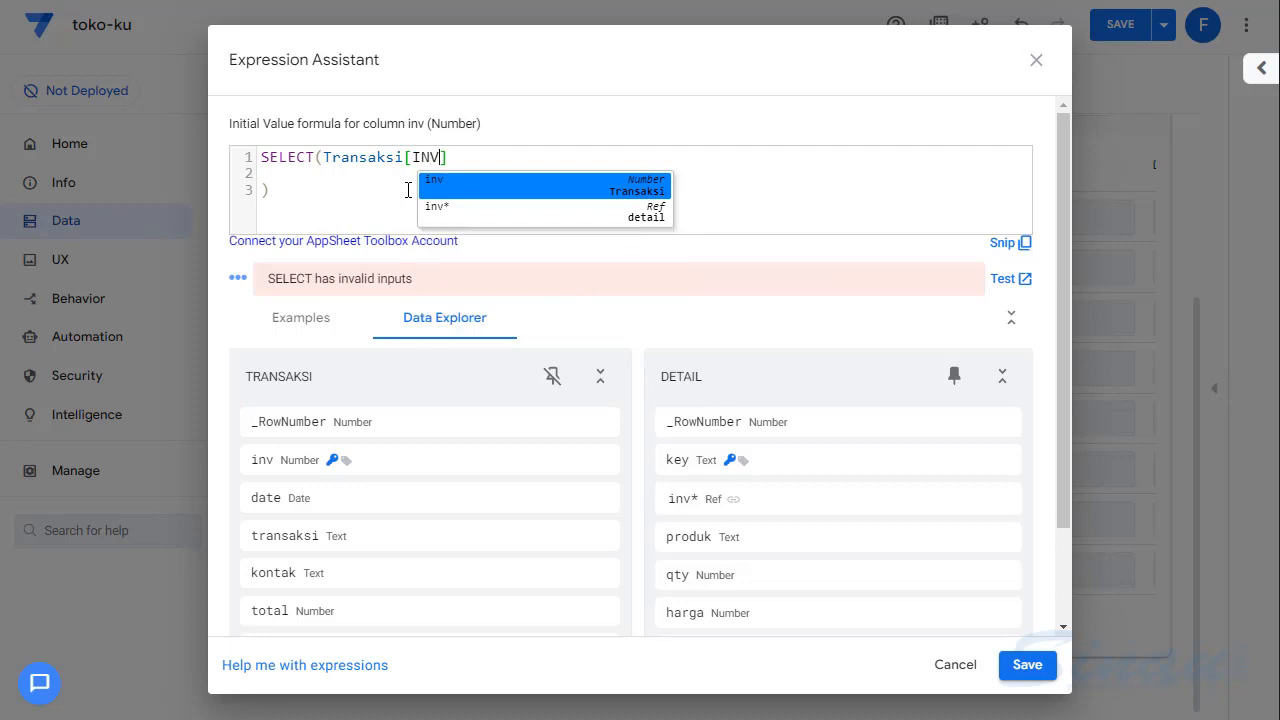
key(Right)
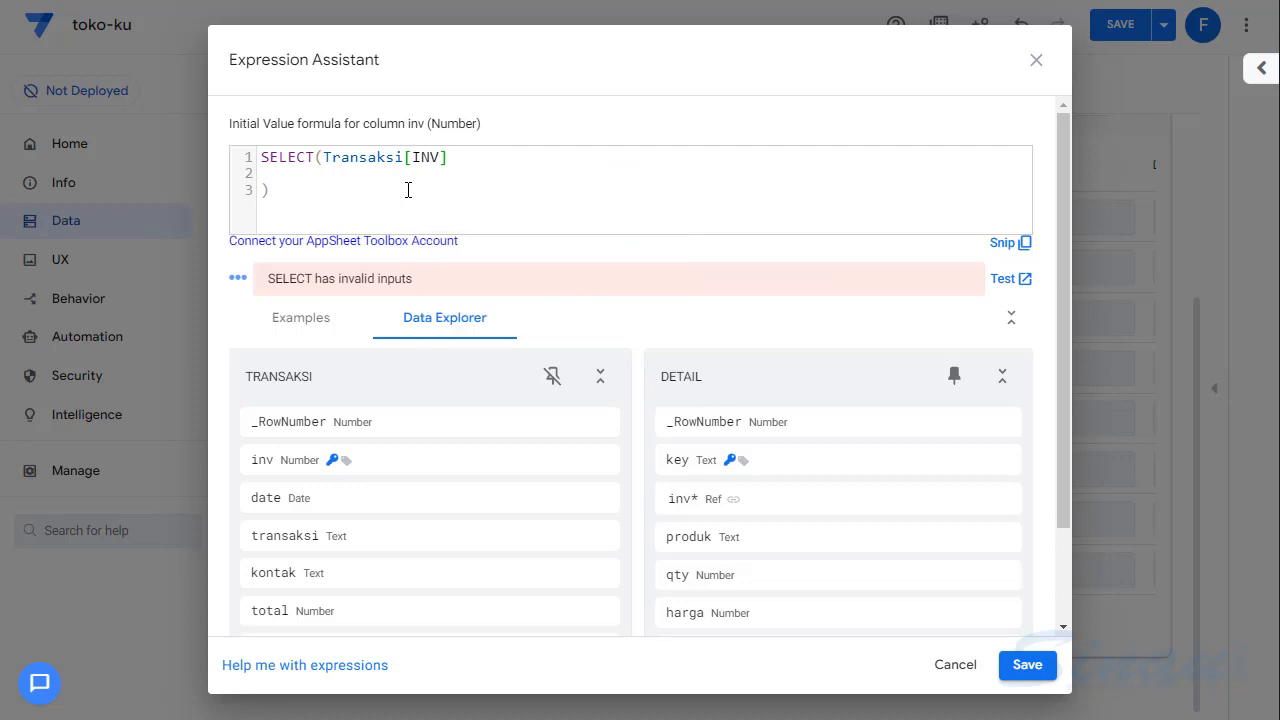
text(,)
- Add an AND() function on a new line as the second argument of SELECT, opened over several lines
key(Return)
text(AND)
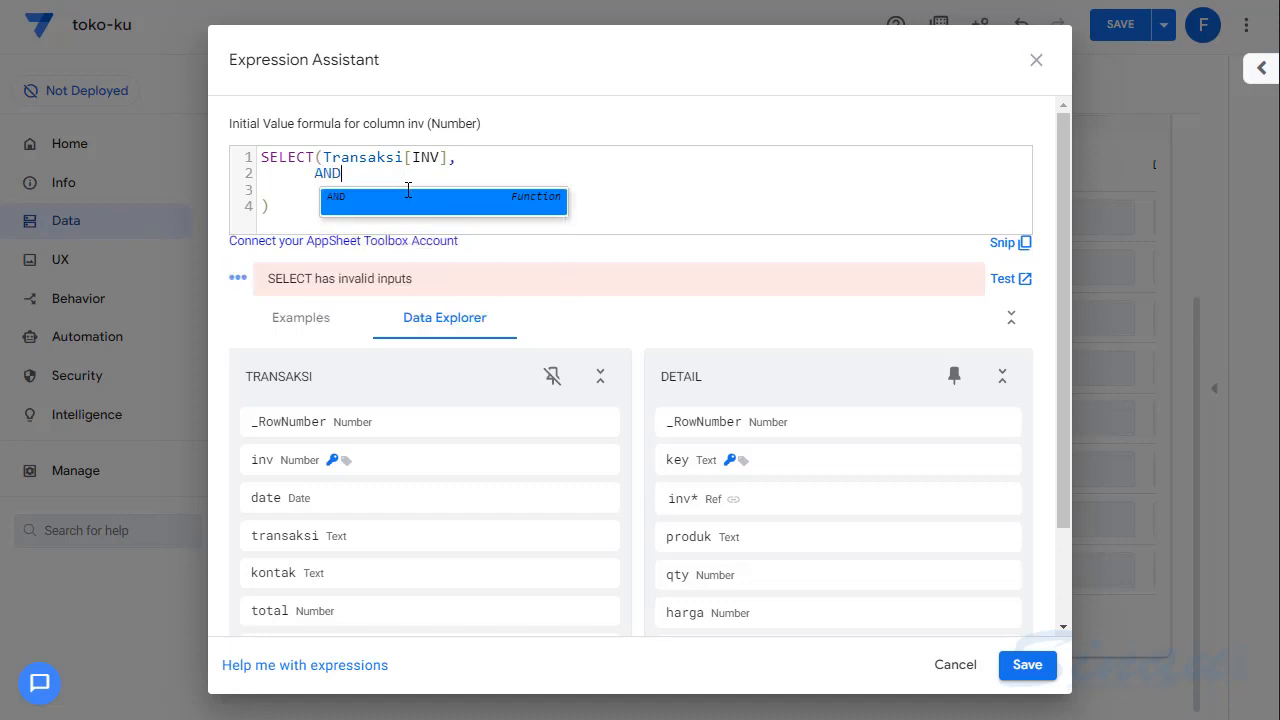
text(()
key(Return)
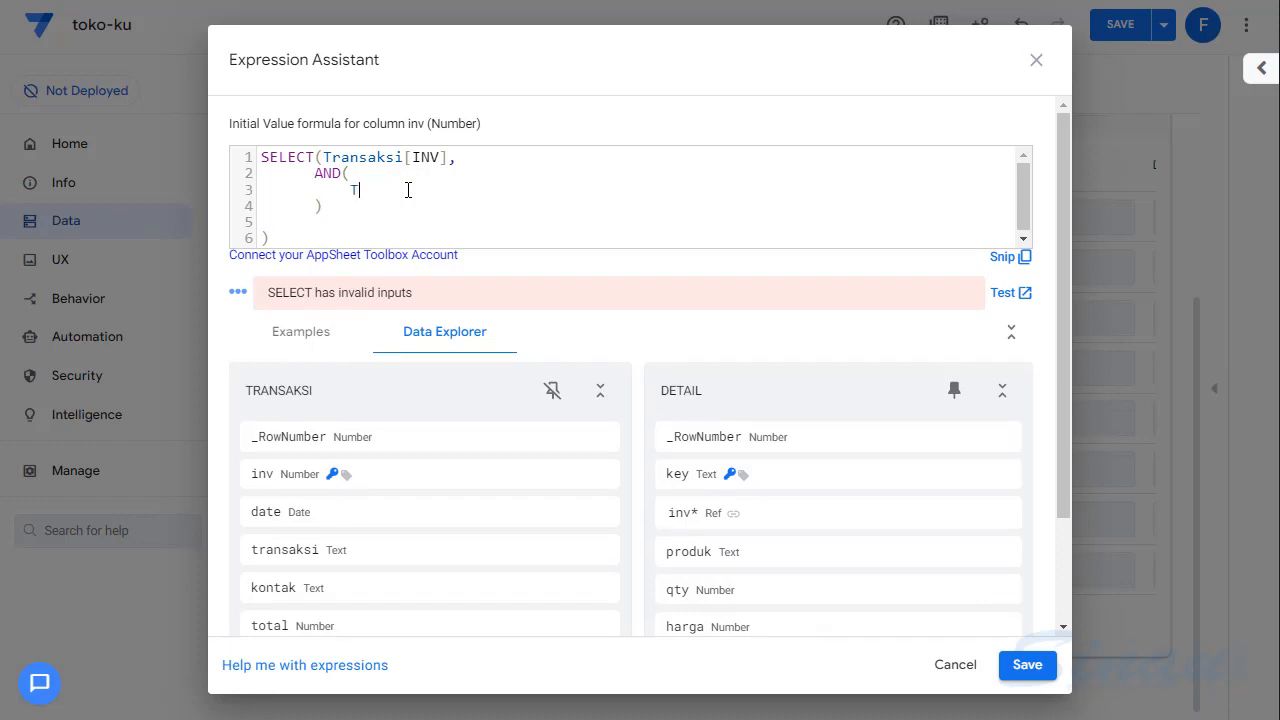
text(Tra)
key(Return)
key(BackSpace)
key(BackSpace)
key(BackSpace)
key(BackSpace)
key(BackSpace)
key(BackSpace)
key(BackSpace)
key(BackSpace)
key(BackSpace)
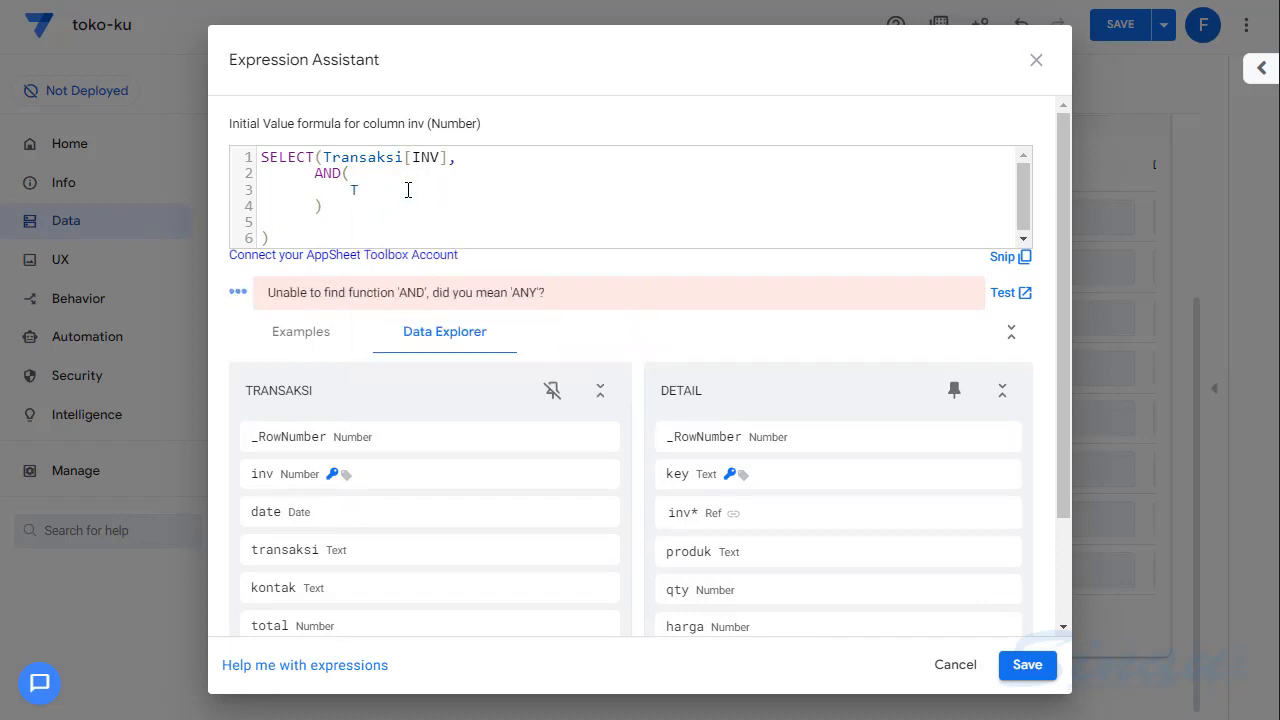
key(BackSpace)
- Enter the column reference [transaksi] as the left side of the first AND() condition
text(TRA)
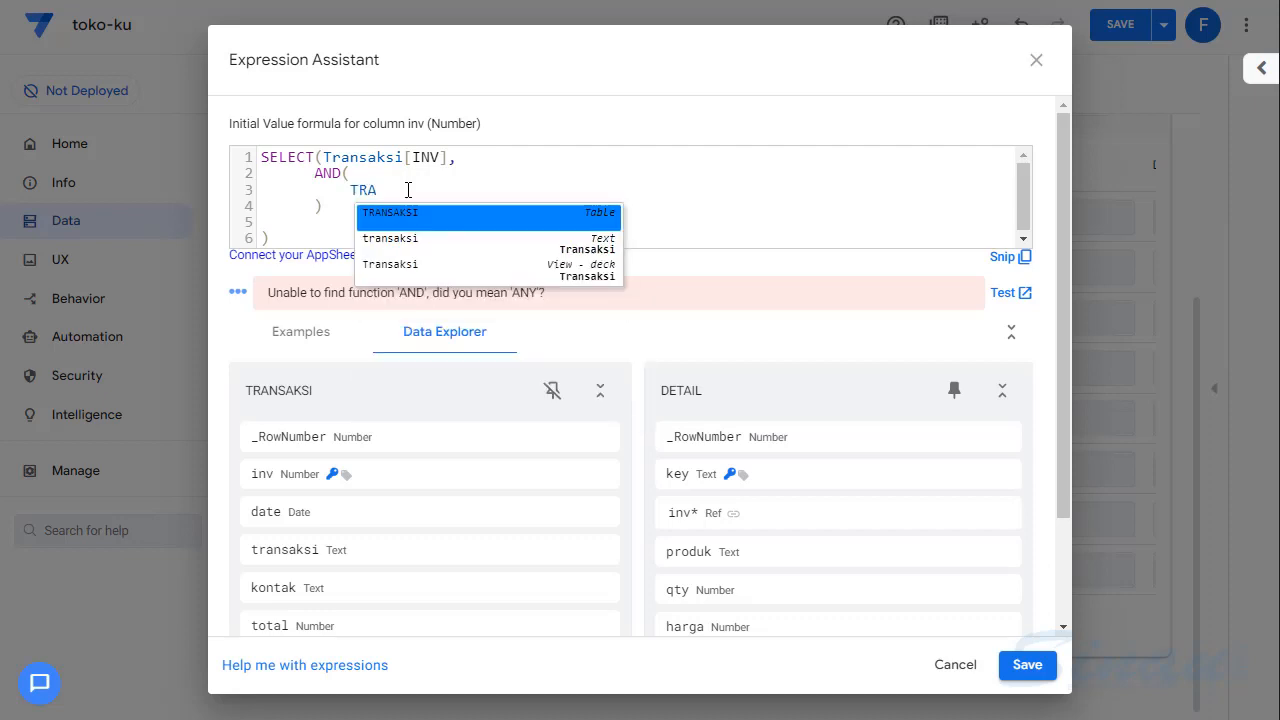
key(Down)
key(Return)
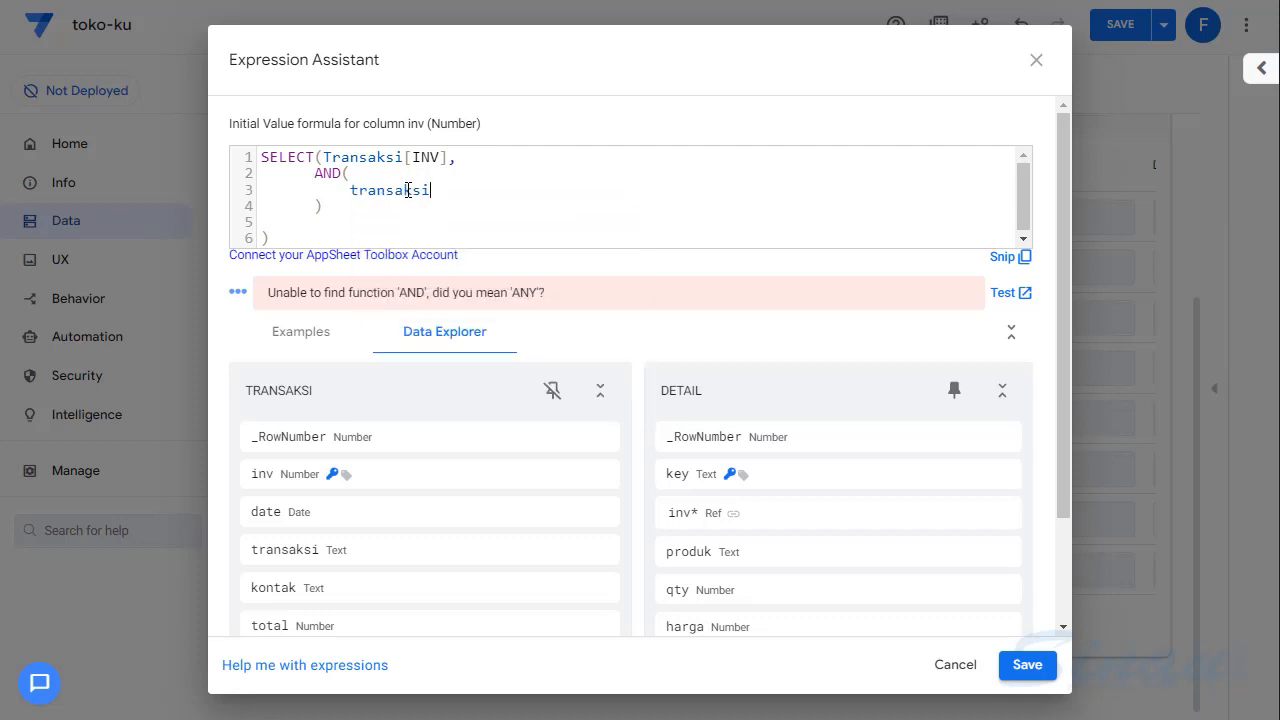
text(])
key(Left)
key(Left)
key(Left)
key(Left)
key(Left)
key(Left)
key(Left)
text([)
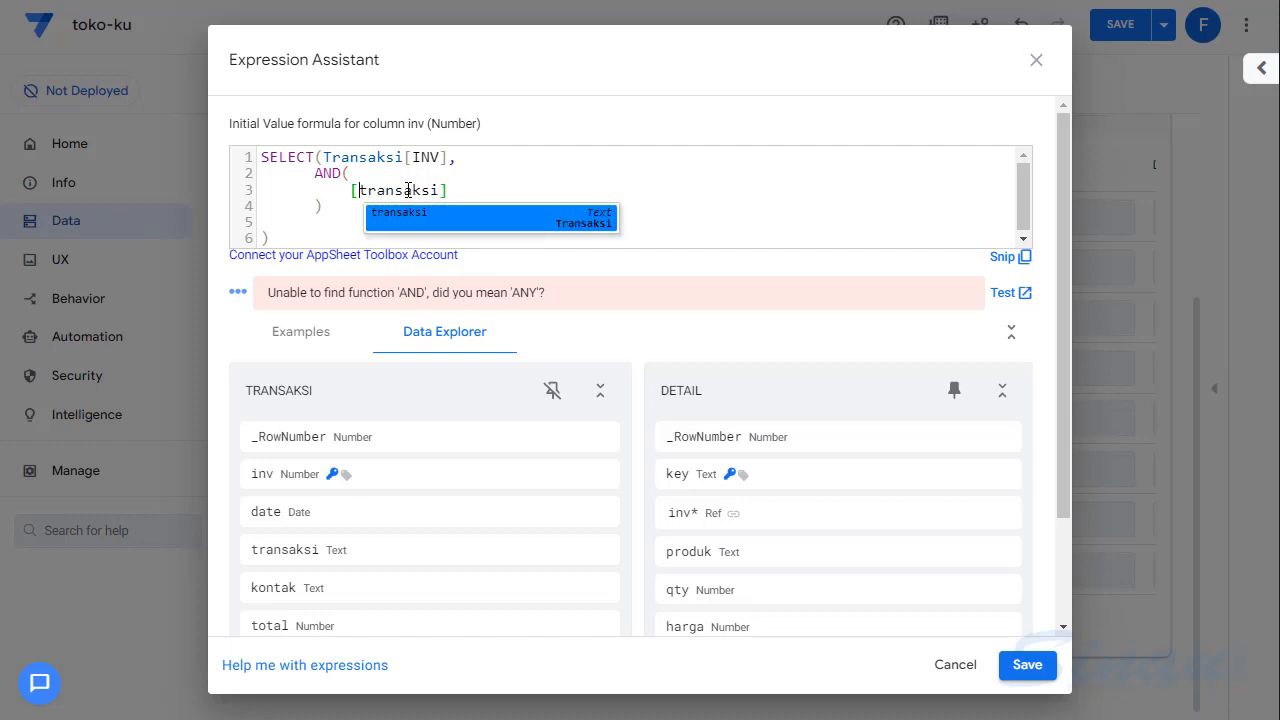
click(474, 188)
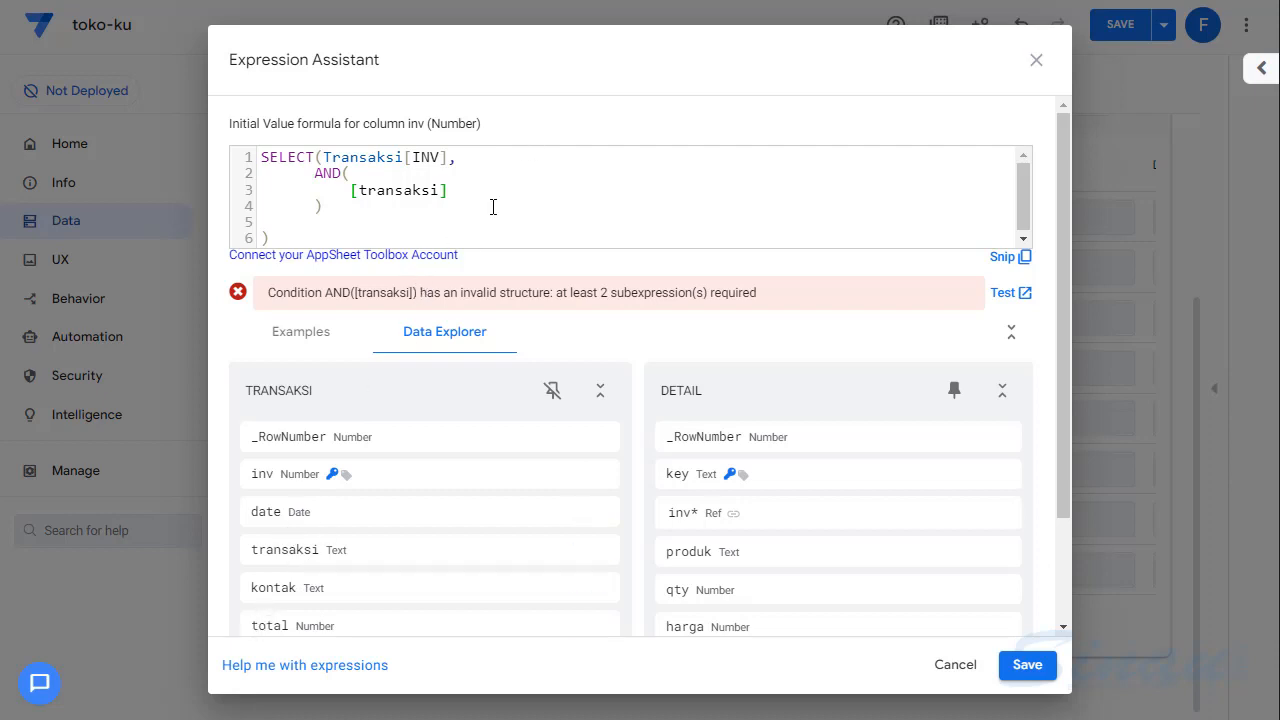
- Compare [transaksi] for equality with a [_THISROW] reference in the first AND() condition
text(= [])
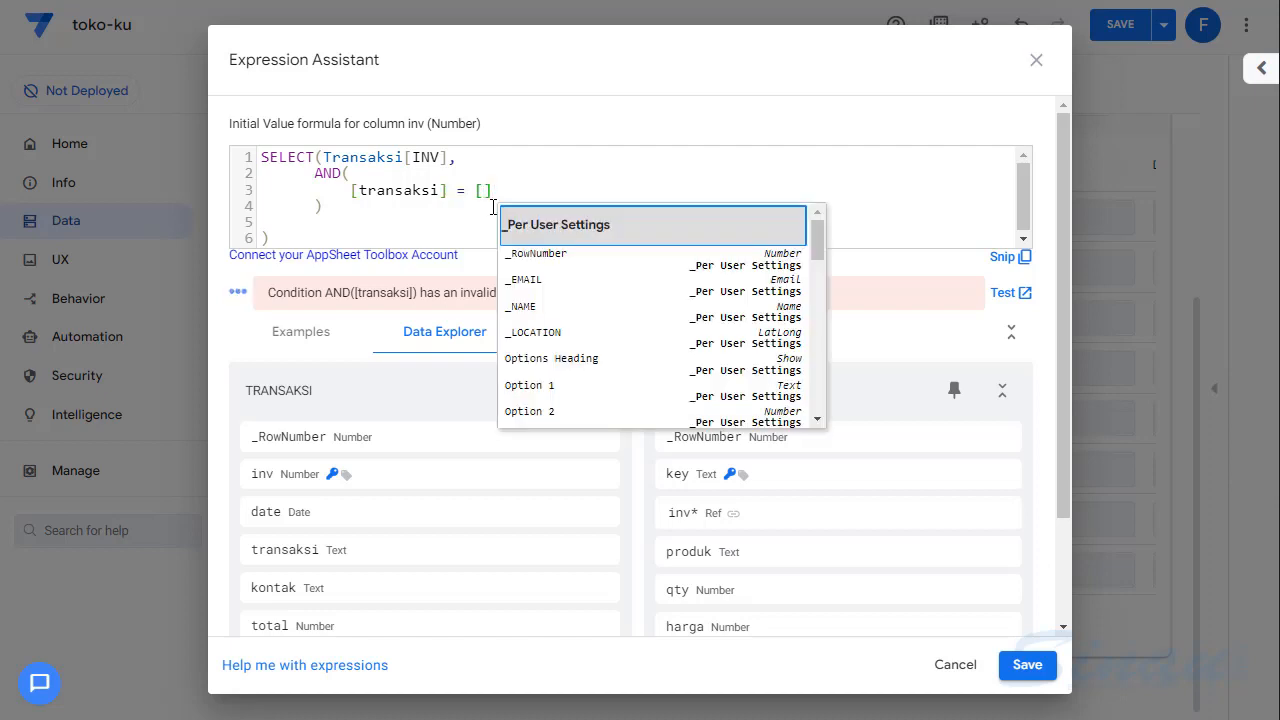
key(Left)
text(_T)
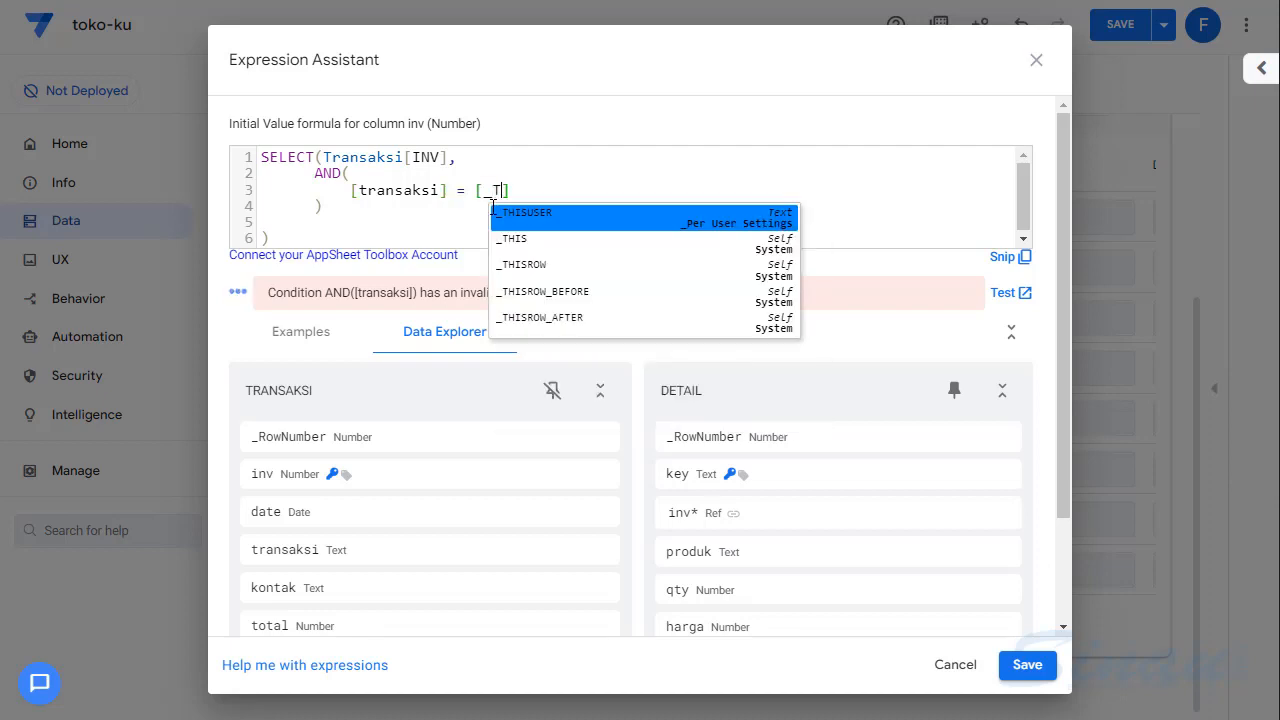
key(Down)
key(Down)
key(Return)
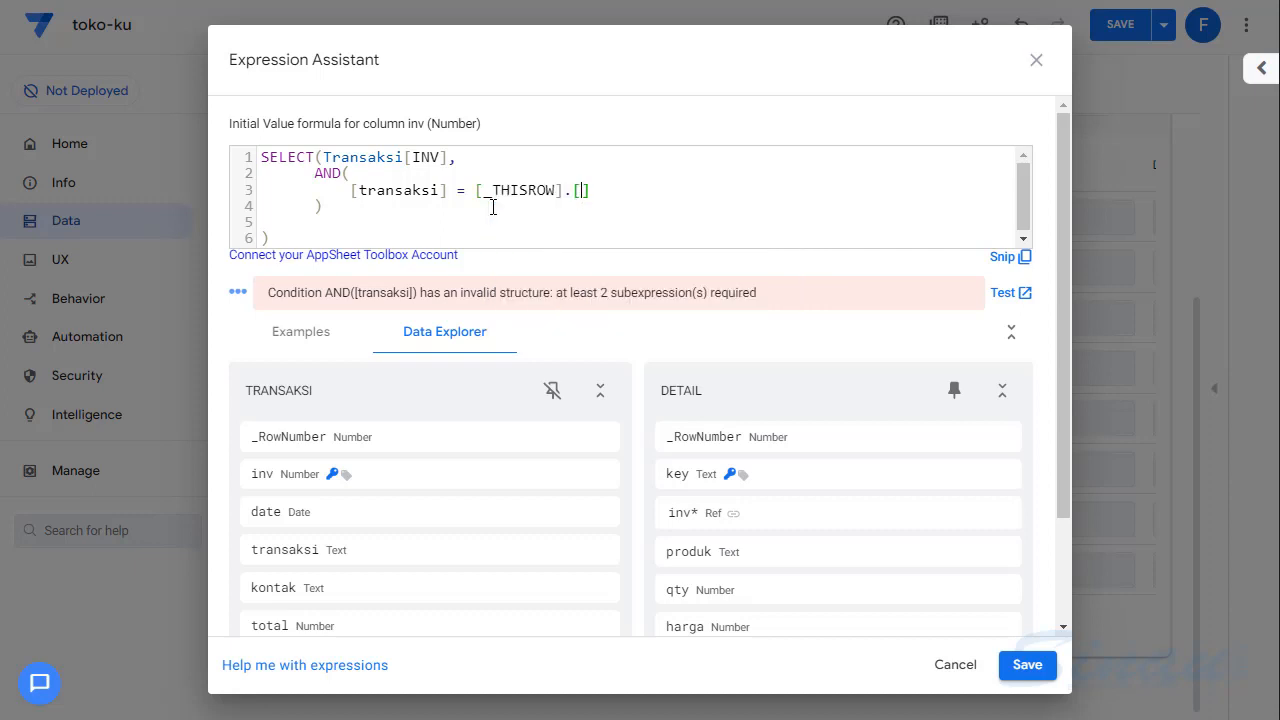
- Complete the dereference as [_THISROW].[Transaksi], followed by a comma and a new line for the second condition
text(TR)
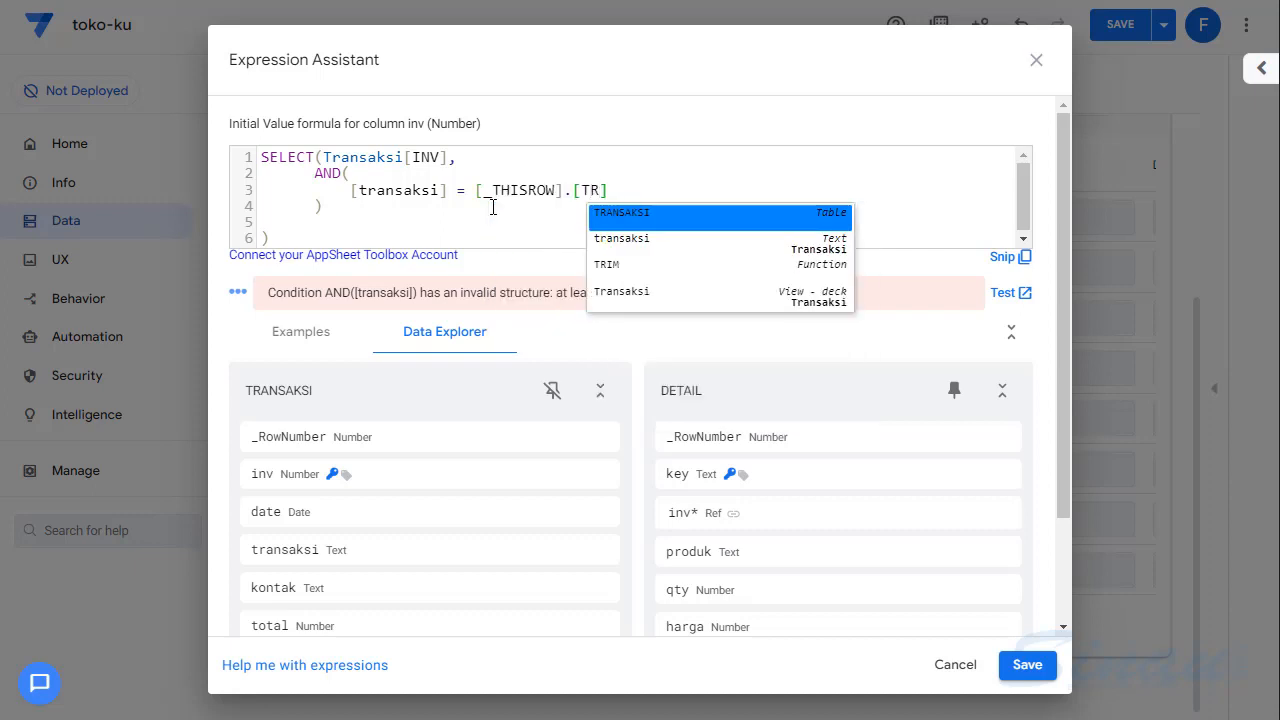
key(Down)
key(Down)
key(Down)
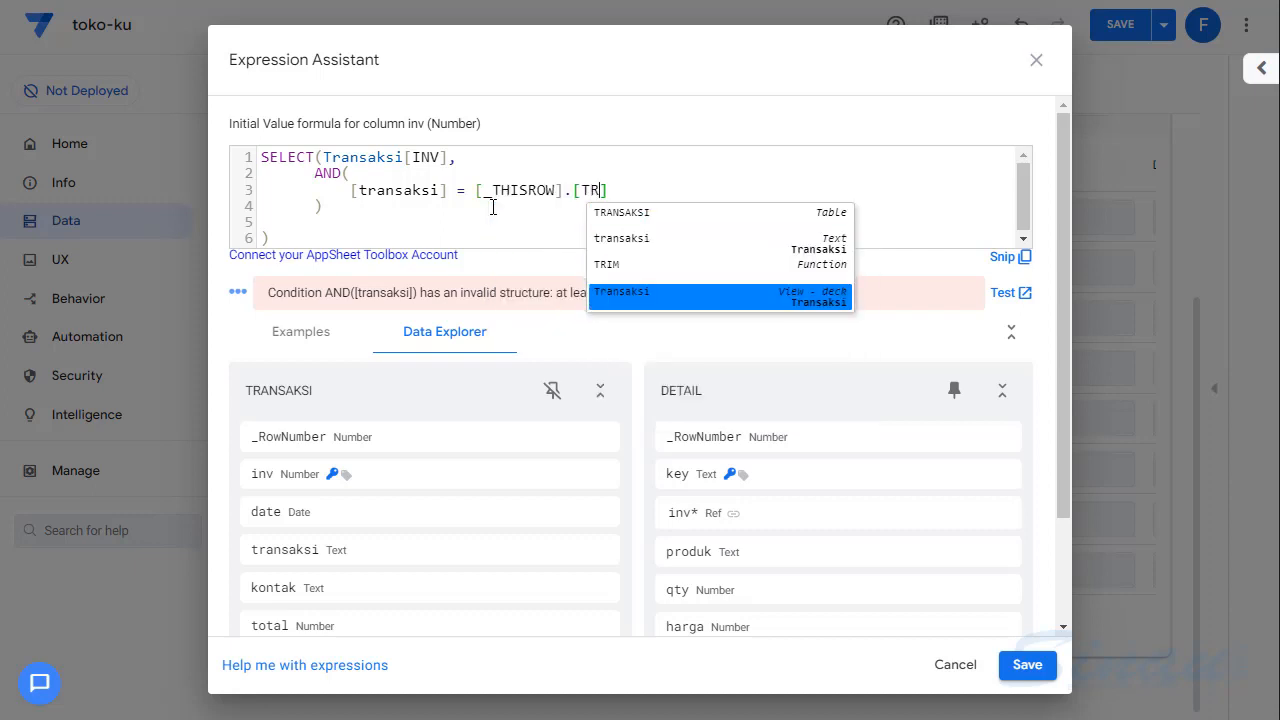
key(Return)
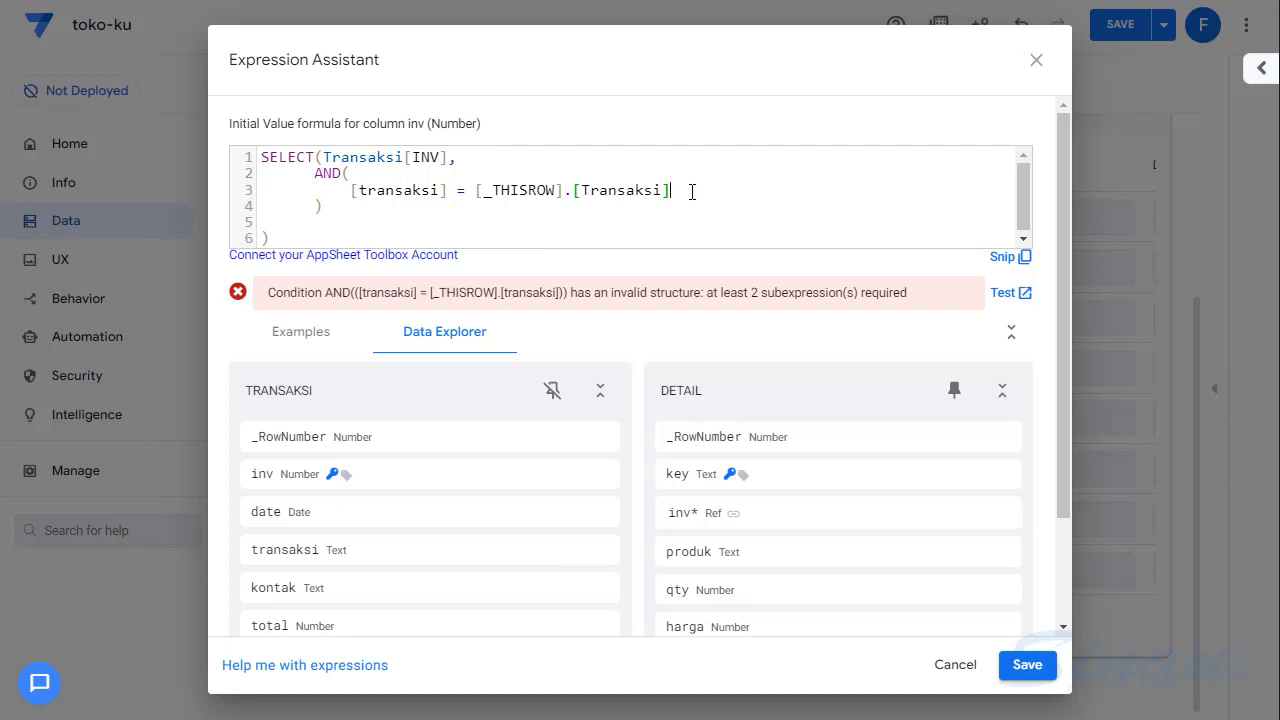
text(,)
key(Return)
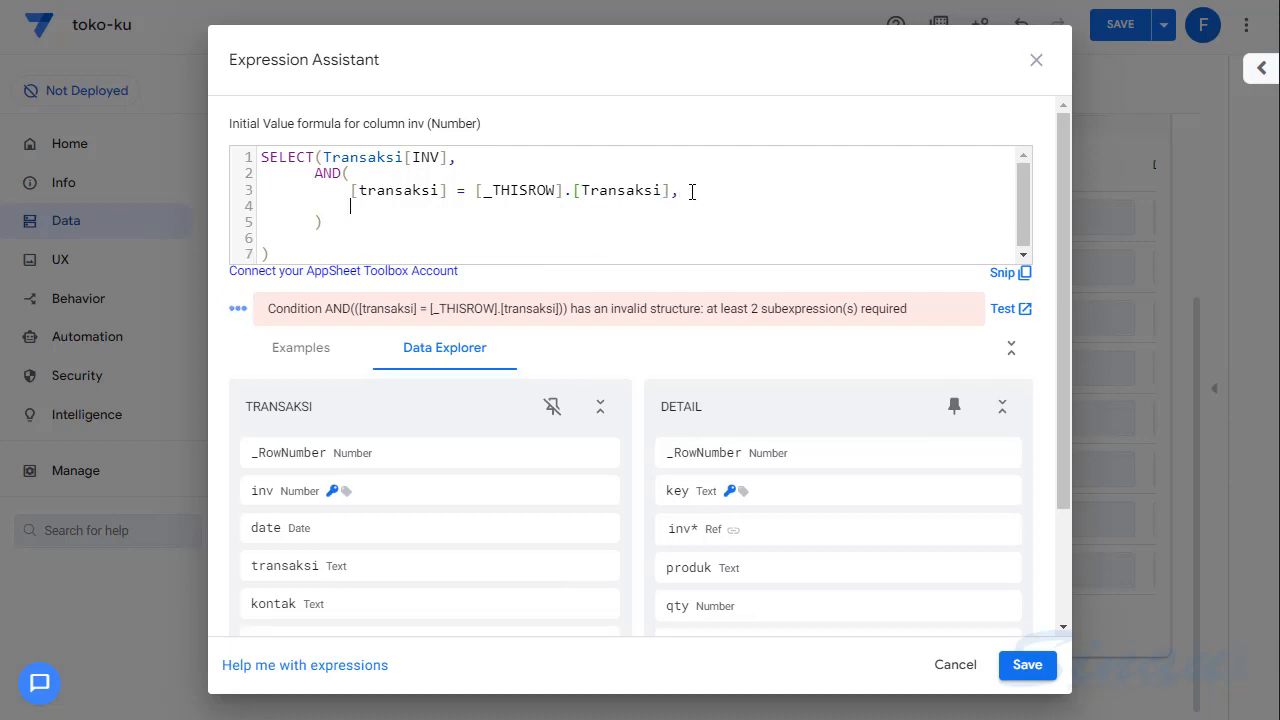
- Enter YEAR([date]) = YEAR() as the beginning of the second AND() condition
text(YEAR(D)
key(BackSpace)
text([)
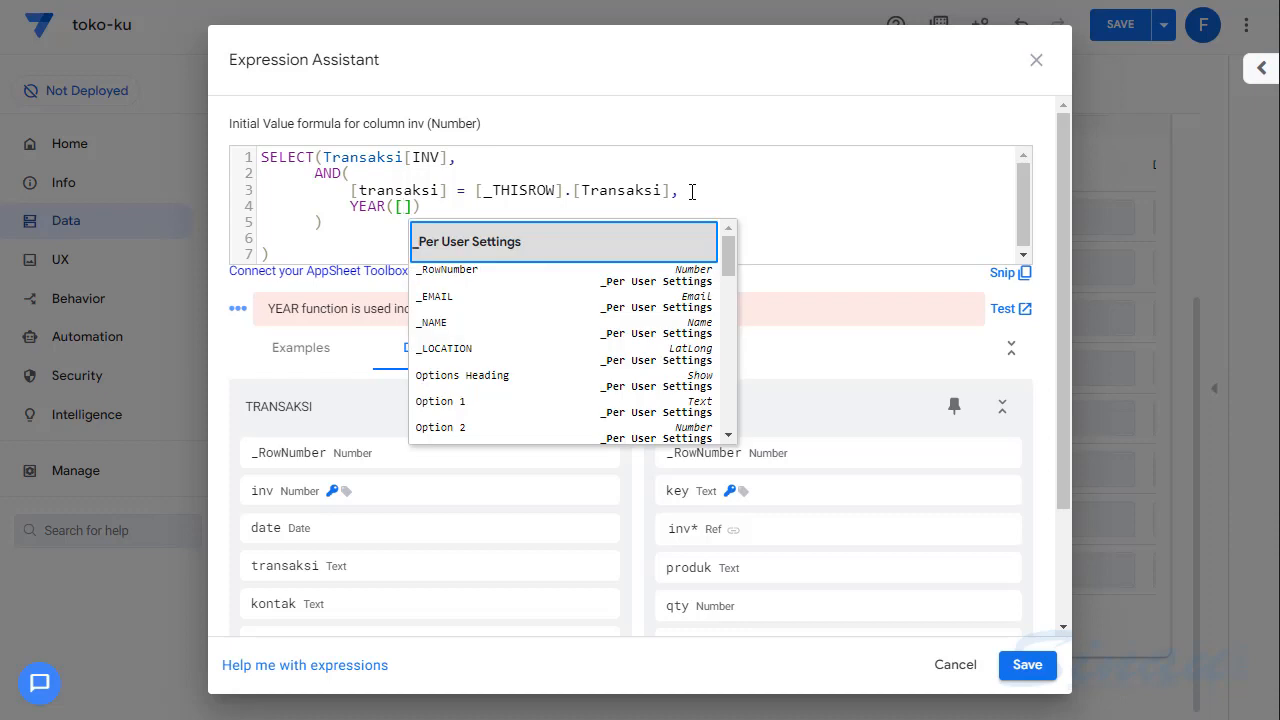
text(da)
key(Return)
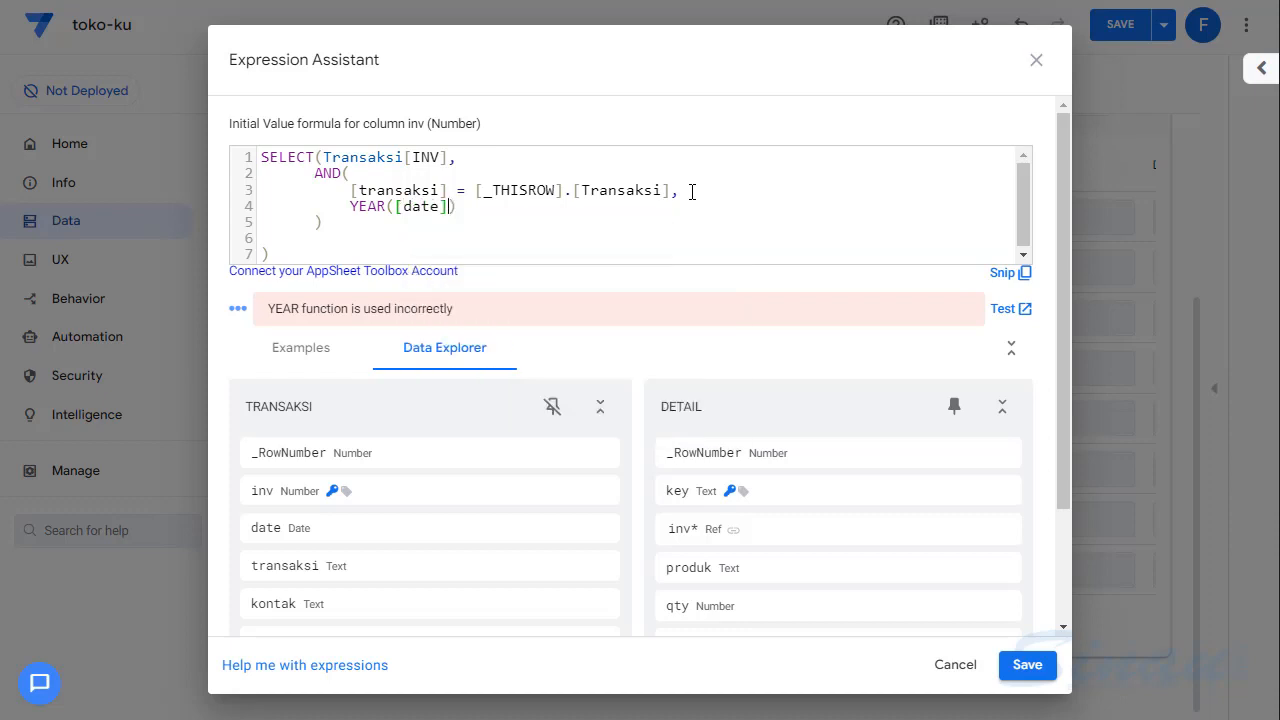
key(Right)
text(= YE)
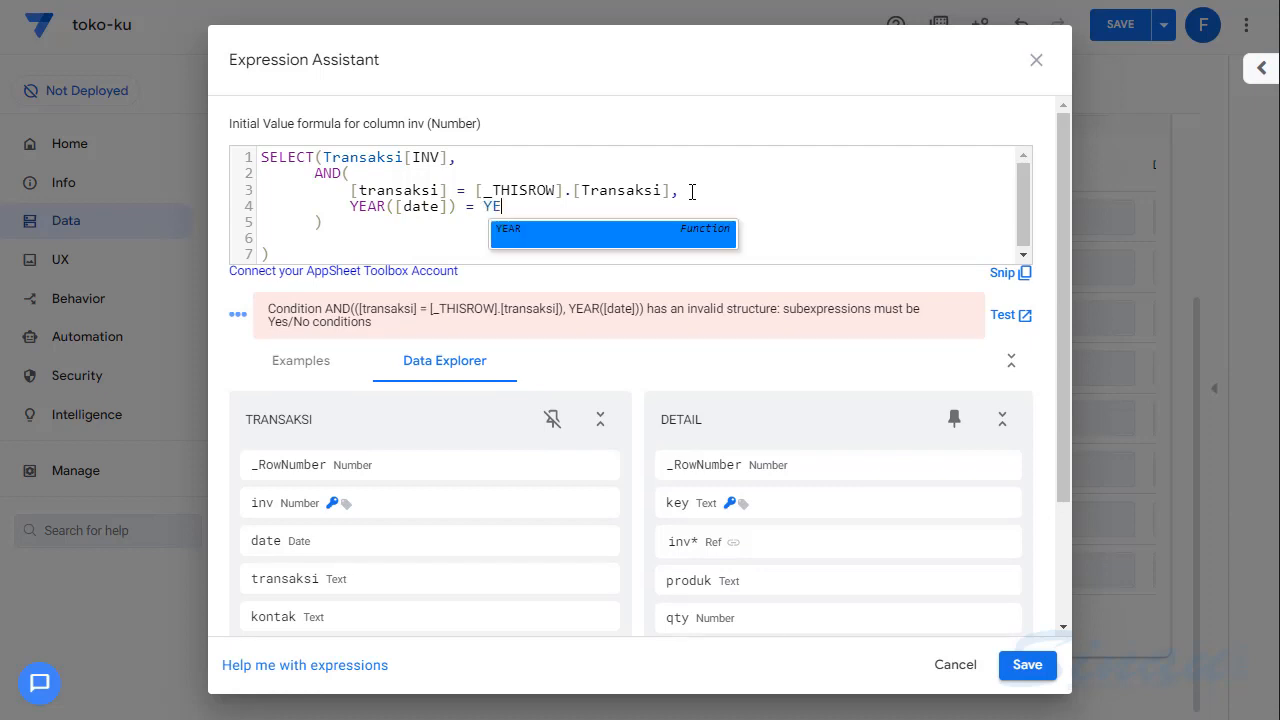
key(Return)
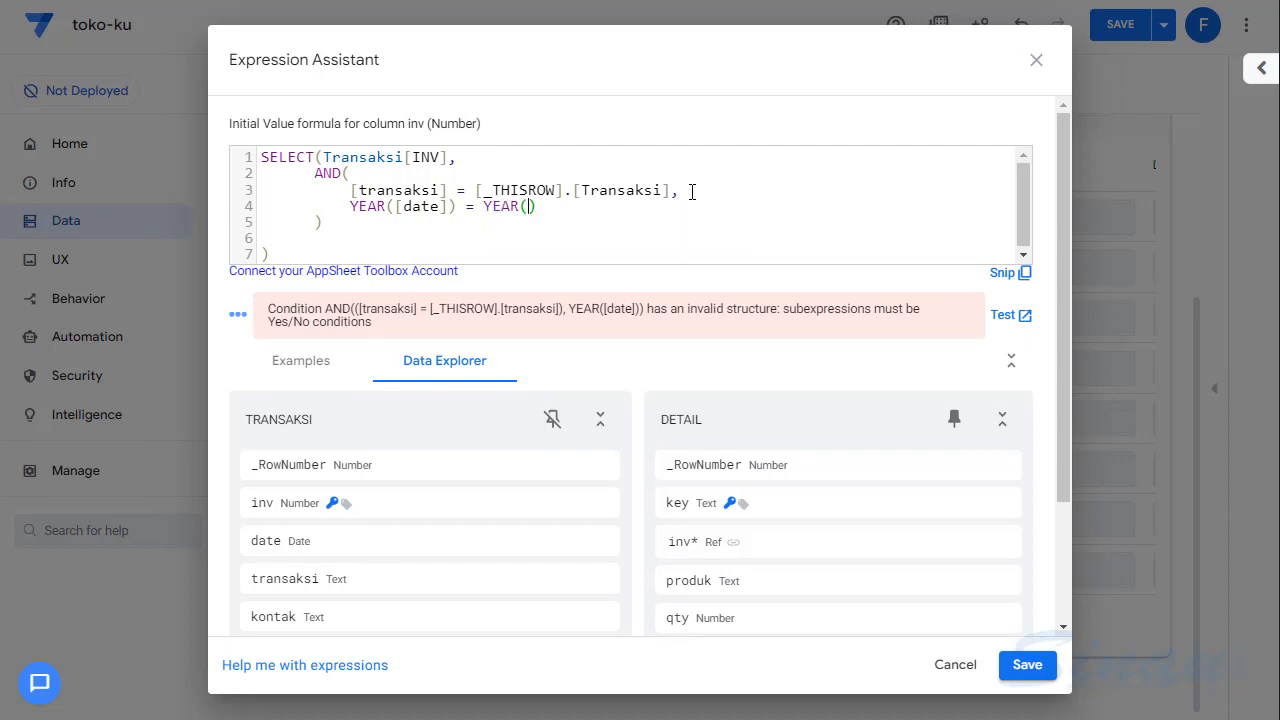
- Insert [_THISROW] followed by a dot and an opening column bracket inside the second YEAR() function
text([)
key(Escape)
text(_TR)
key(BackSpace)
text(HIR)
key(Escape)
key(BackSpace)
text(S)
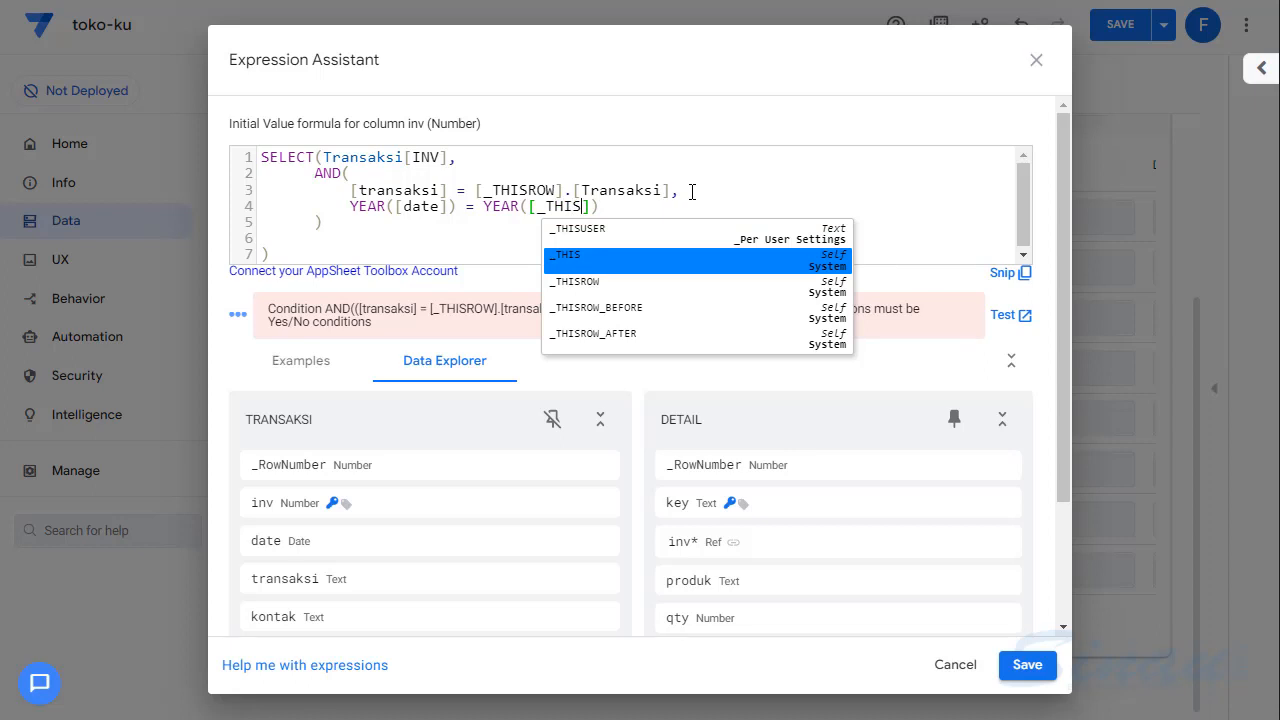
key(Down)
key(Return)
text(.[)
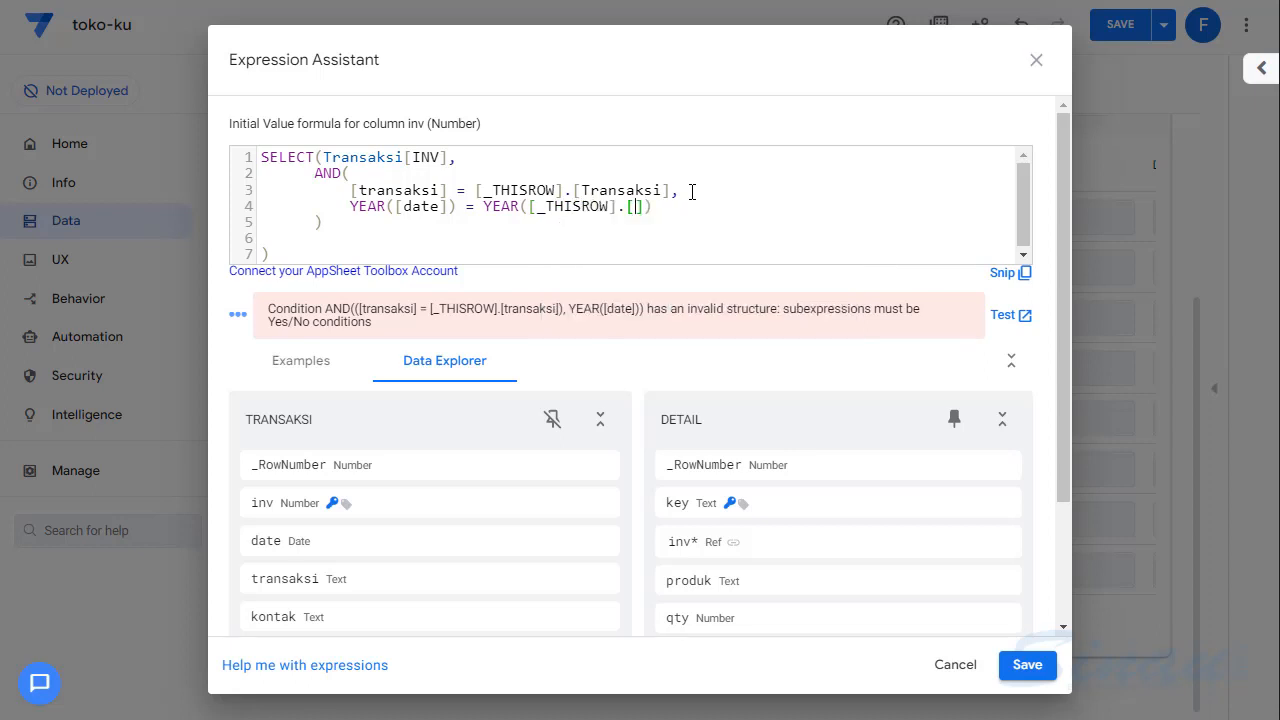
text(DATE)
- Complete the year condition with the date column, followed by a comma and a new line
key(Return)
key(Right)
key(Right)
key(Return)
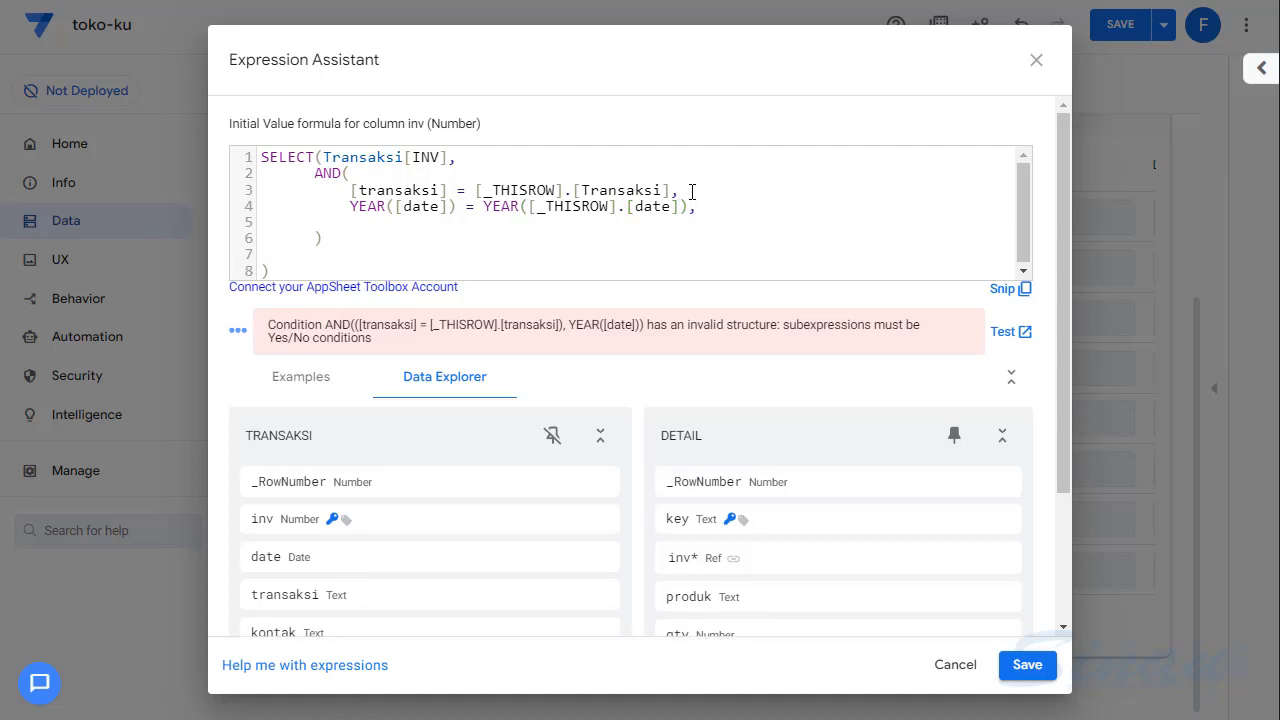
- Enter MONTH([date]) = MONTH() as the beginning of the third AND() condition
text(MON)
key(Return)
text([)
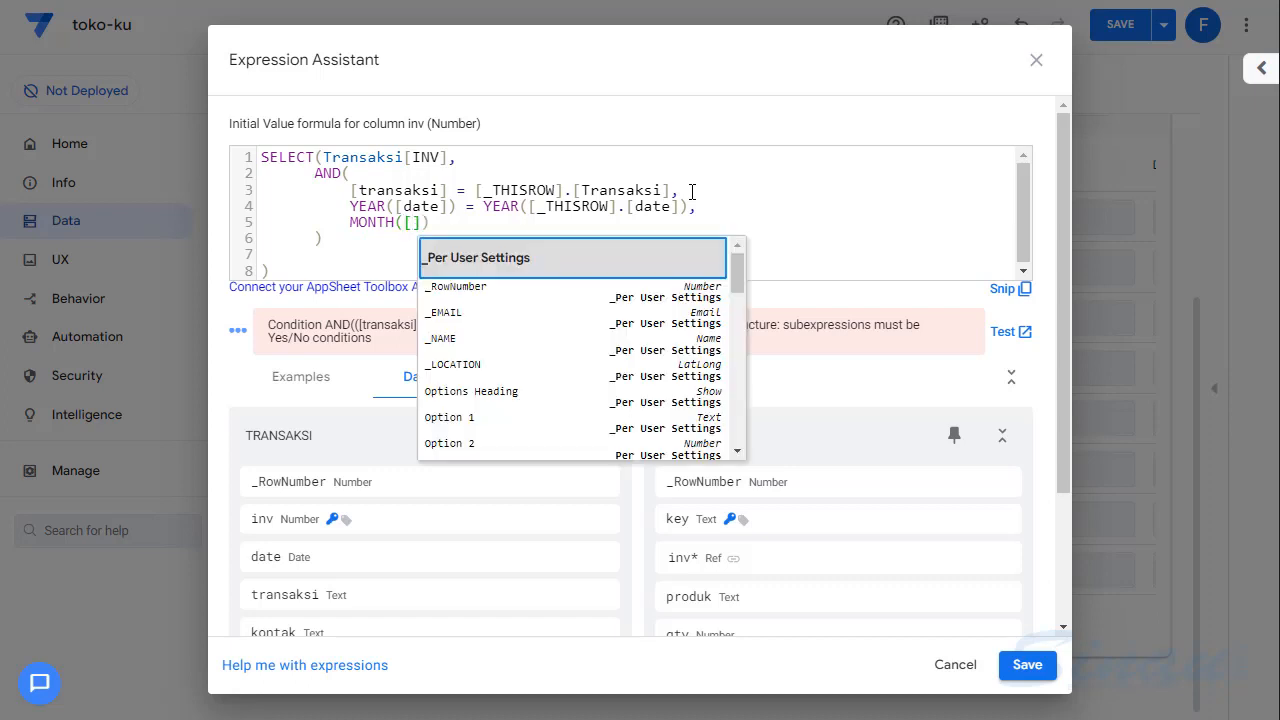
text(da)
key(Return)
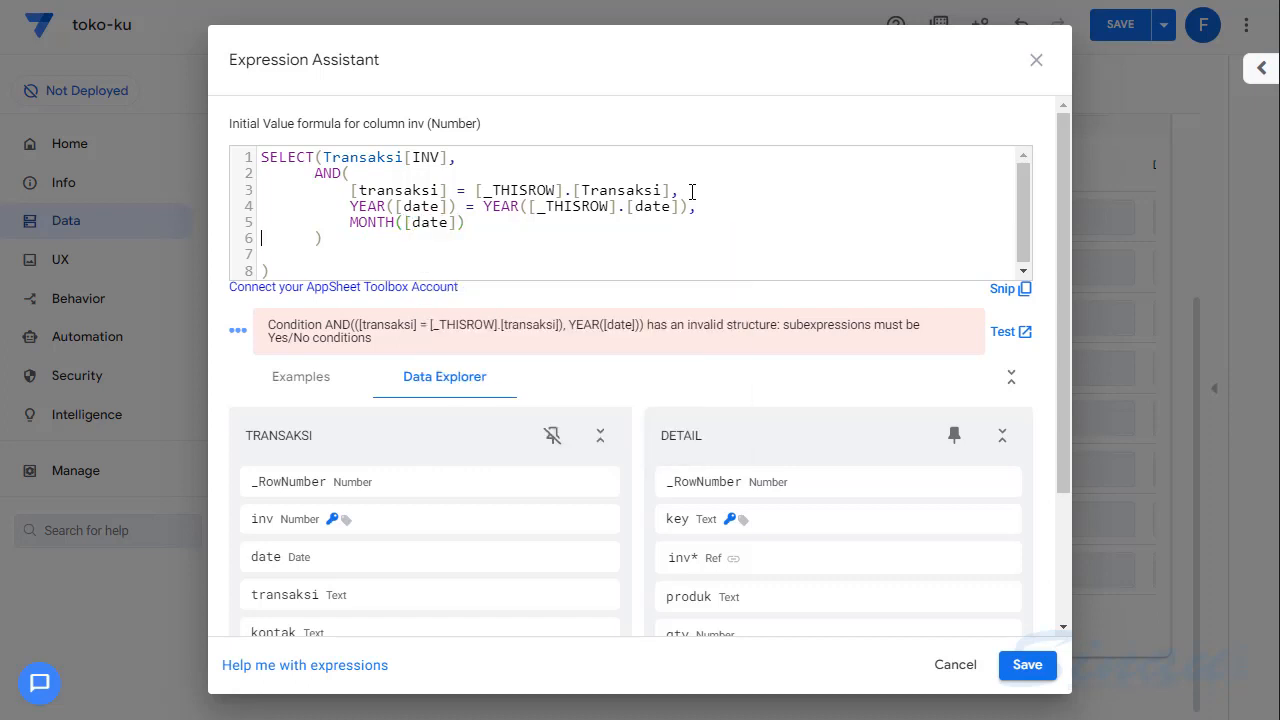
key(Left)
text(= MO)
key(Down)
key(Return)
- Enter [_THISROW].[date] as the argument of the second MONTH() function
text([_TH)
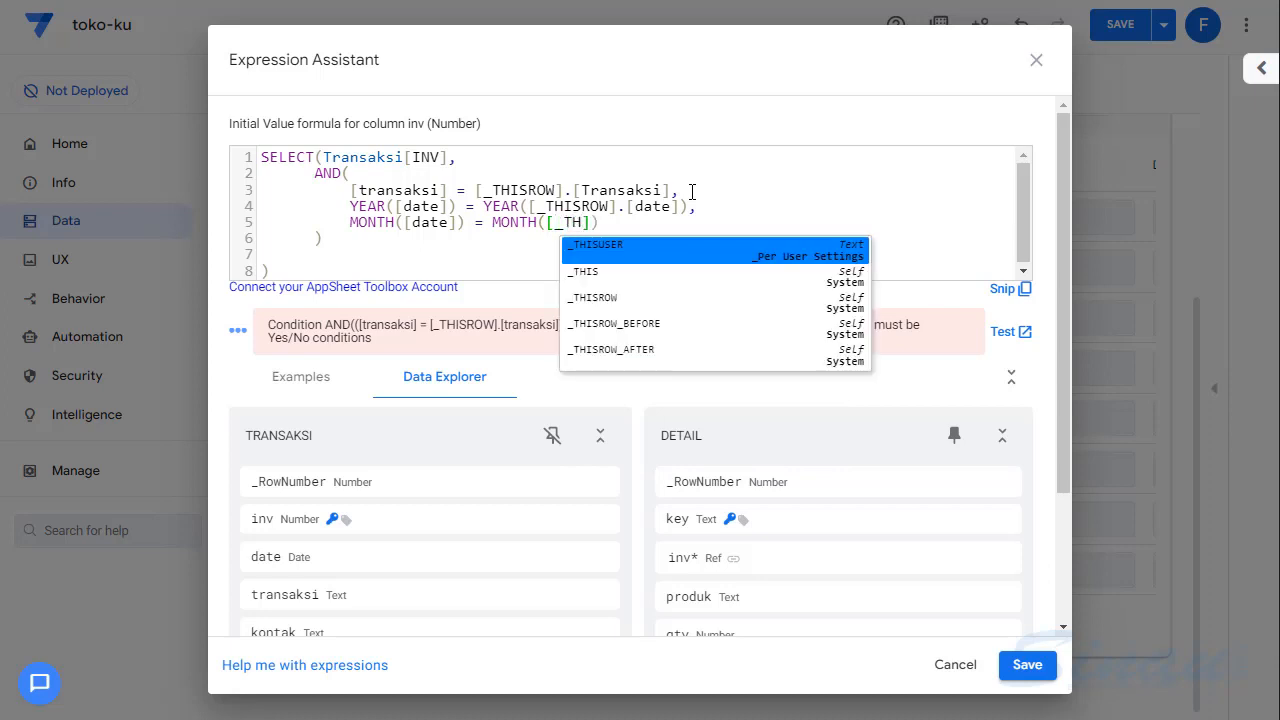
key(Down)
key(Down)
key(Return)
text(.[)
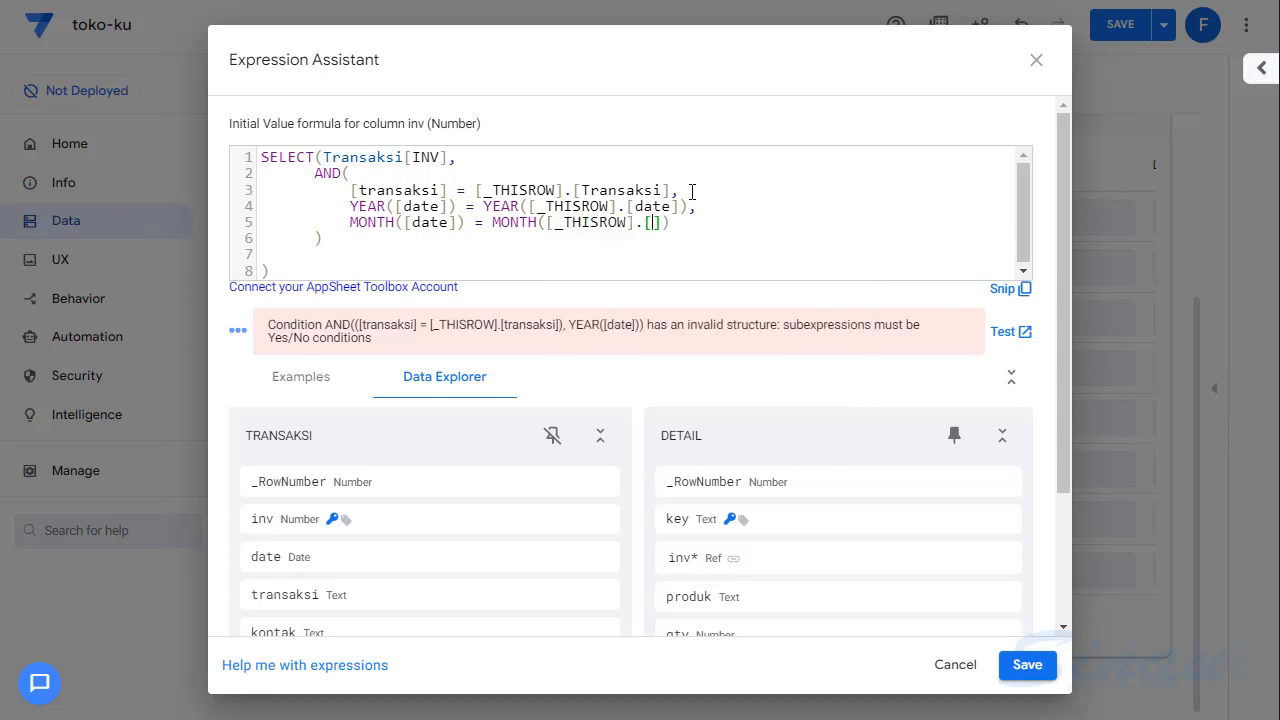
text(da)
key(Return)
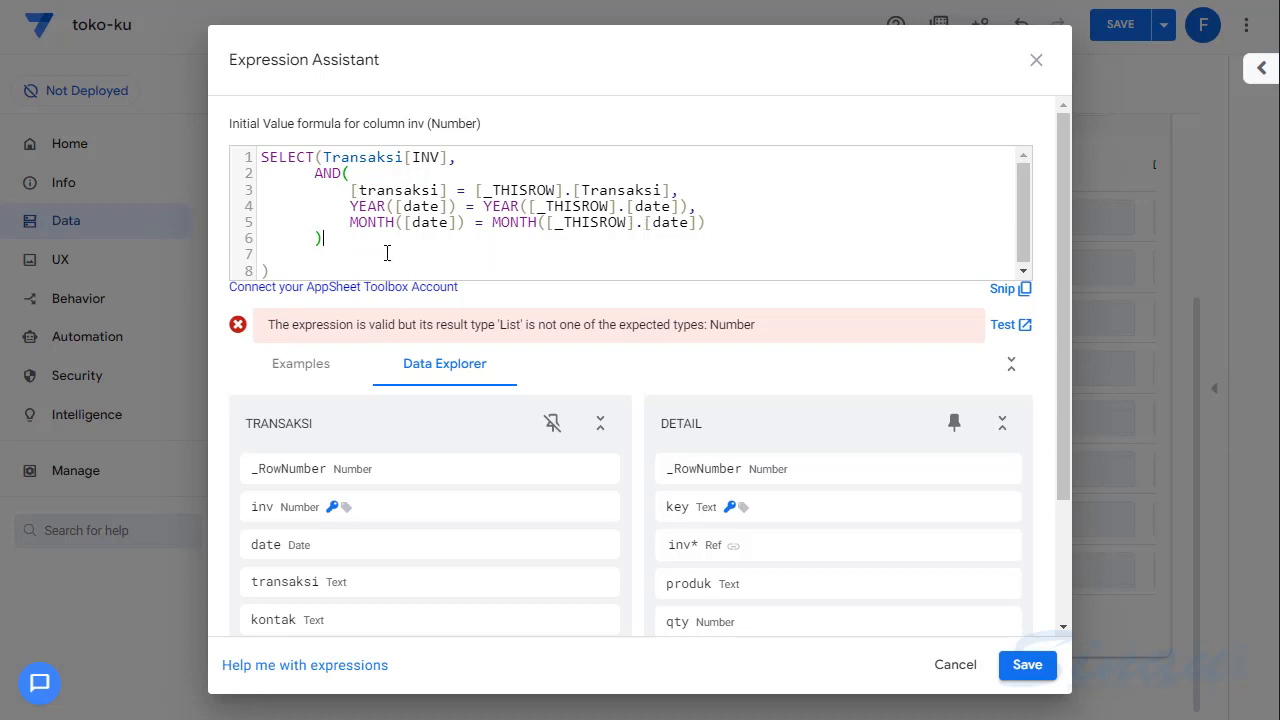
- Wrap the whole SELECT() expression in COUNT() and add +1 after its closing parenthesis
click(296, 272)
text(COUNT)
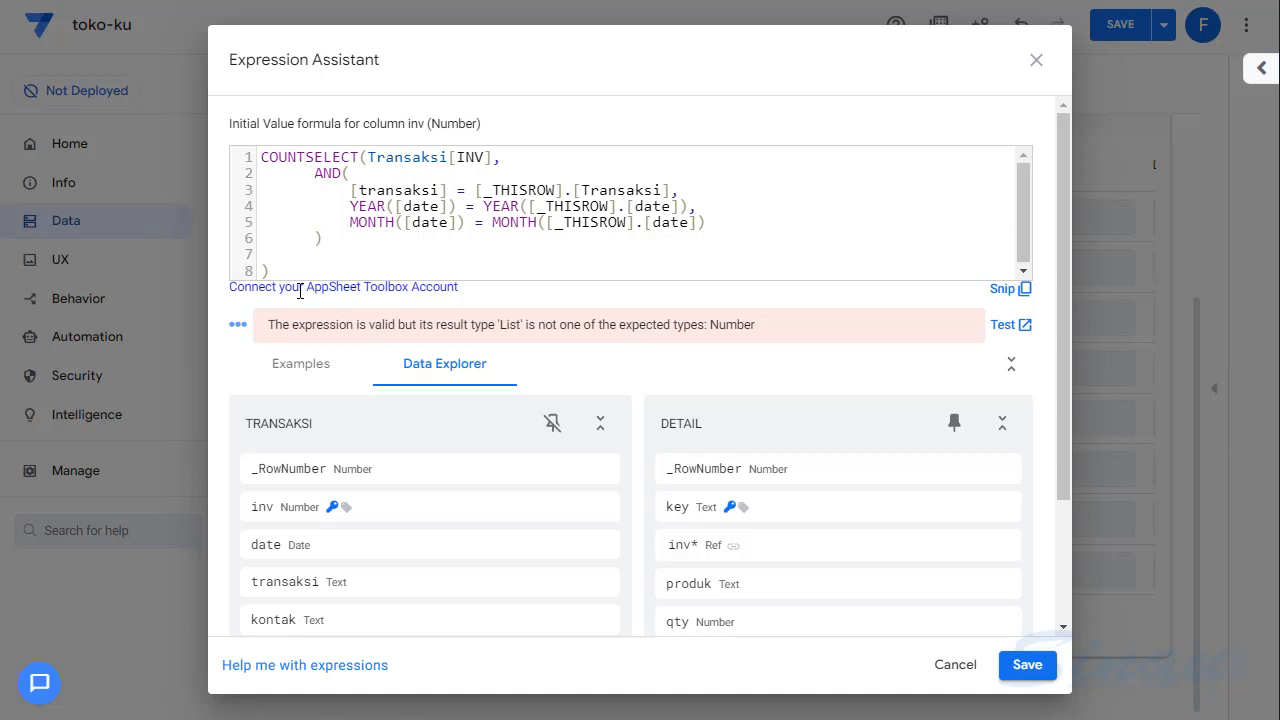
text(()
click(302, 276)
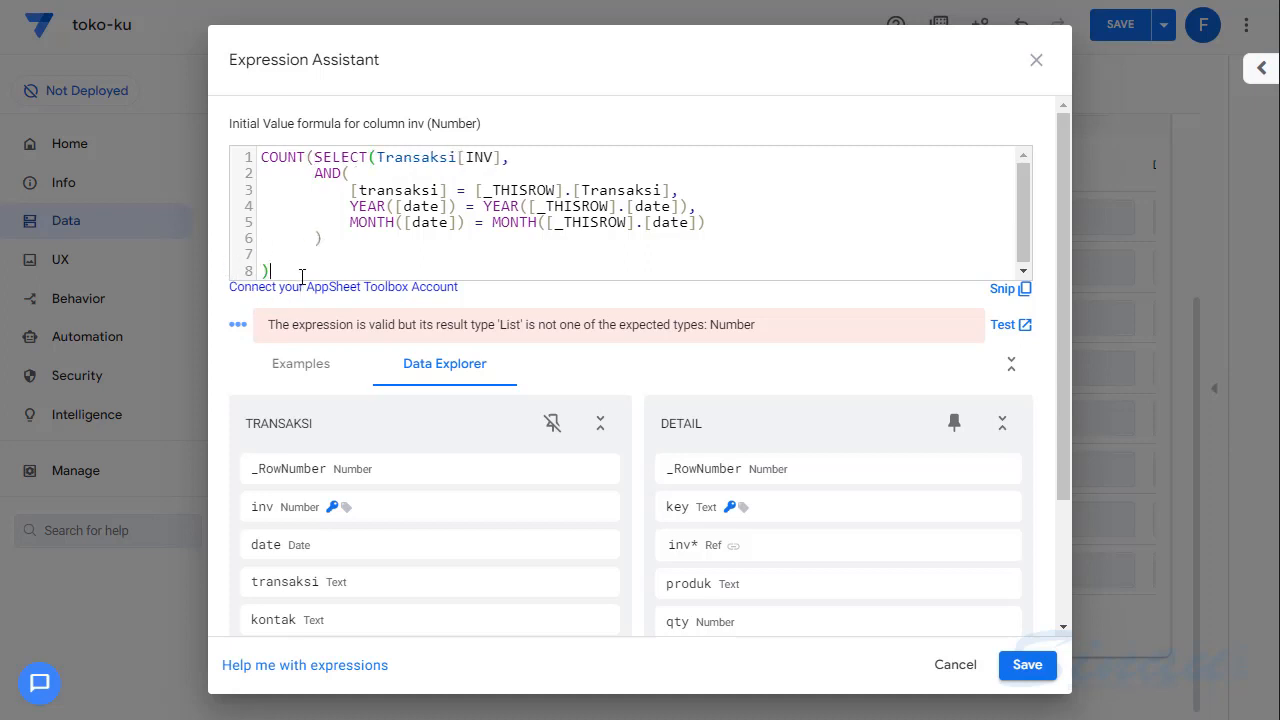
text()+1)
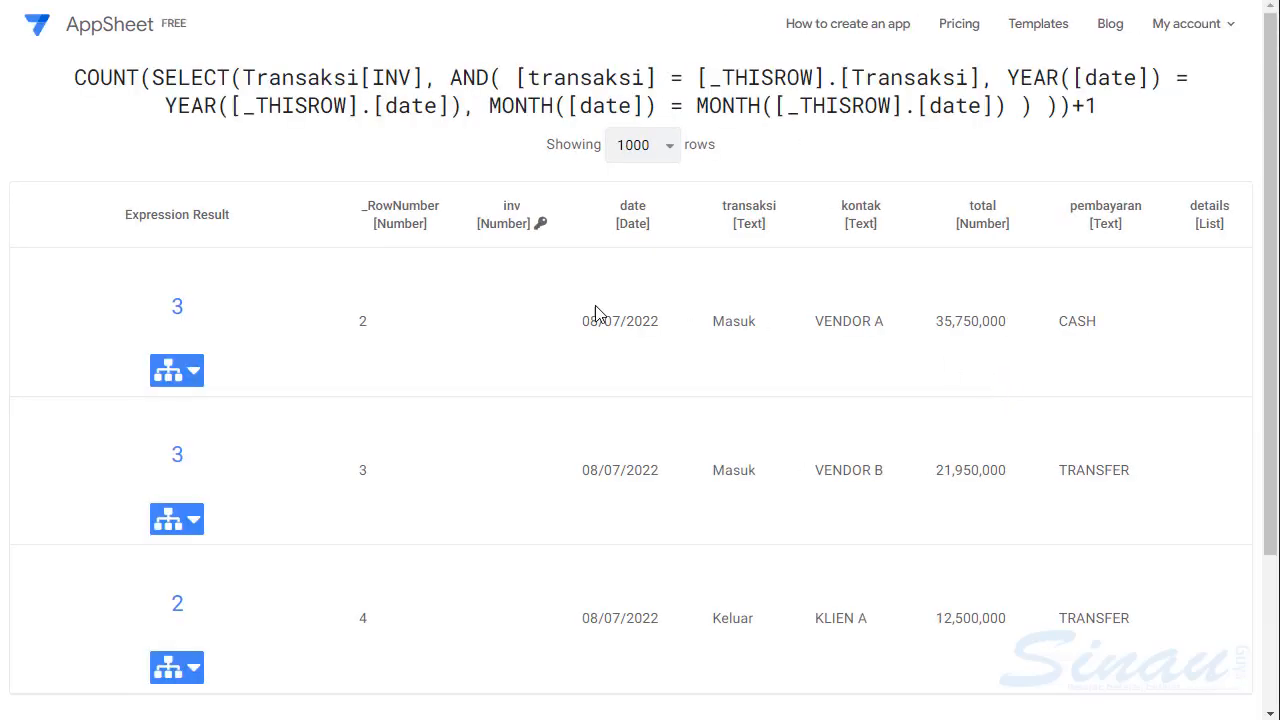
- Review the expression's test results for the Transaksi rows, and save the initial value formula
scroll(428, 376, down, 5)
scroll(428, 376, up, 5)
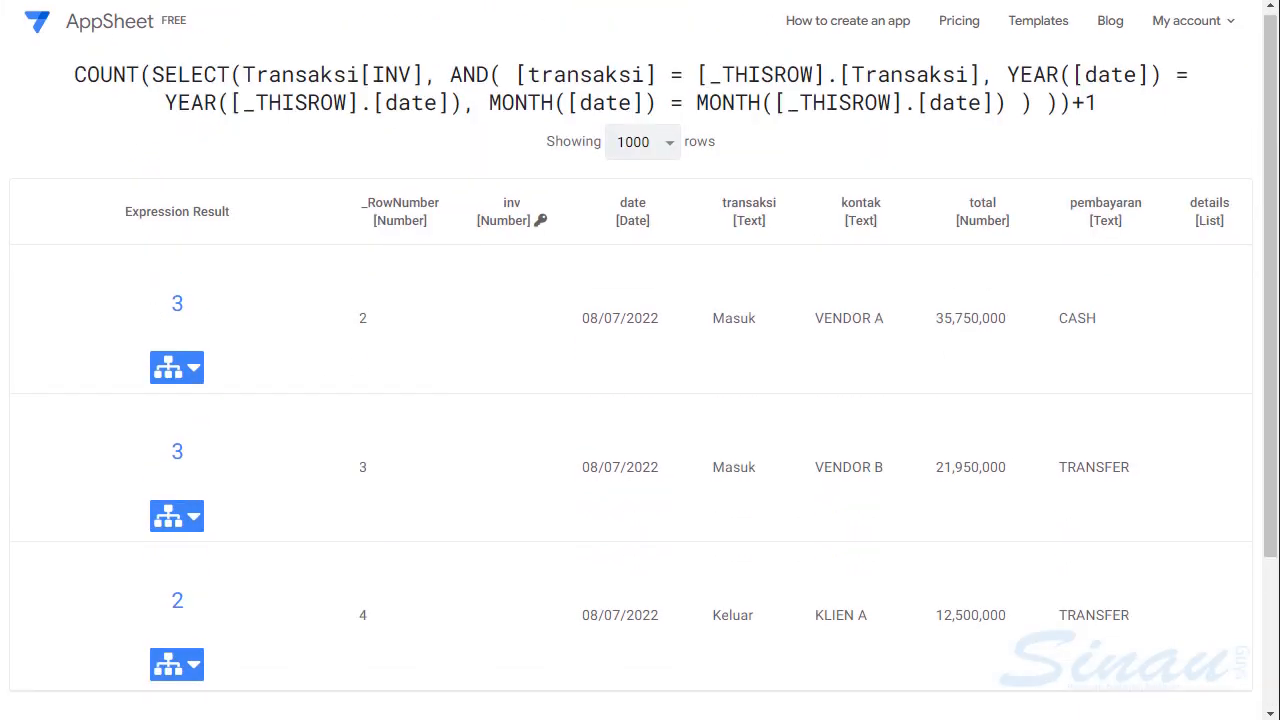
key(ctrl+w)
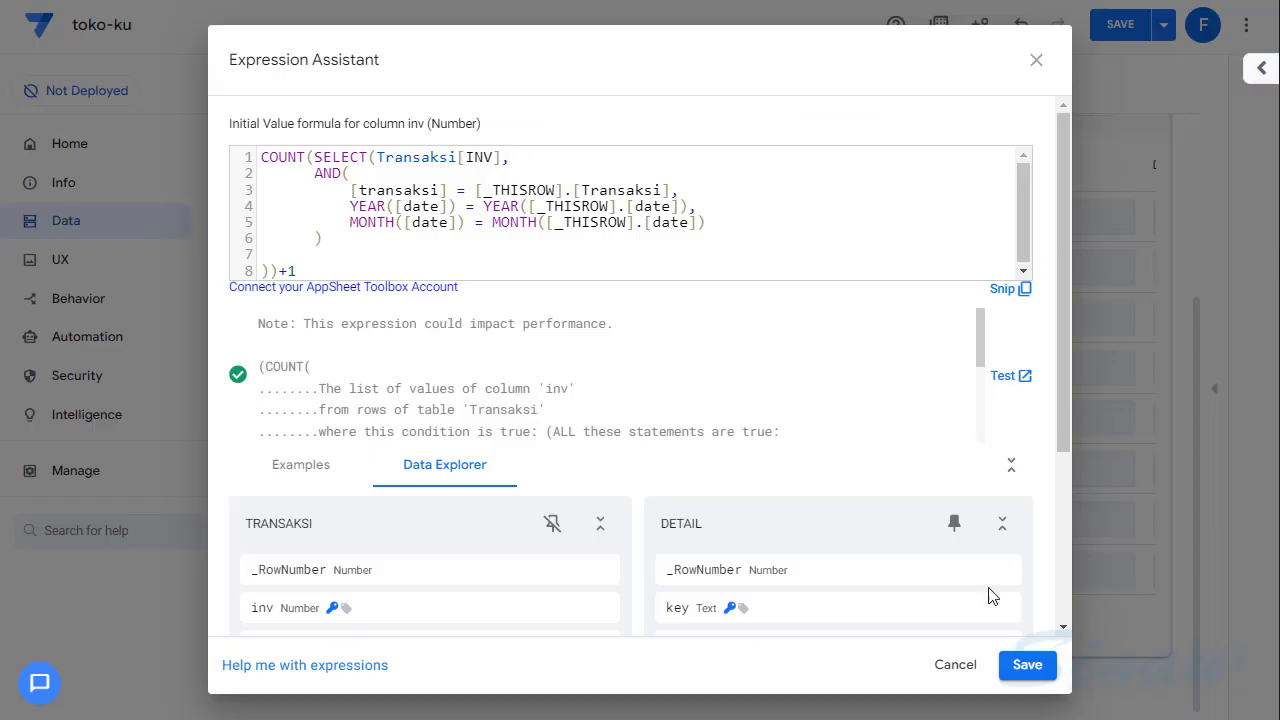
click(1027, 664)
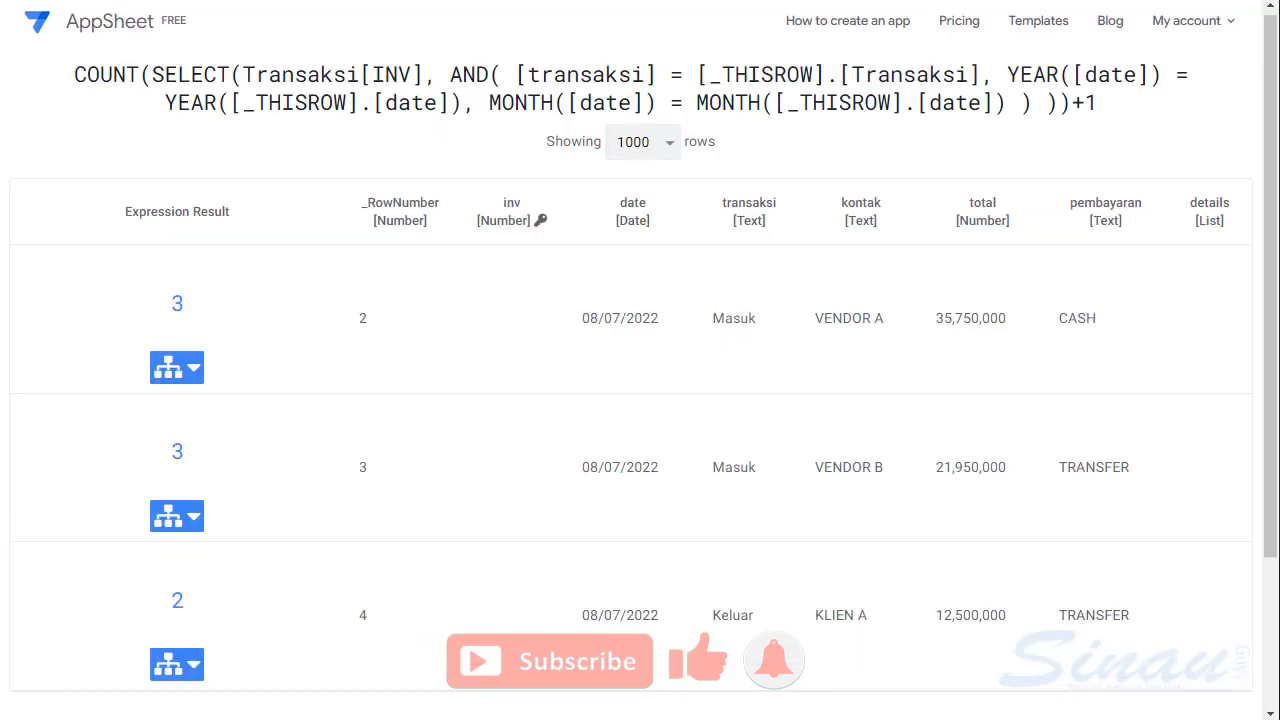
- Examine the expression results of the KLIEN A and VENDOR B rows on the test page
double_click(177, 600)
double_click(176, 453)
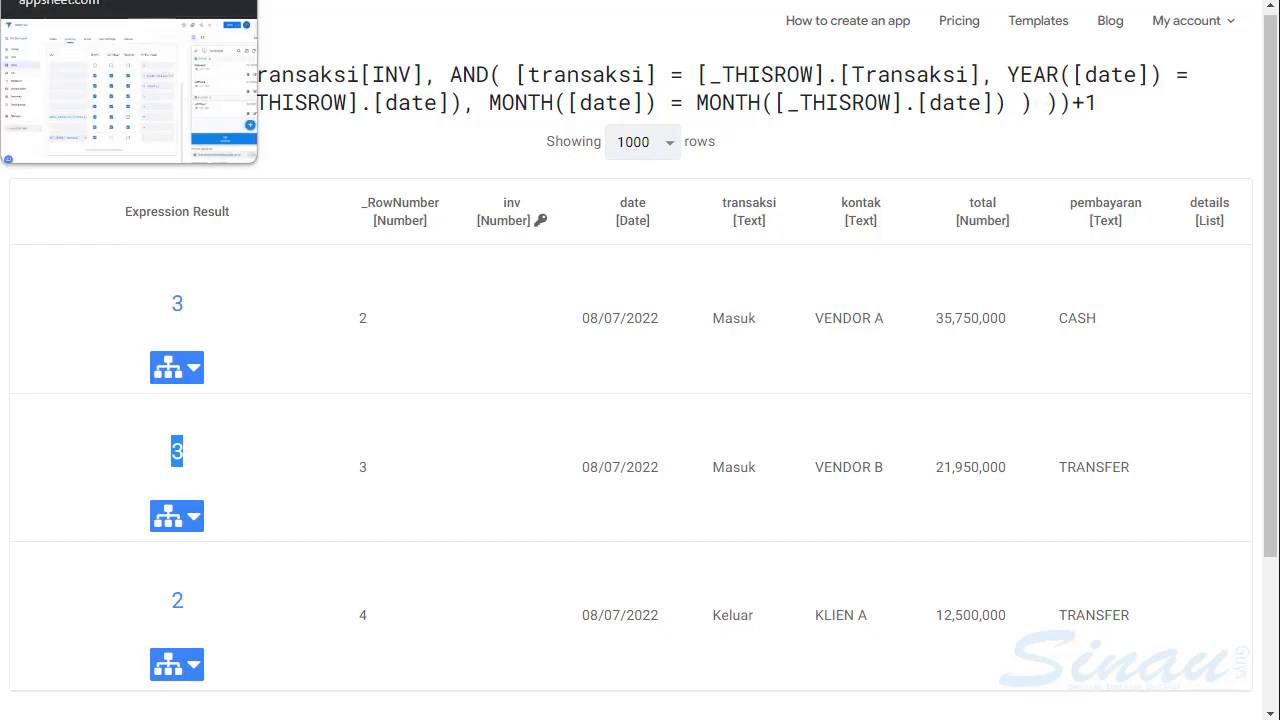
- Return to the app editor, hide the app preview and open the inv column's initial value formula
click(100, 1)
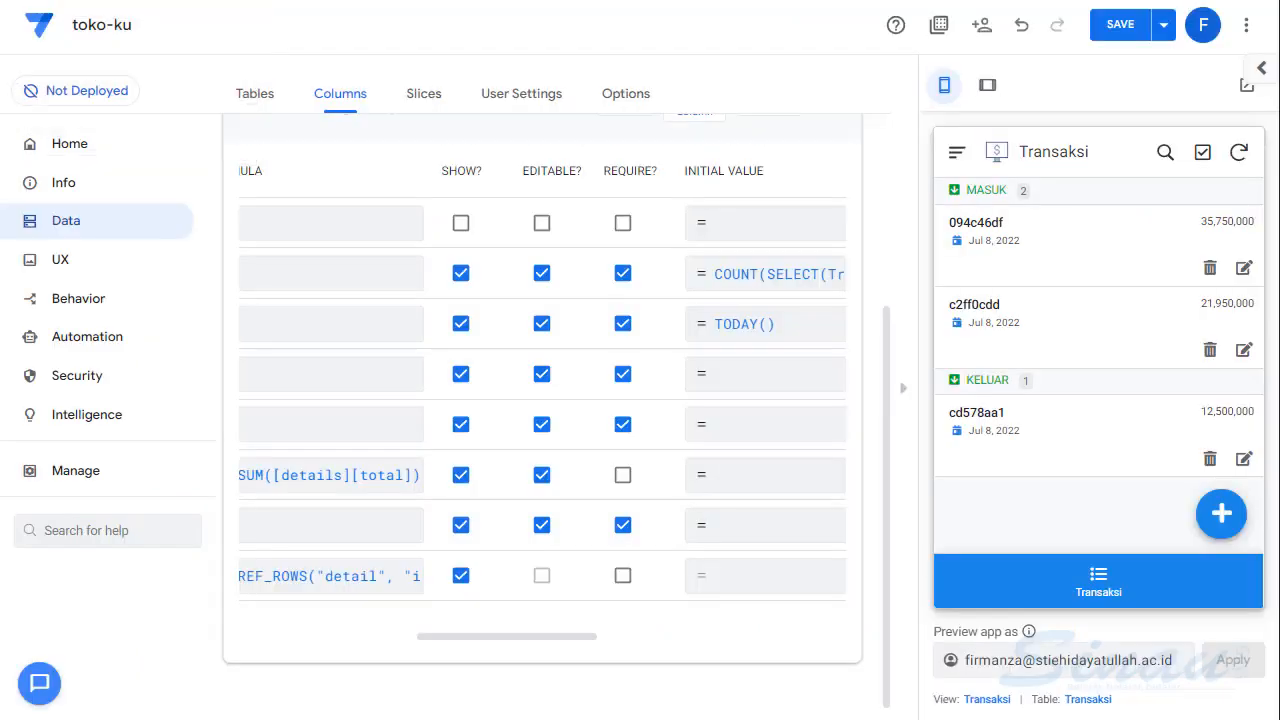
click(905, 392)
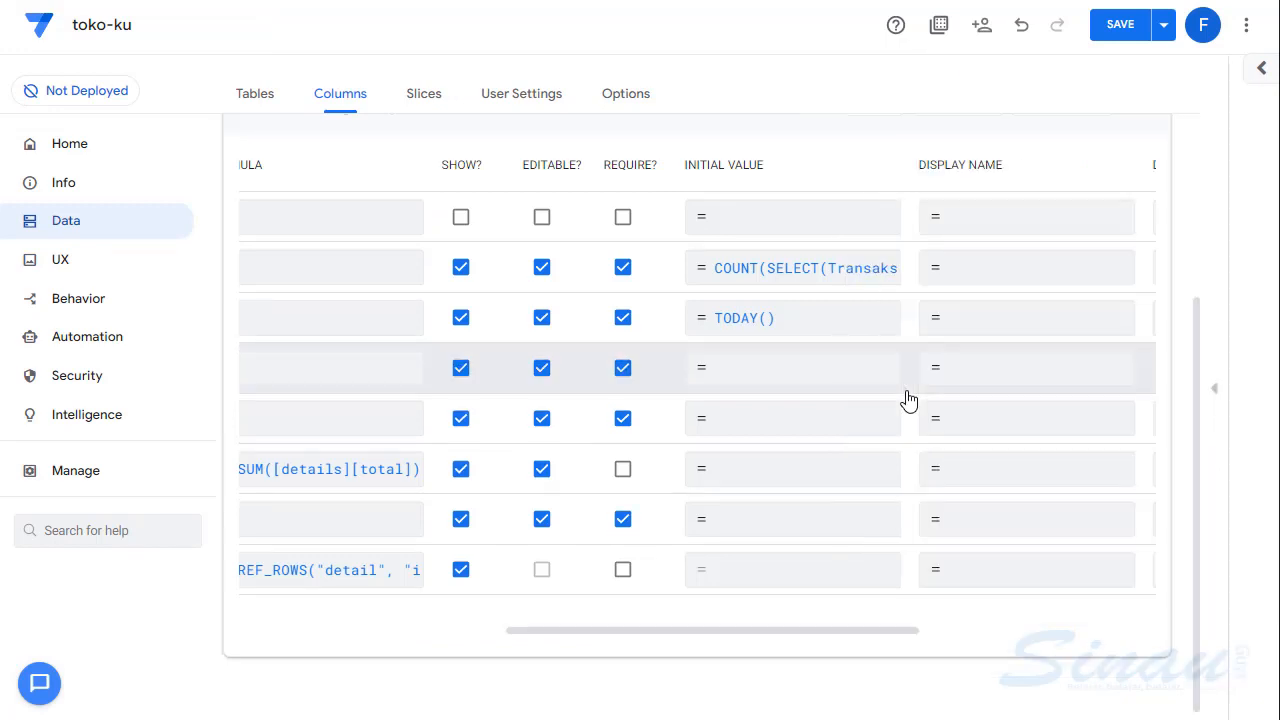
click(763, 283)
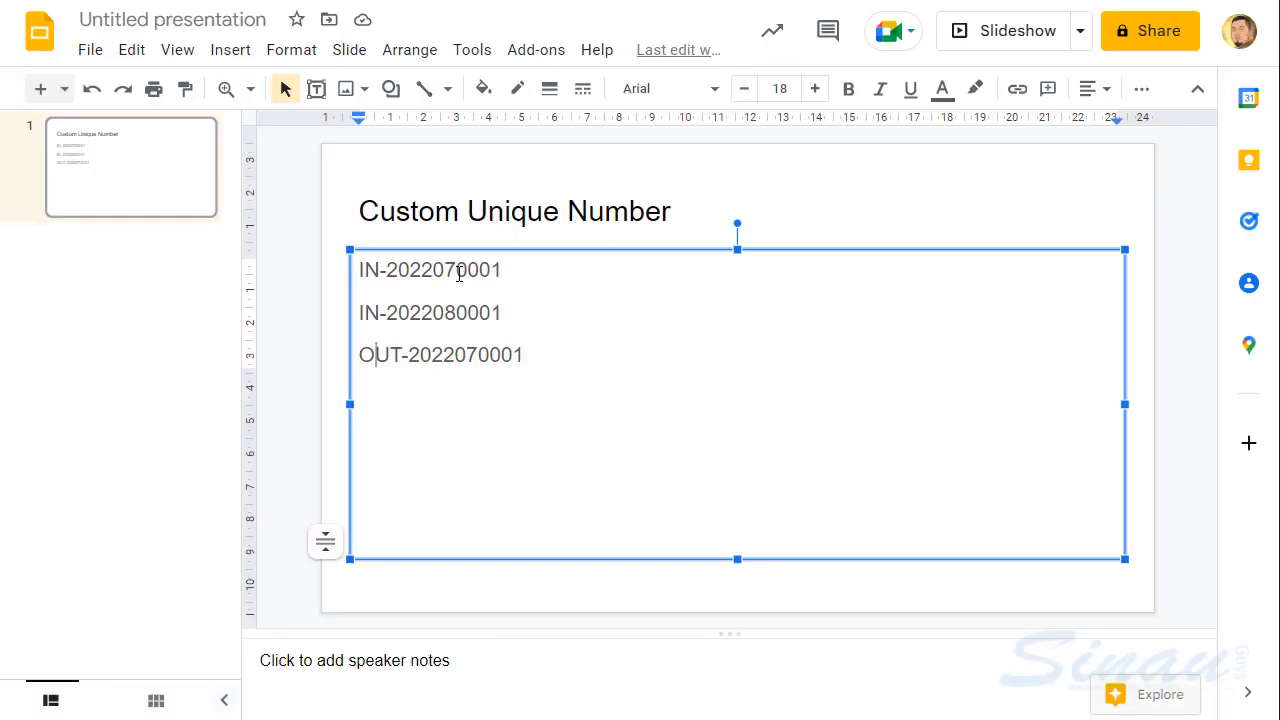
drag(459, 273, 505, 267)
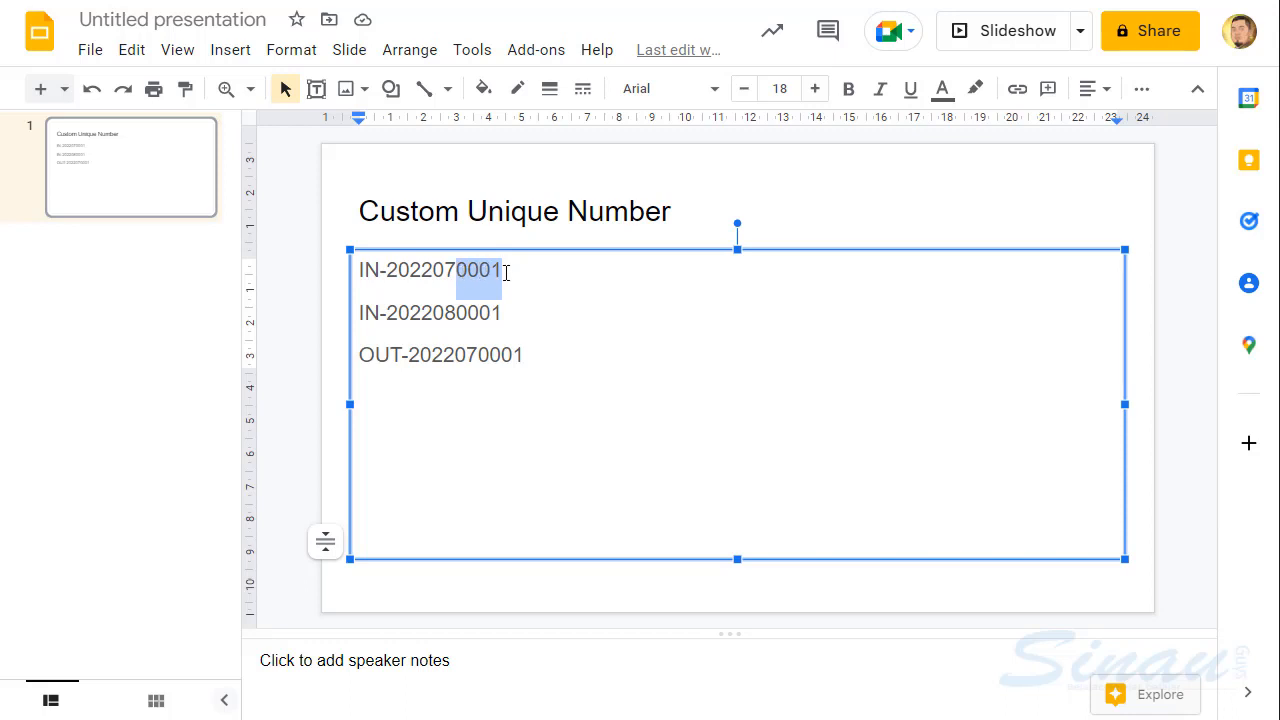
drag(437, 278, 455, 273)
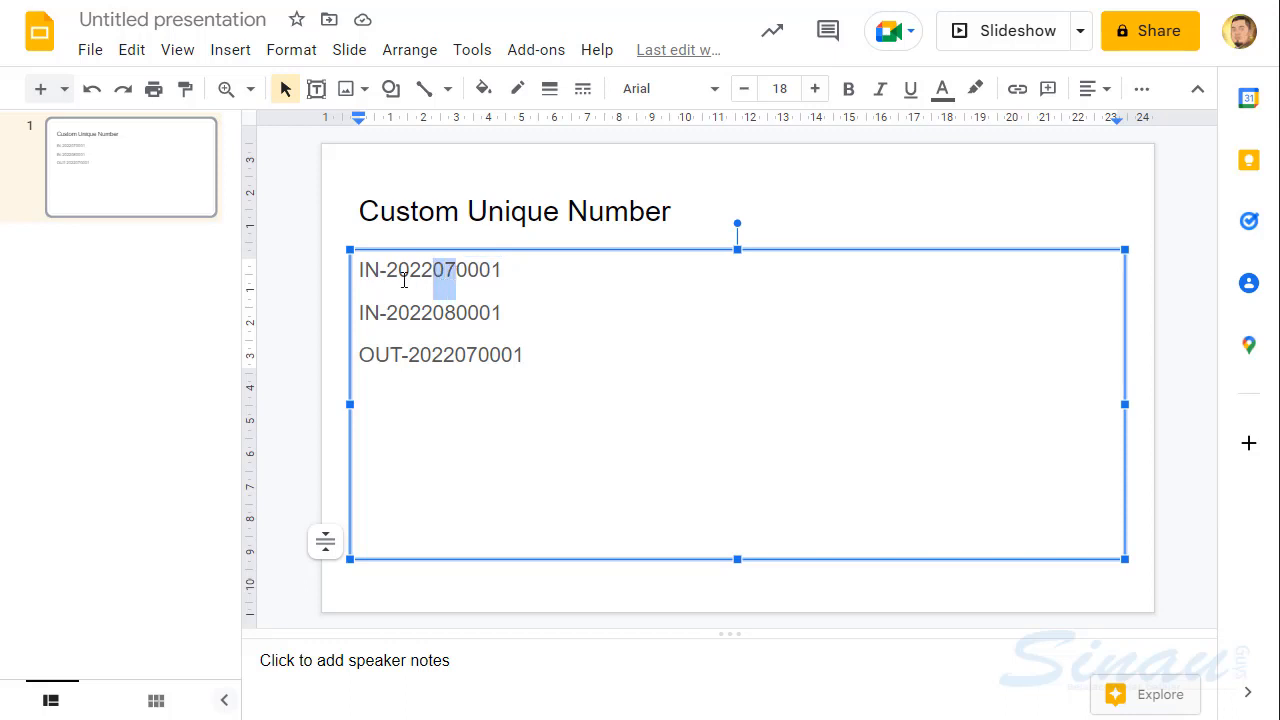
drag(361, 270, 380, 273)
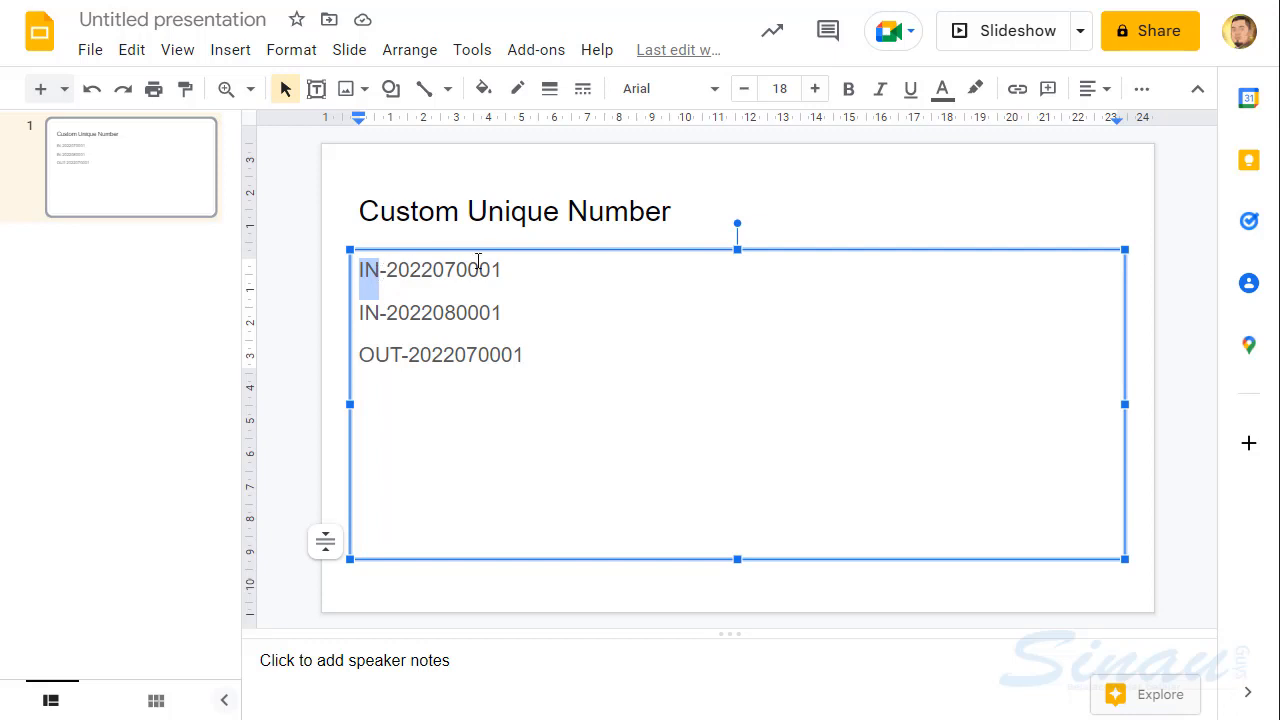
drag(457, 272, 501, 272)
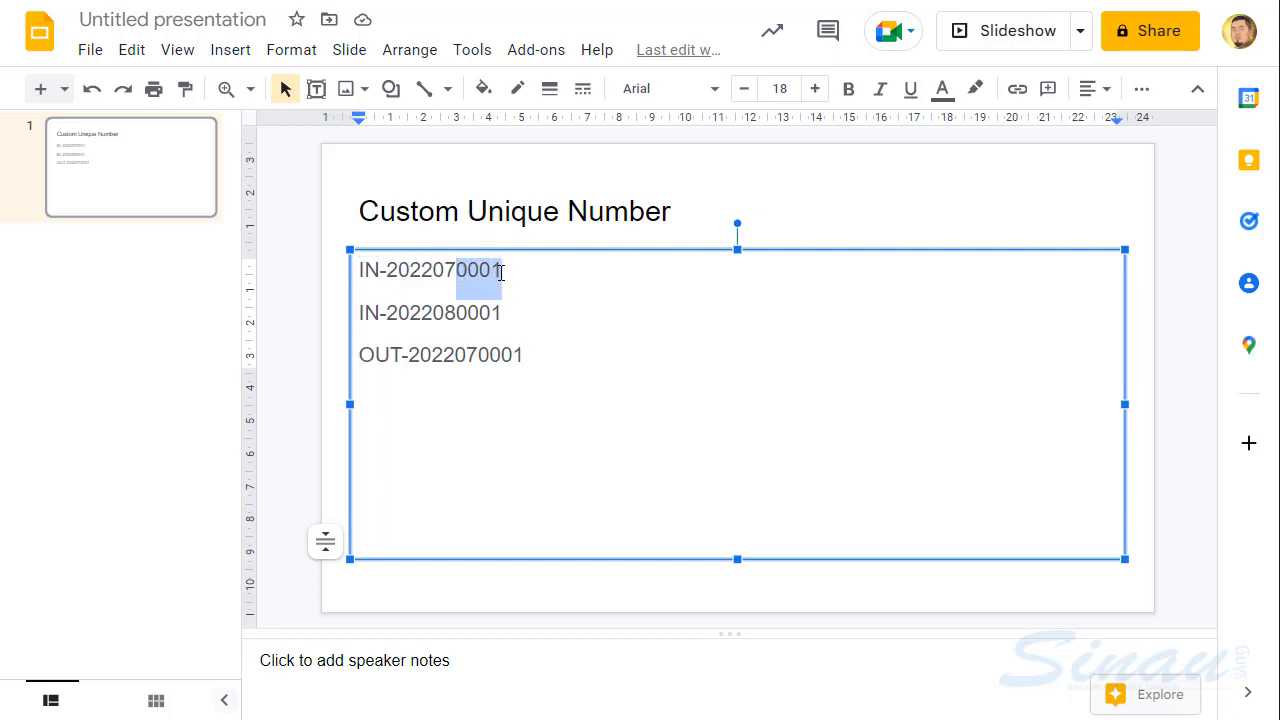
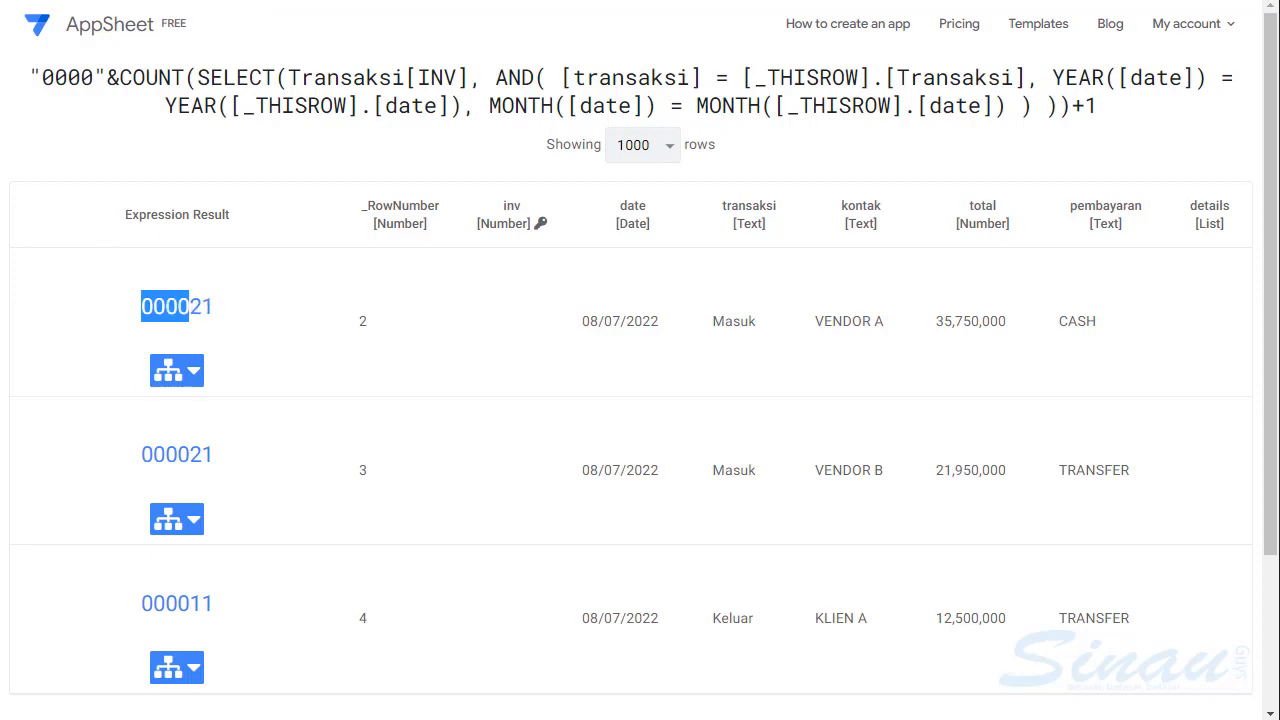
- Return to the inv initial value formula, enclose the COUNT(...)+1 part after "0000"& in parentheses, and test the expression
click(100, 1)
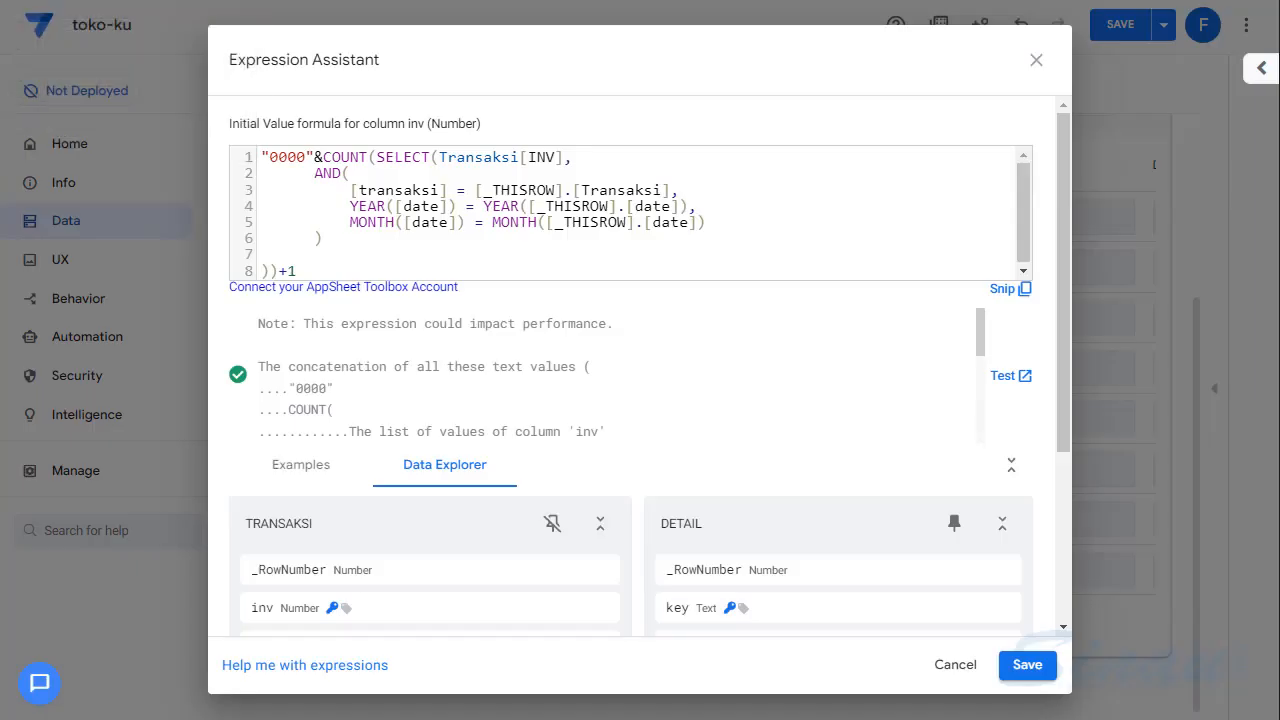
click(324, 157)
text(()
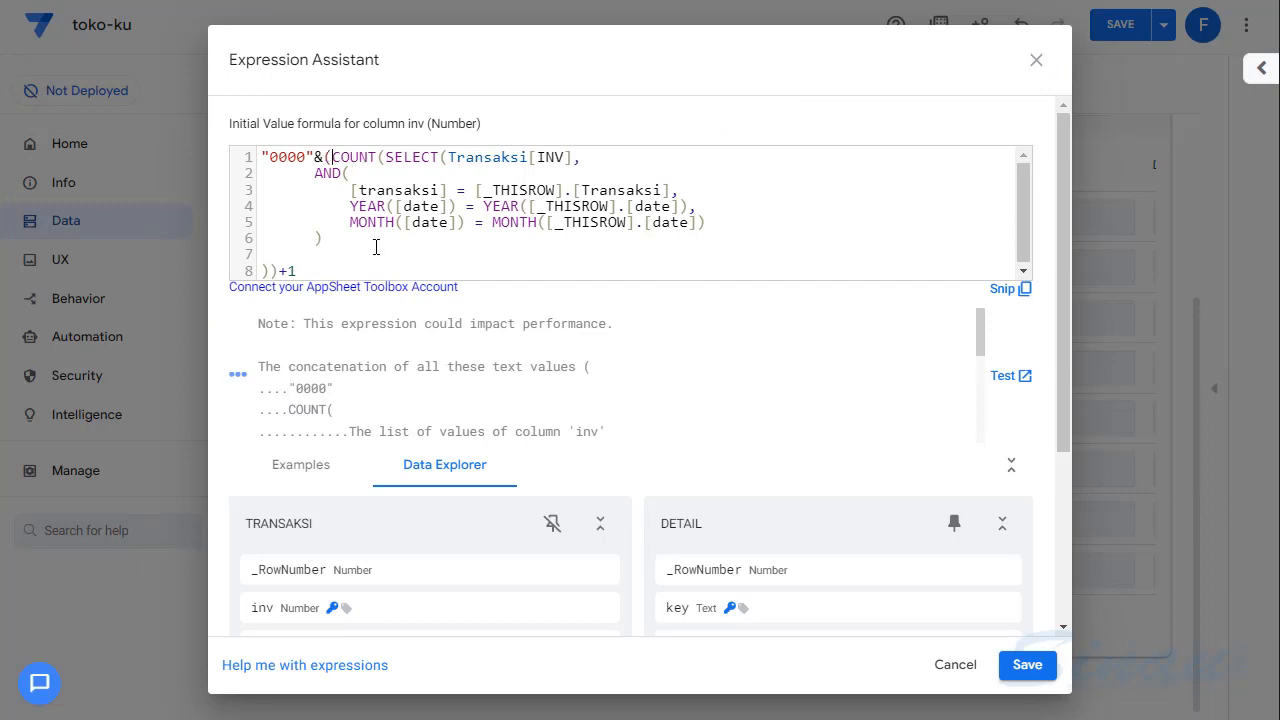
click(304, 270)
text())
click(1008, 378)
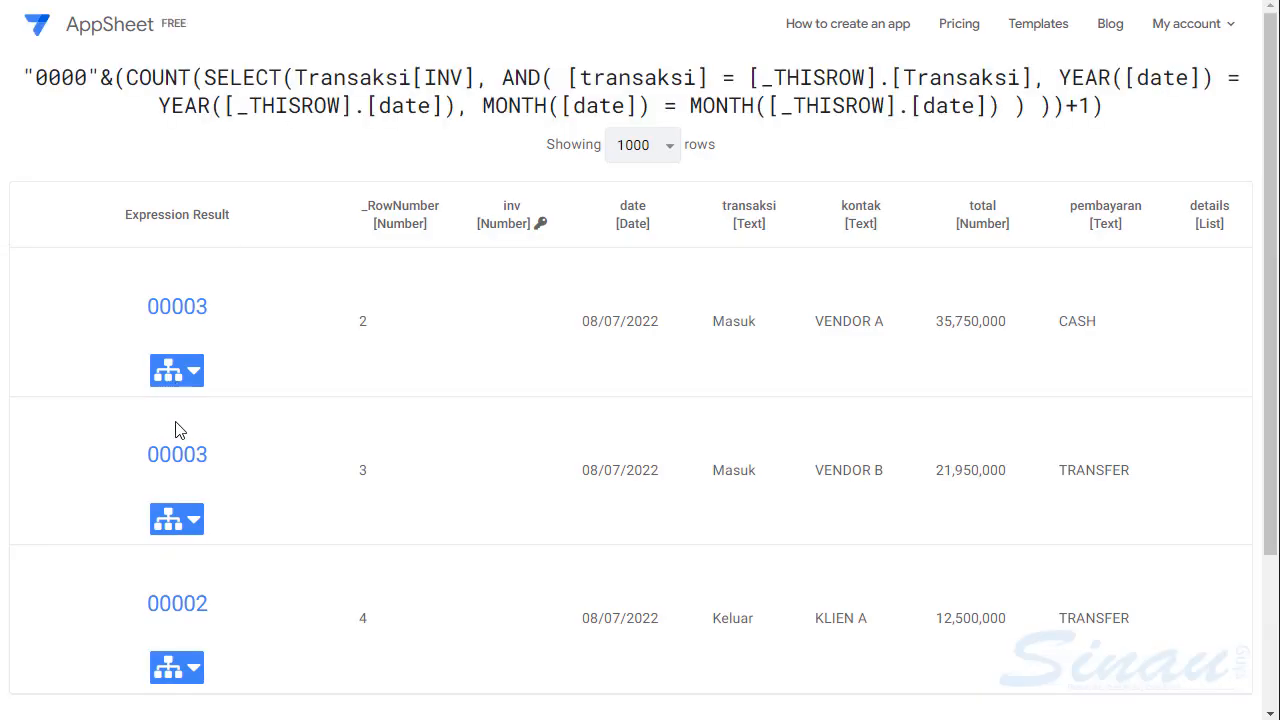
mouse_move(171, 304)
mouse_down()
mouse_move(150, 306)
mouse_move(195, 307)
mouse_up()
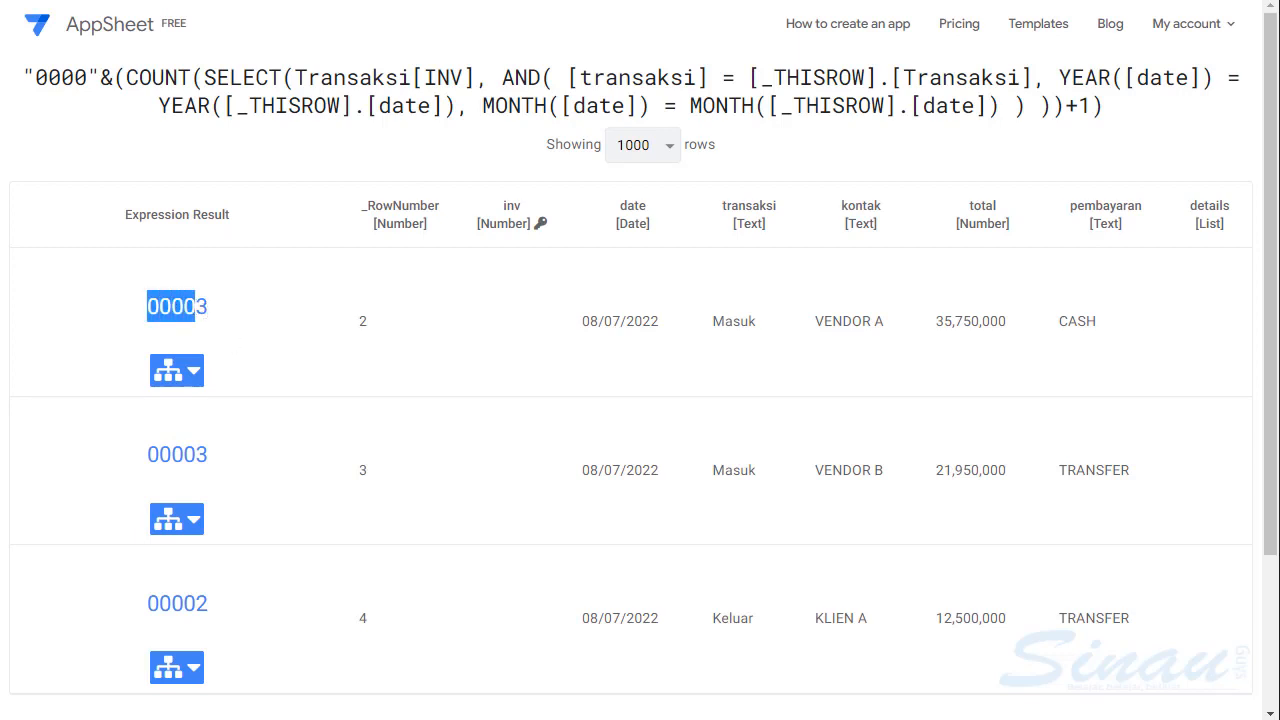
key(ctrl+w)
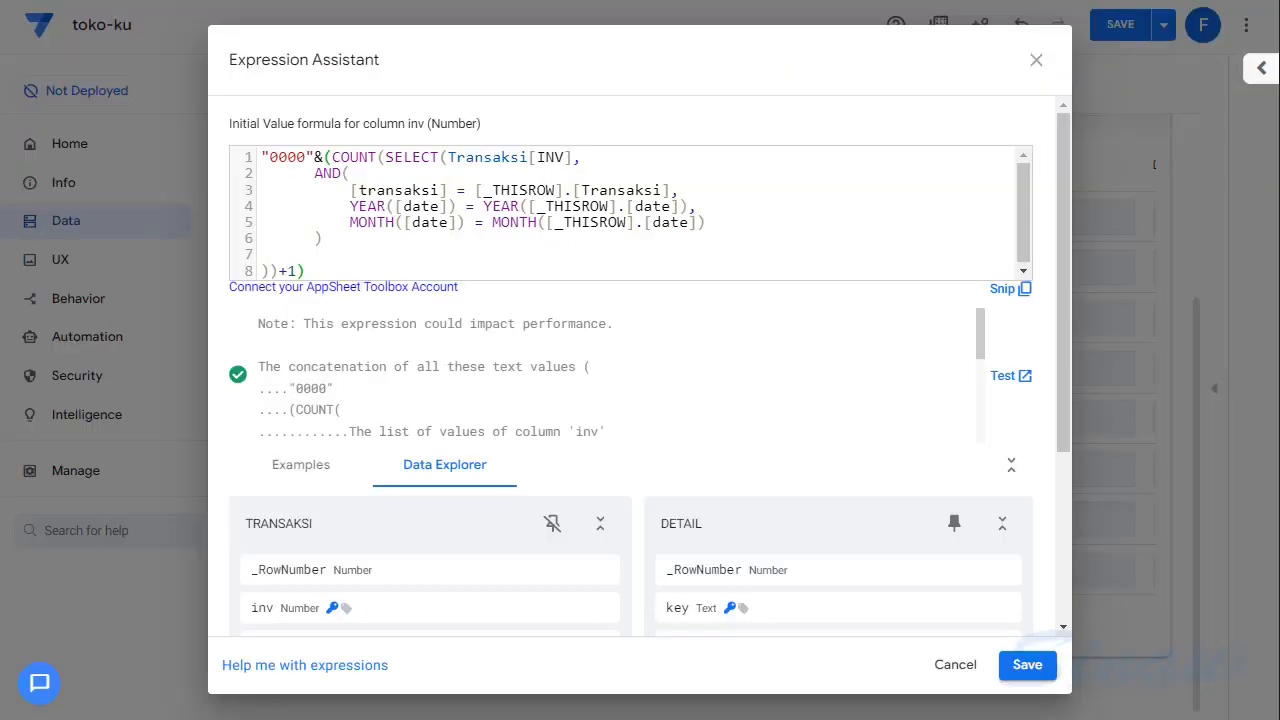
- Wrap the whole inv expression in RIGHT(...,4) to keep only the last four characters, and review its test results
click(263, 157)
text(RIGHT()
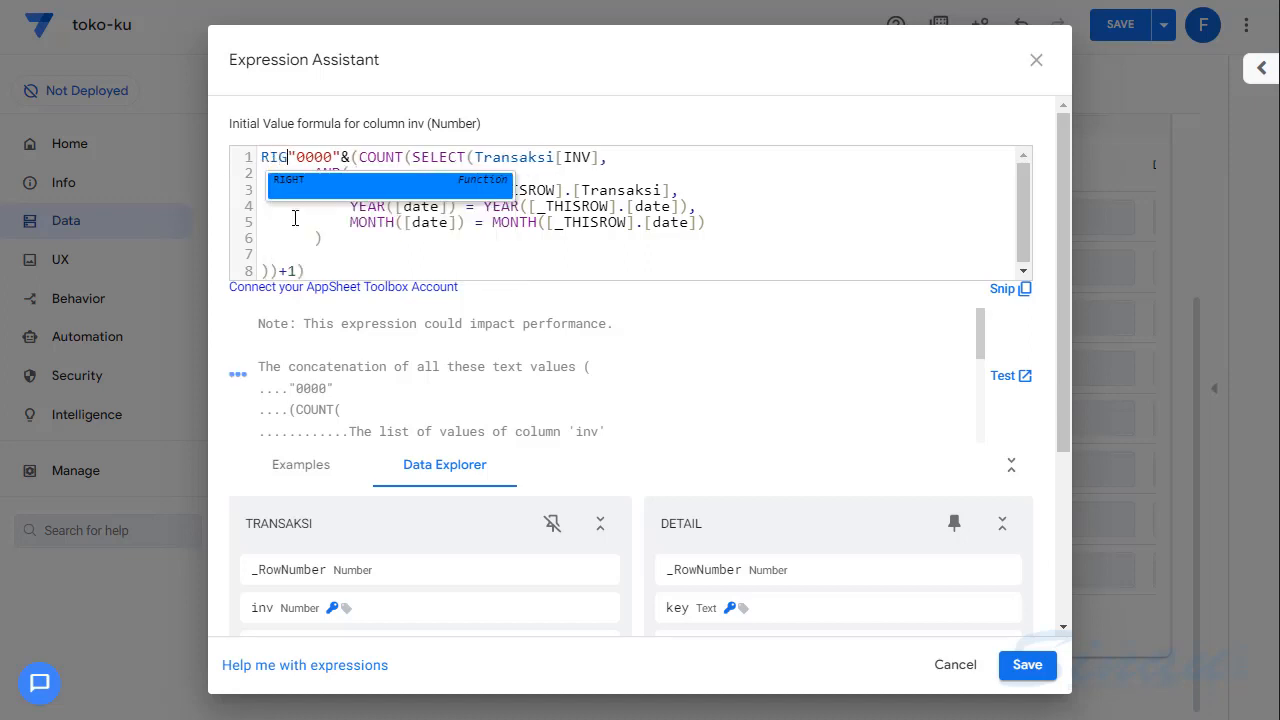
key(Delete)
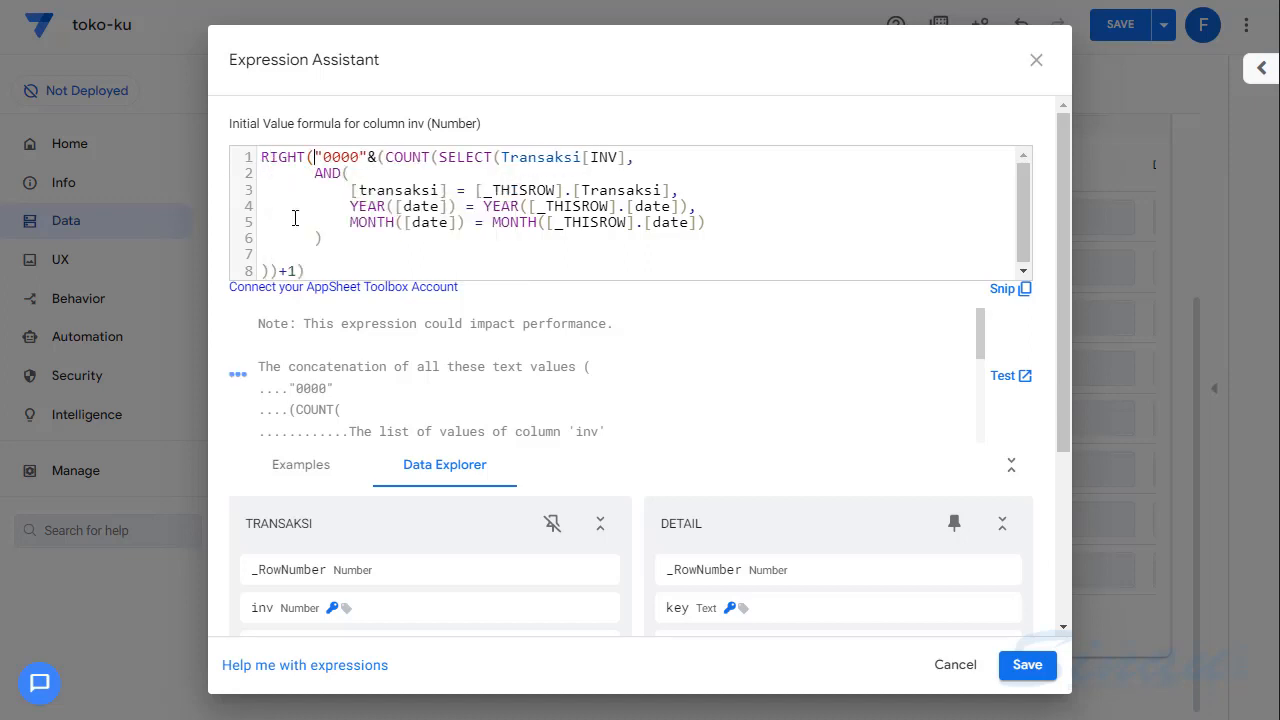
click(333, 266)
text(,4))
click(1008, 377)
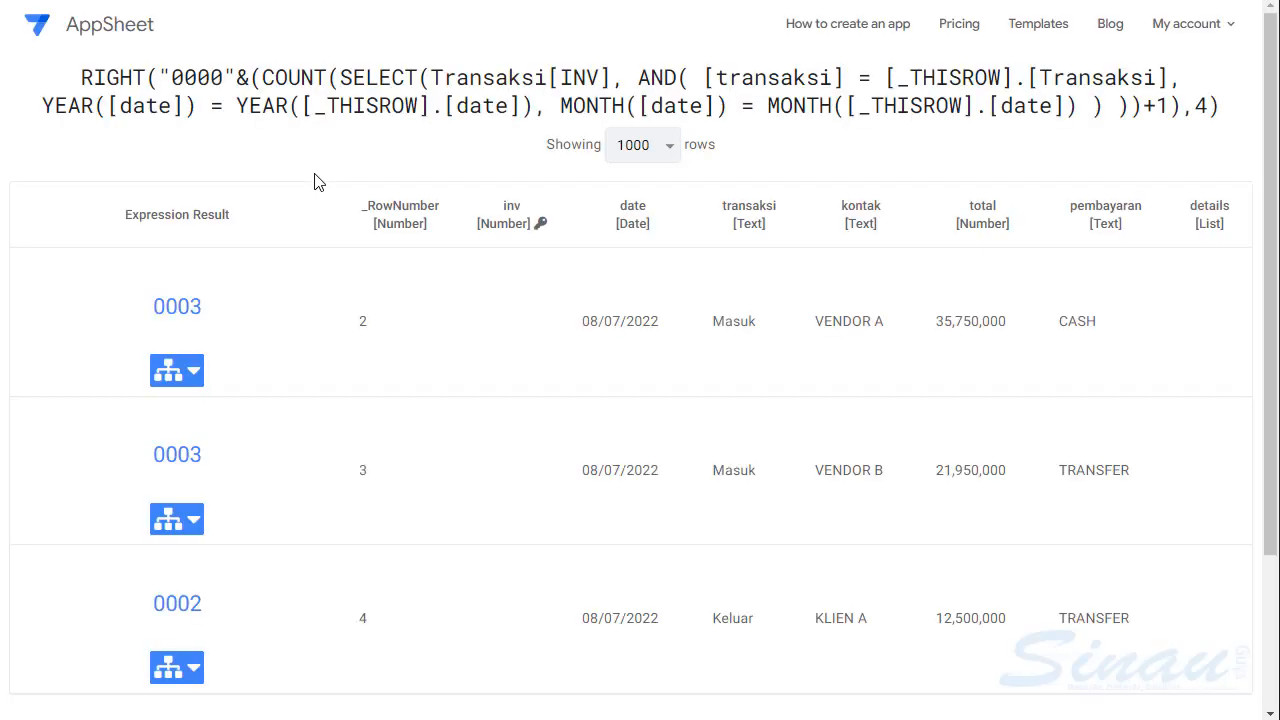
drag(155, 306, 190, 307)
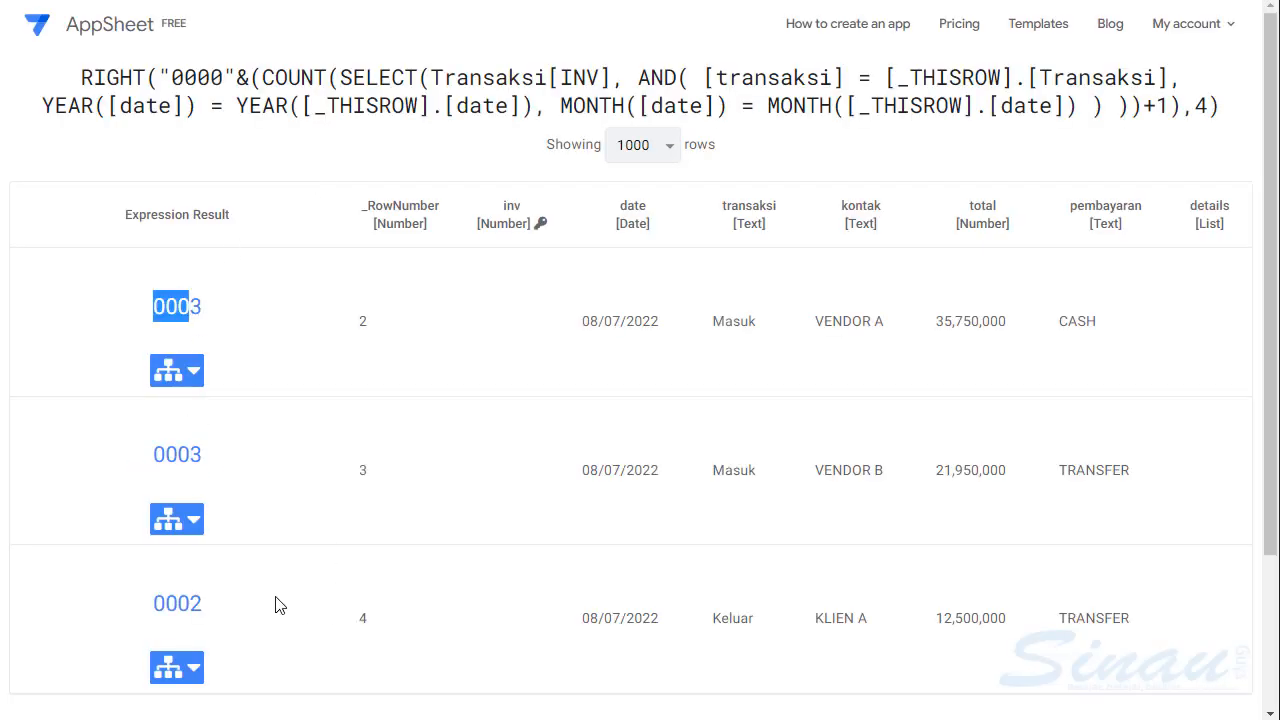
key(ctrl+w)
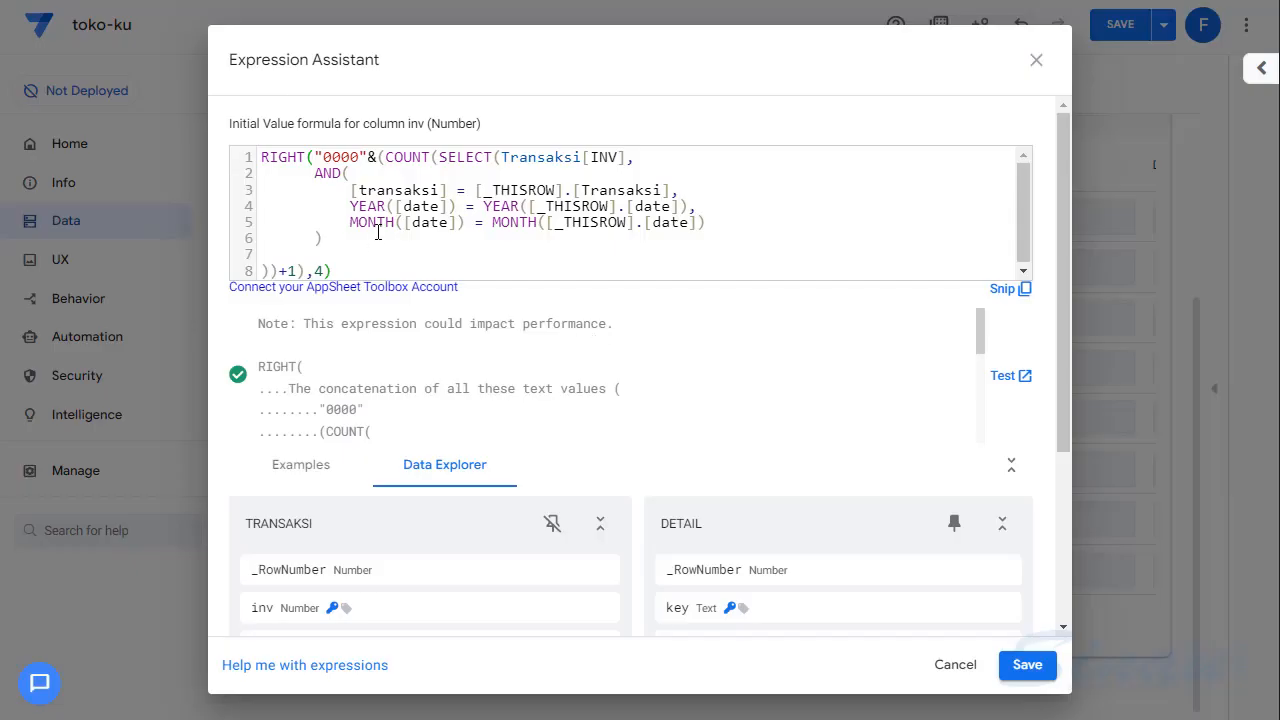
- Set the number added to the count to 150, and check the four-digit padding in the test results
click(289, 271)
text(50)
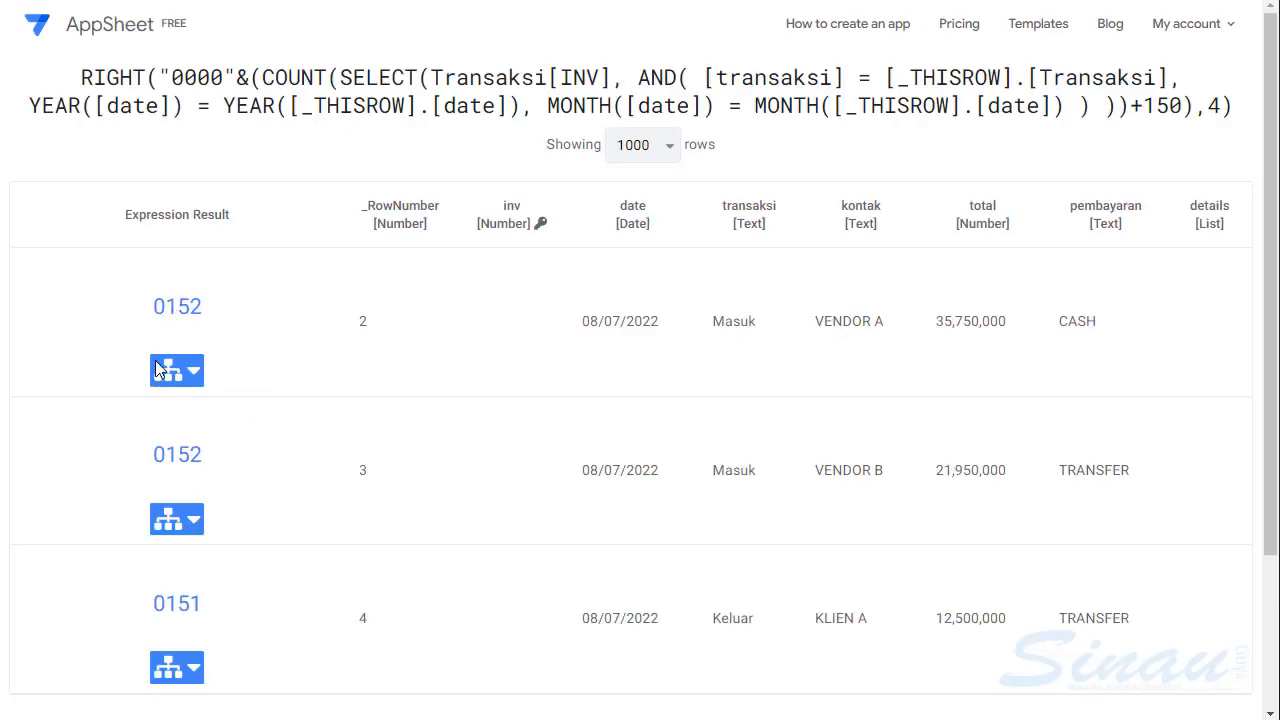
drag(153, 604, 206, 612)
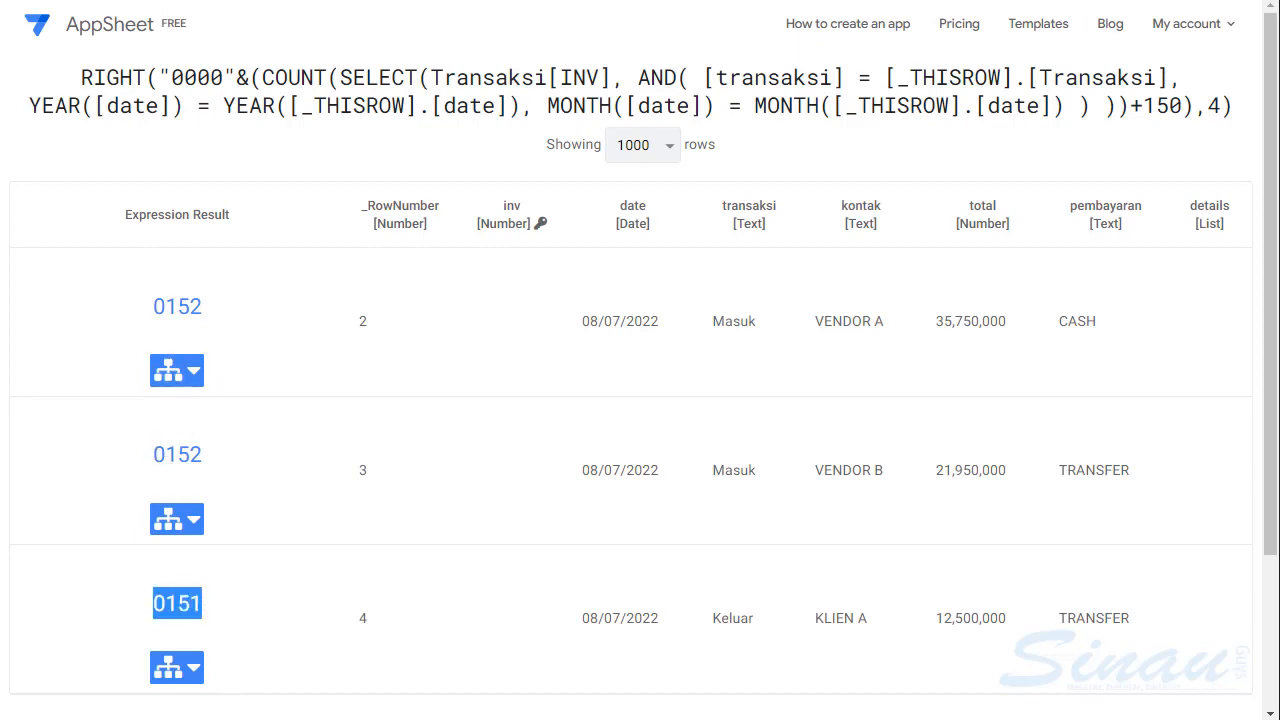
key(ctrl+shift+Tab)
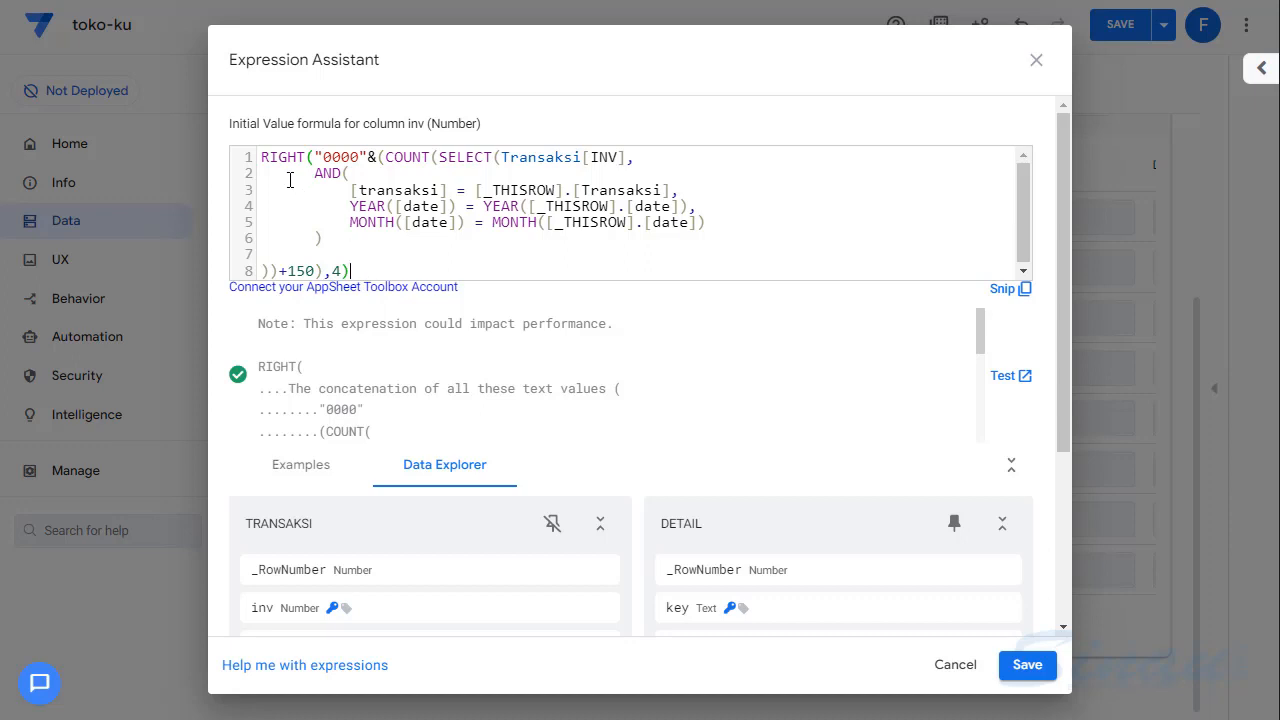
- Add a new line above the RIGHT expression and start an IF function with the condition [transaksi]="MASUK"
click(261, 156)
key(Return)
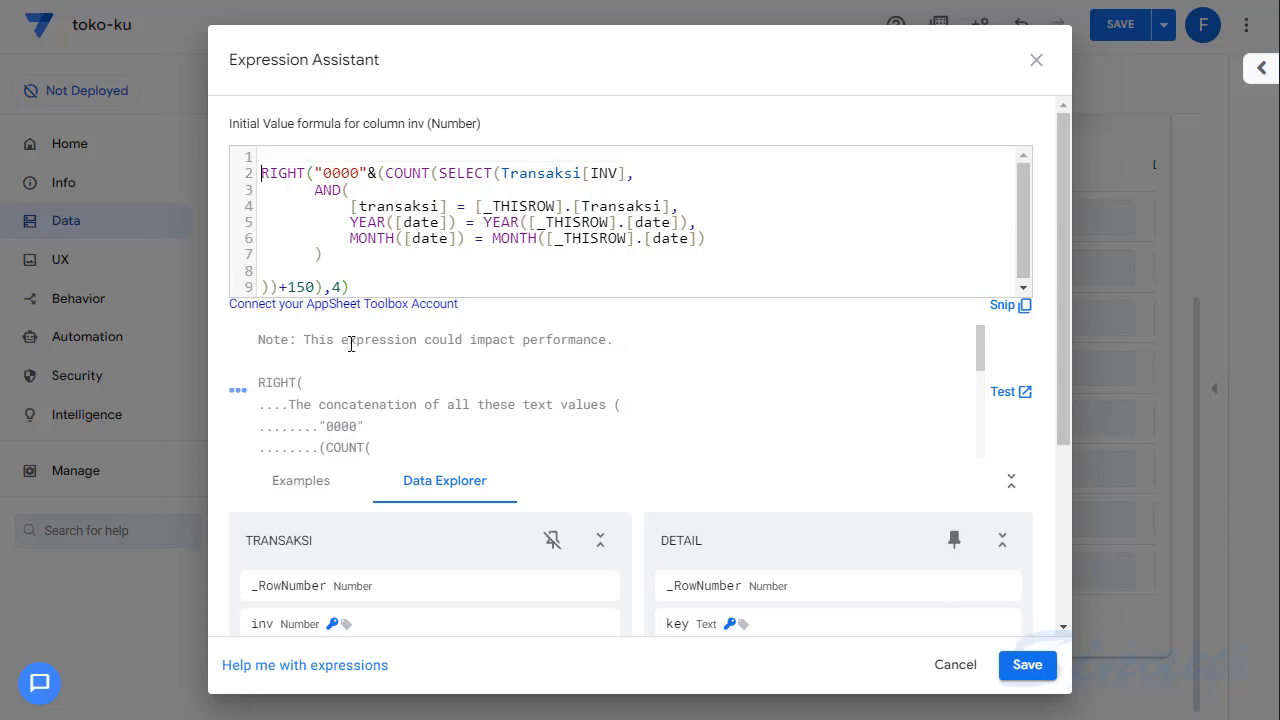
key(Up)
text(IF)
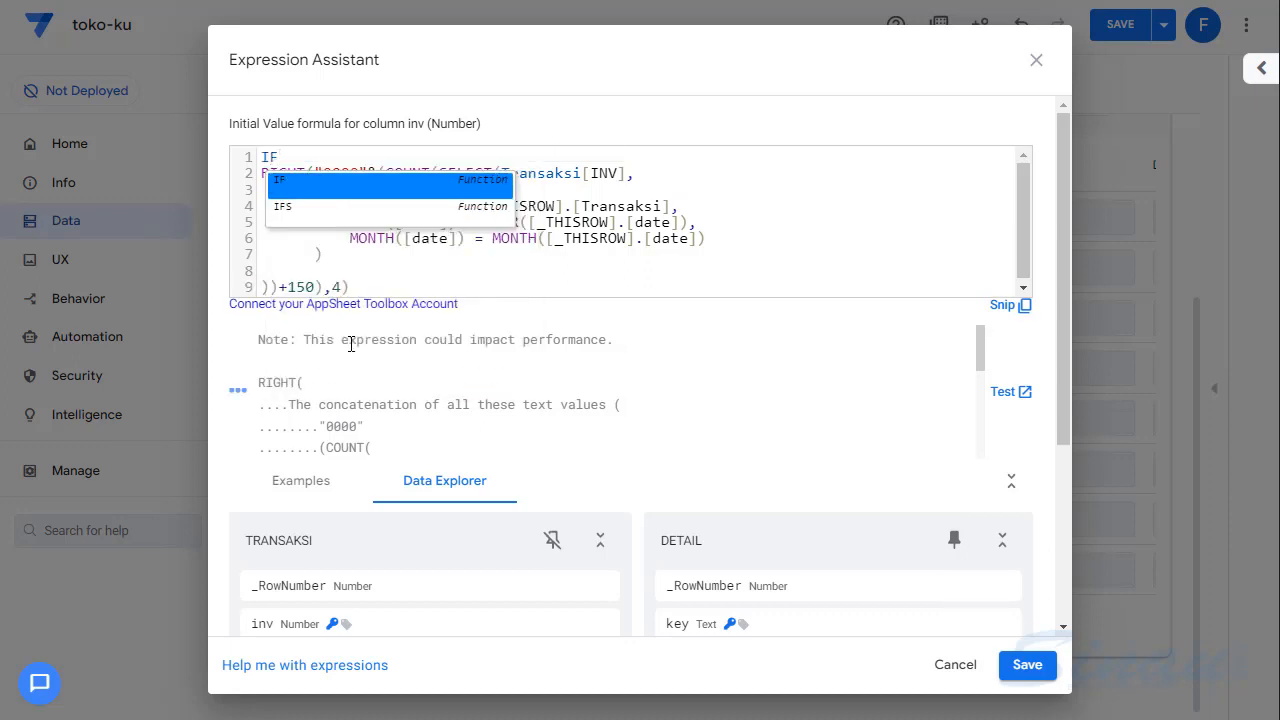
text(()
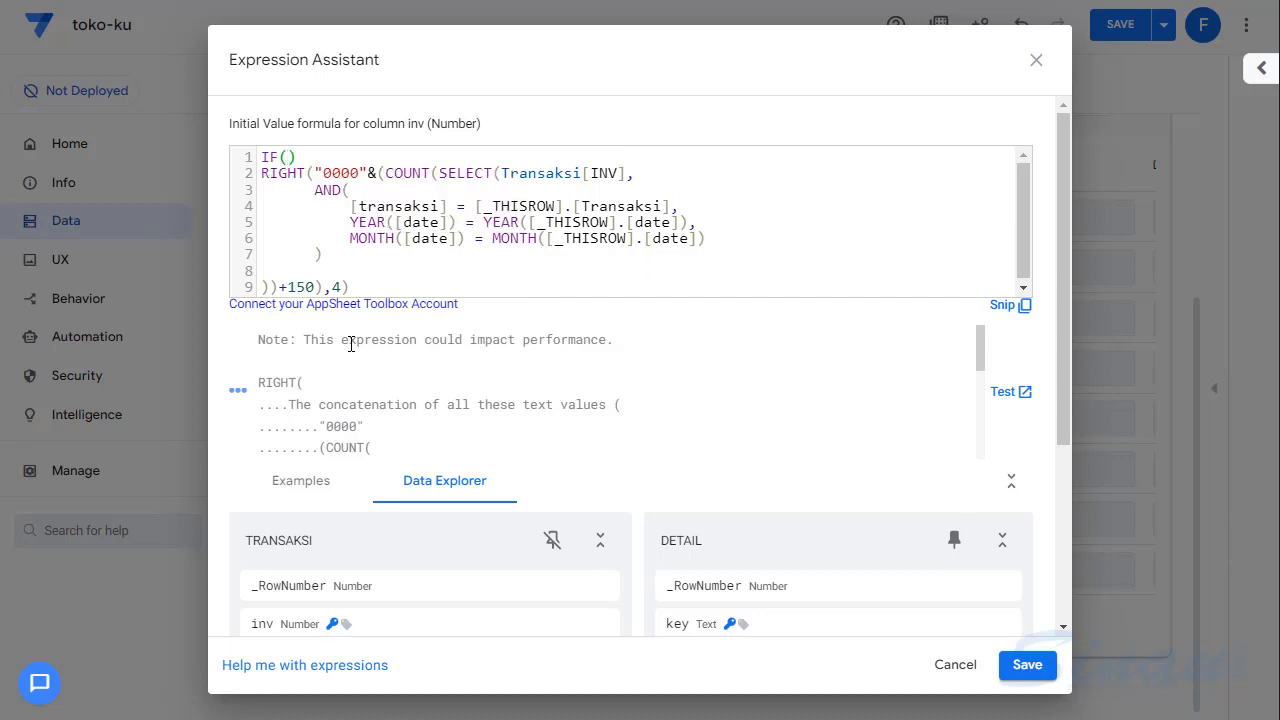
text([transaksi]="MASUK)
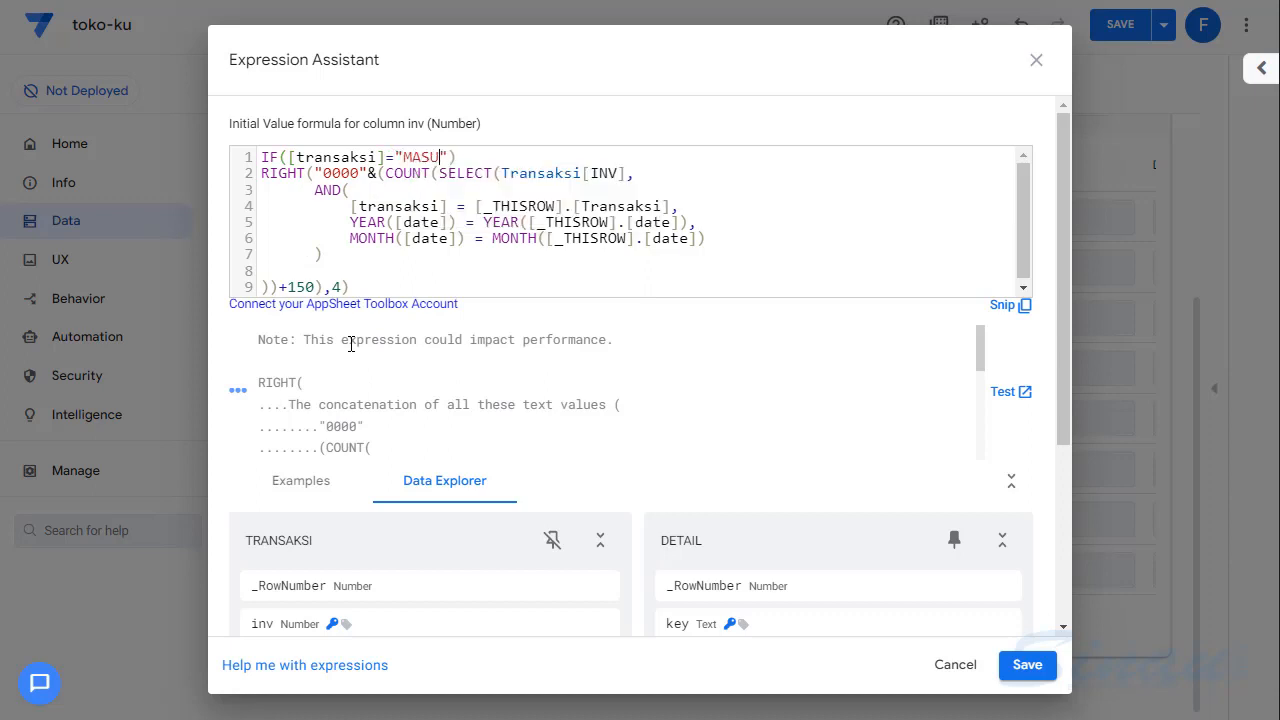
text(")
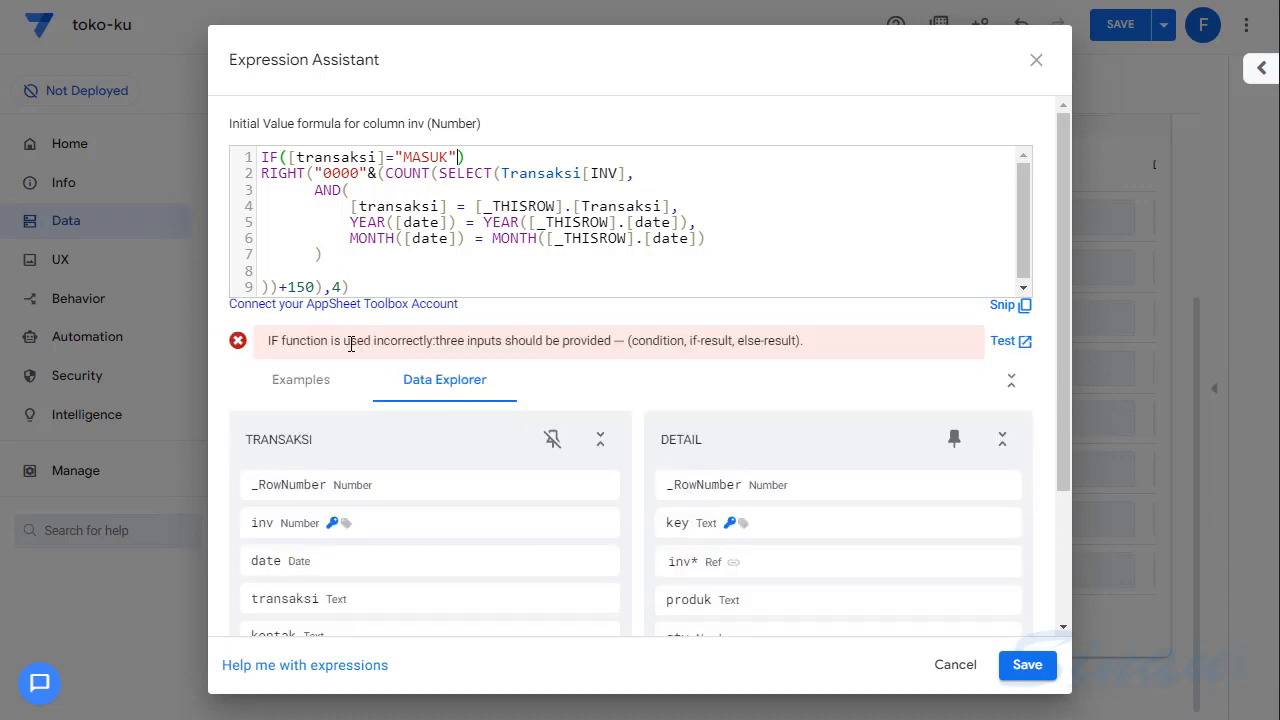
- Complete the IF function with the results "IN-" and "OUT-", join it to the RIGHT expression with &, and test the formula
text(,"IN)
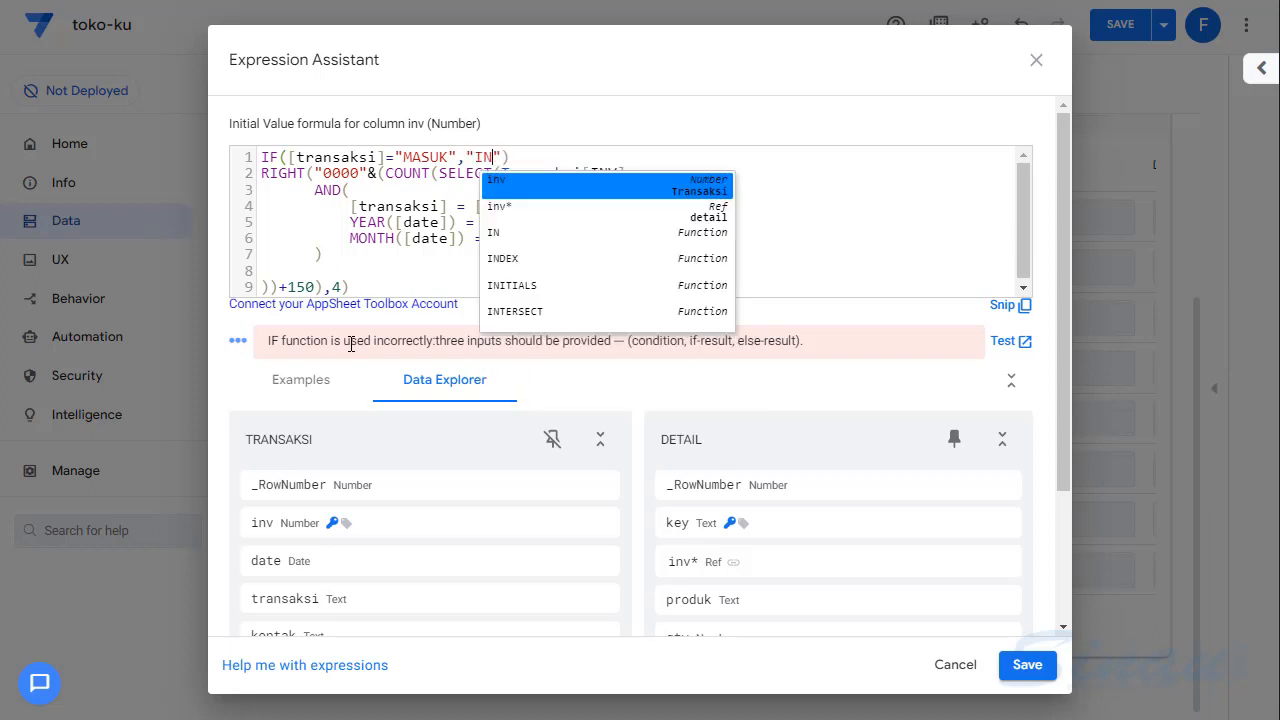
text(-")
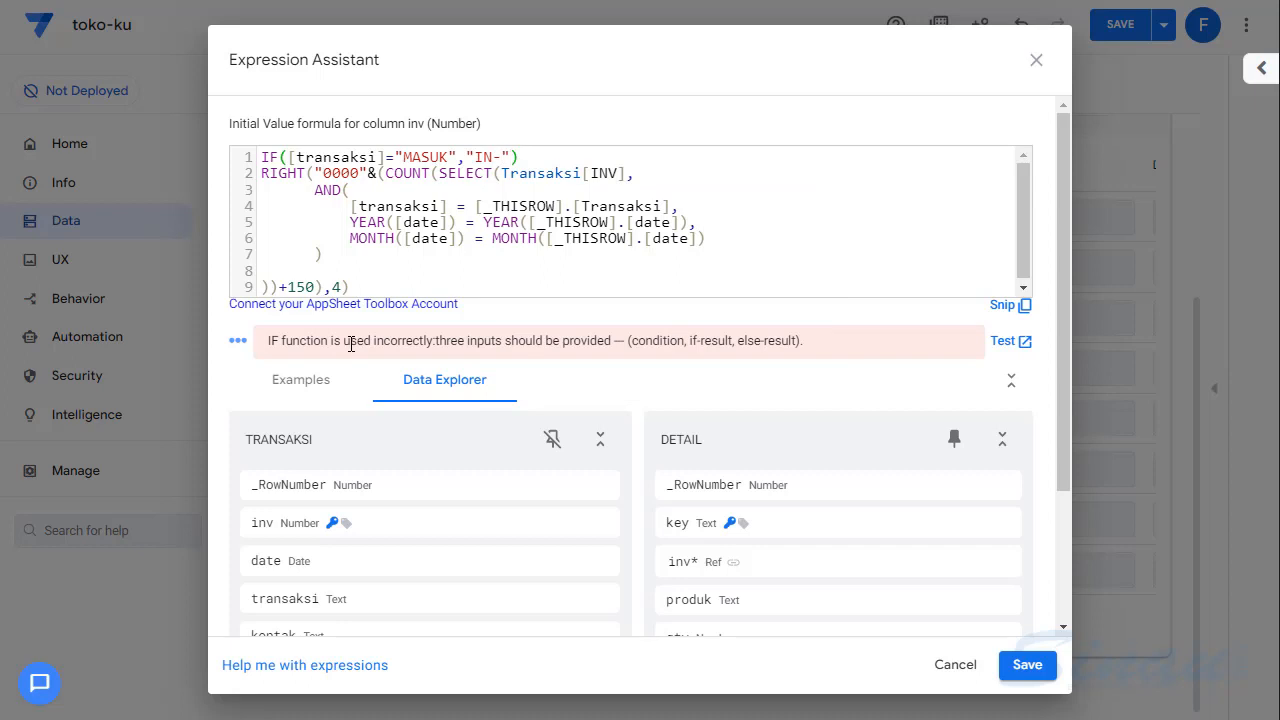
text(,"OUT-)
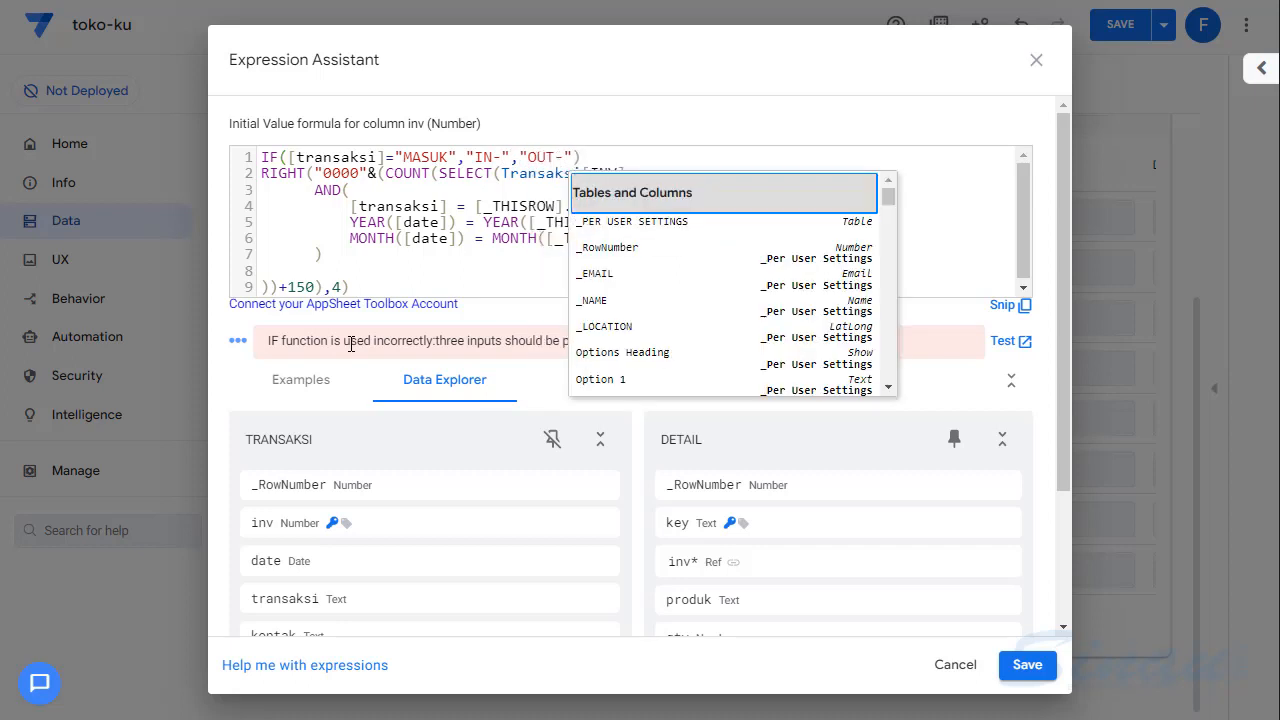
click(606, 156)
text(&)
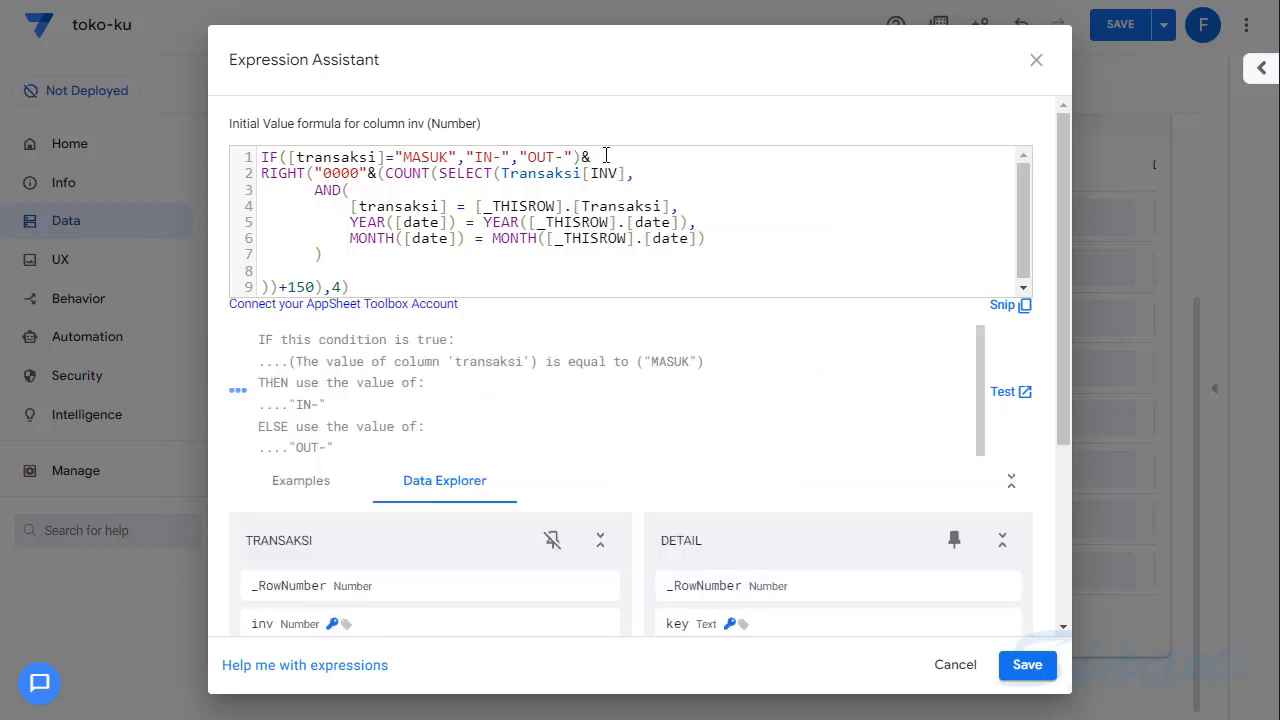
click(1003, 393)
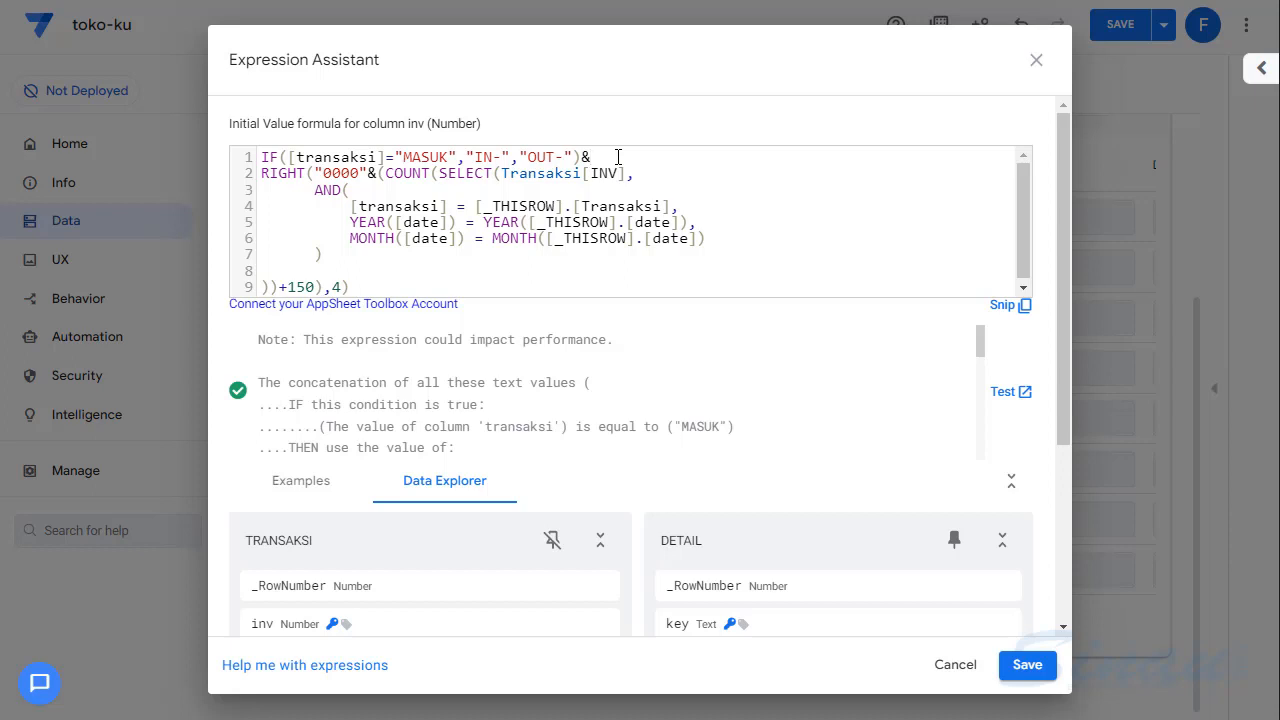
- Append YEAR([_THISROW].[date])& after the IF prefix in the formula's first line
text(YEAR([_TH)
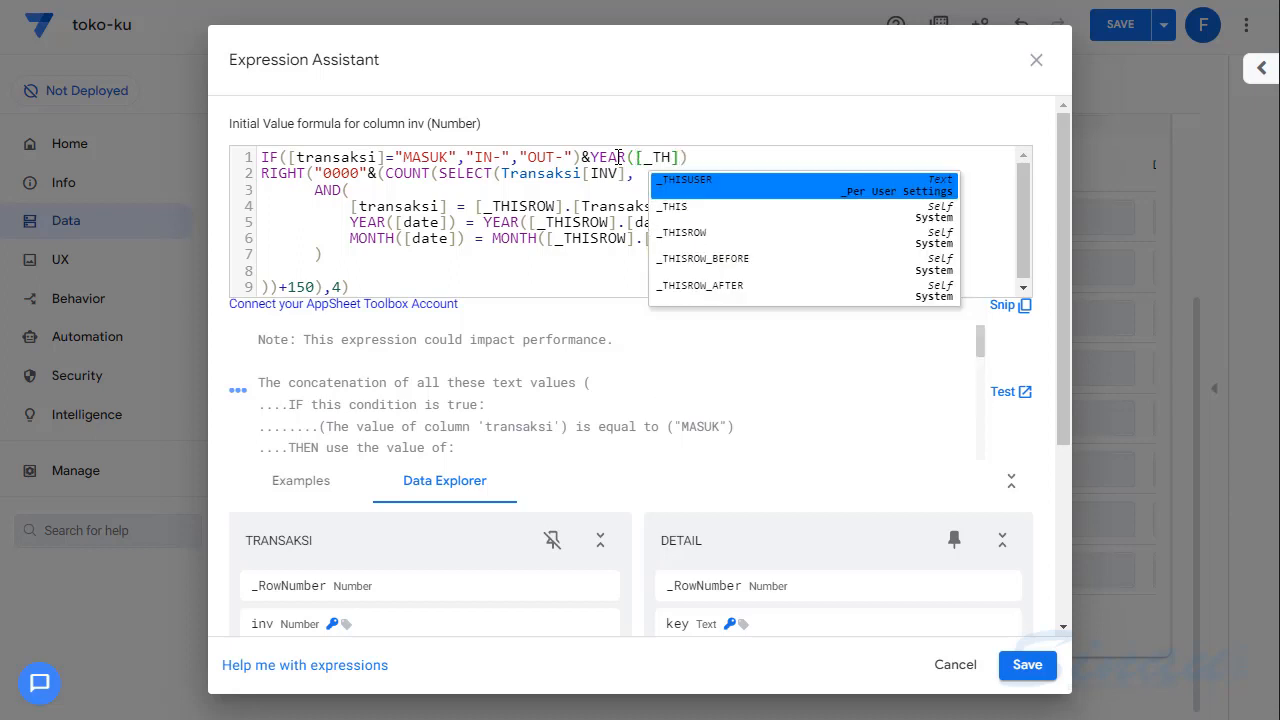
key(Down)
key(Down)
key(Up)
key(Return)
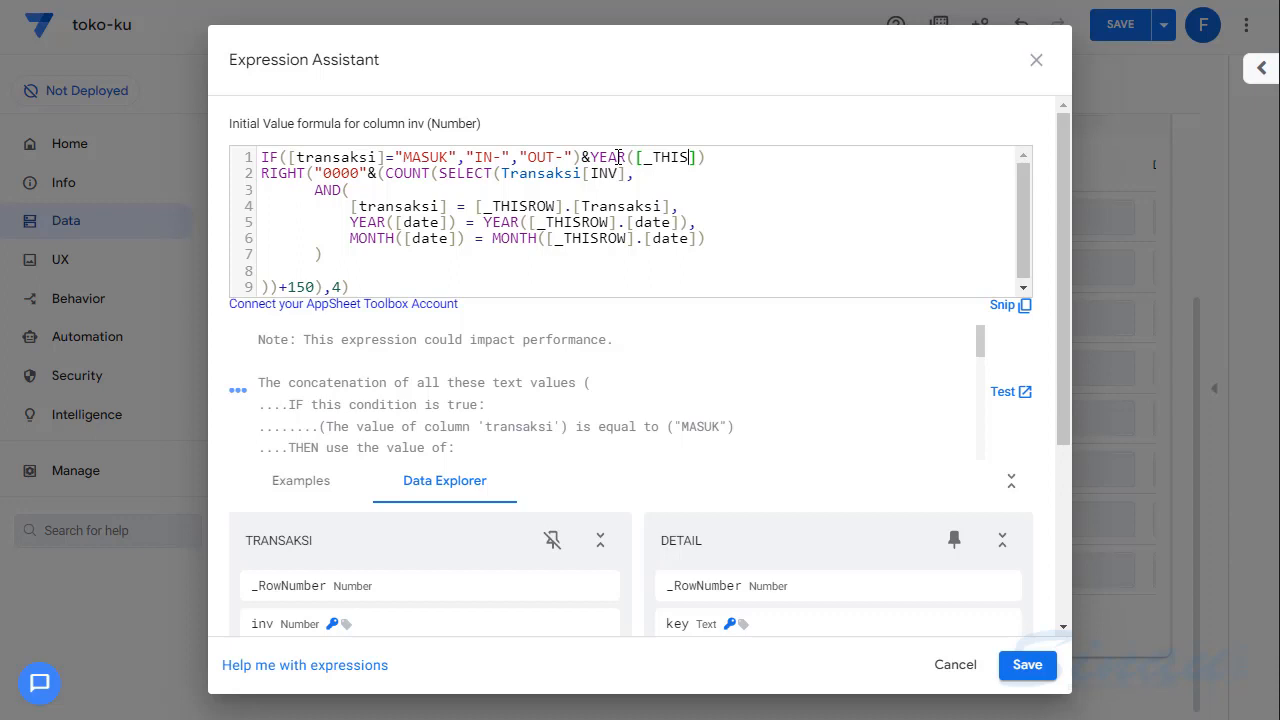
key(BackSpace)
text(S)
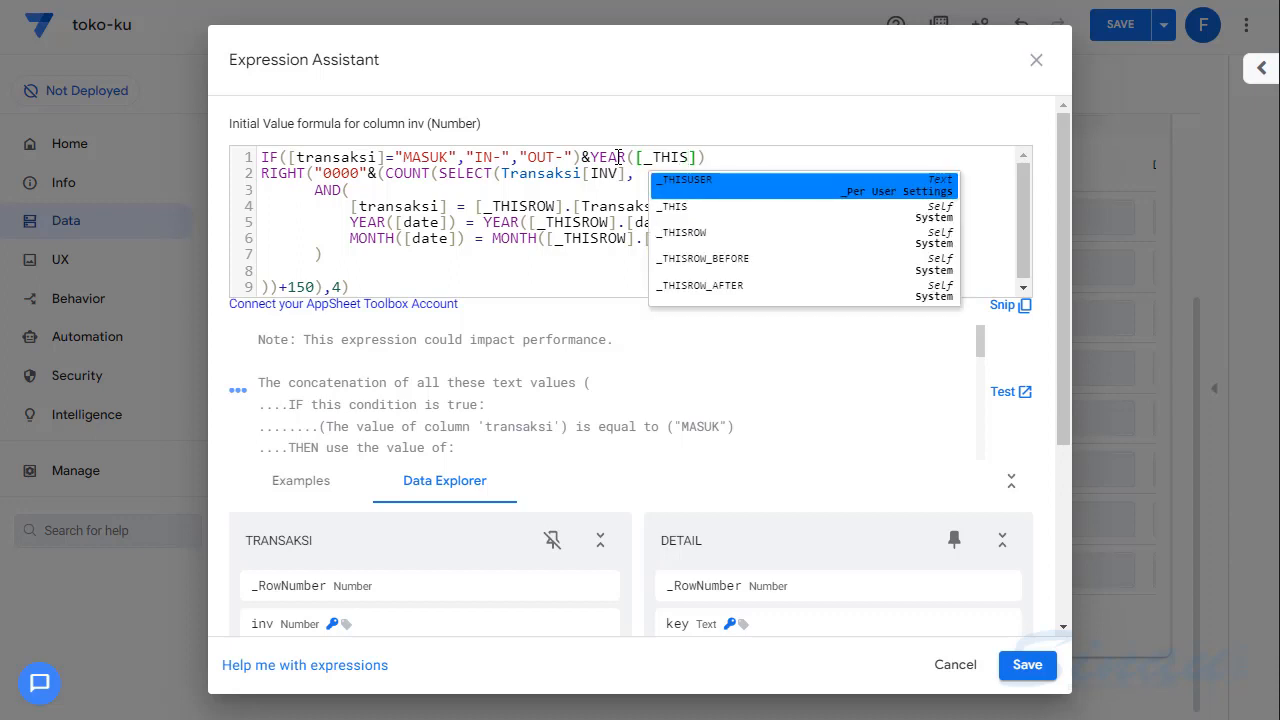
key(Down)
key(Down)
key(Return)
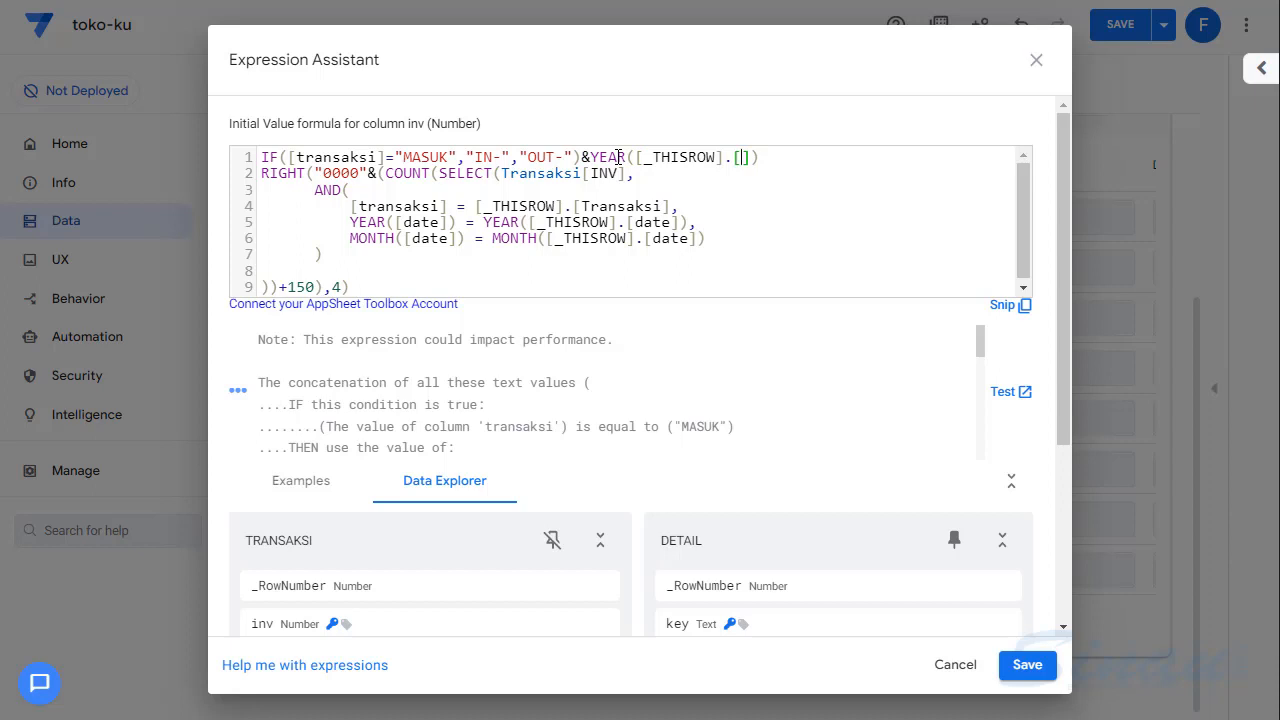
text(DA)
key(Return)
text()&)
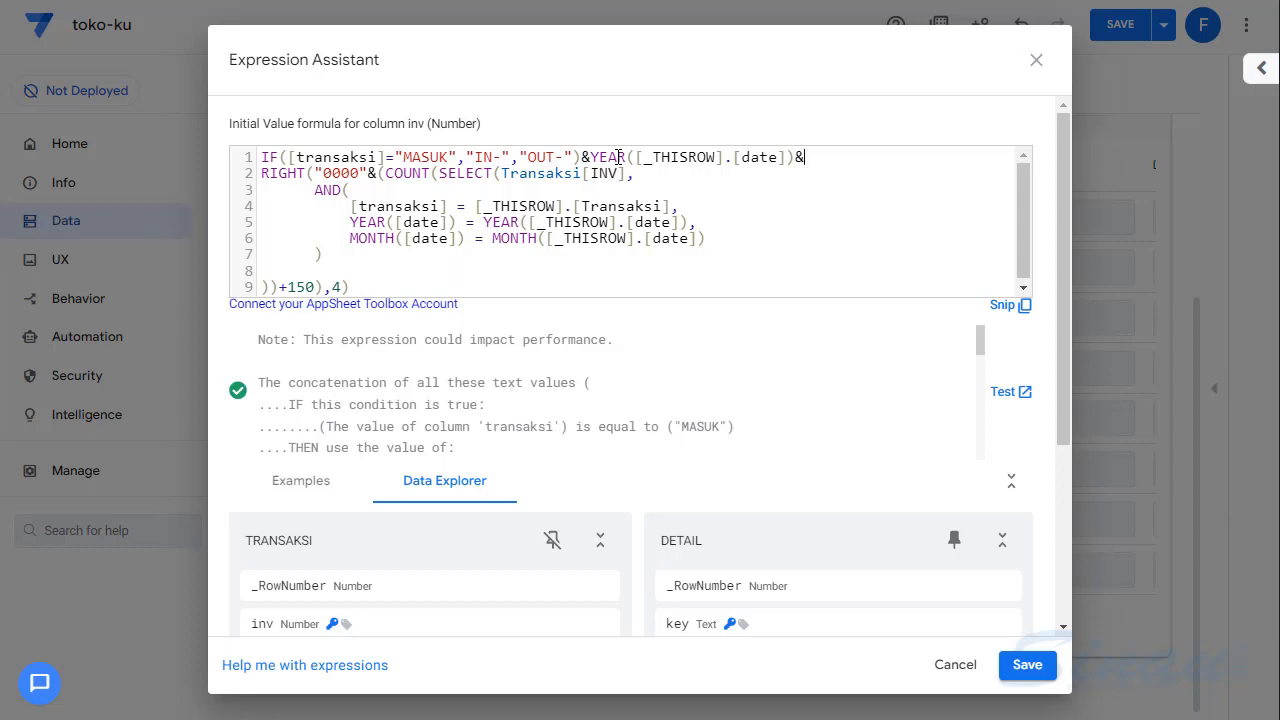
- Append TEXT([_THISROW].[date],"MM")& after the YEAR part, and examine the prefix, year, month and sequence parts in the test results
text(TE)
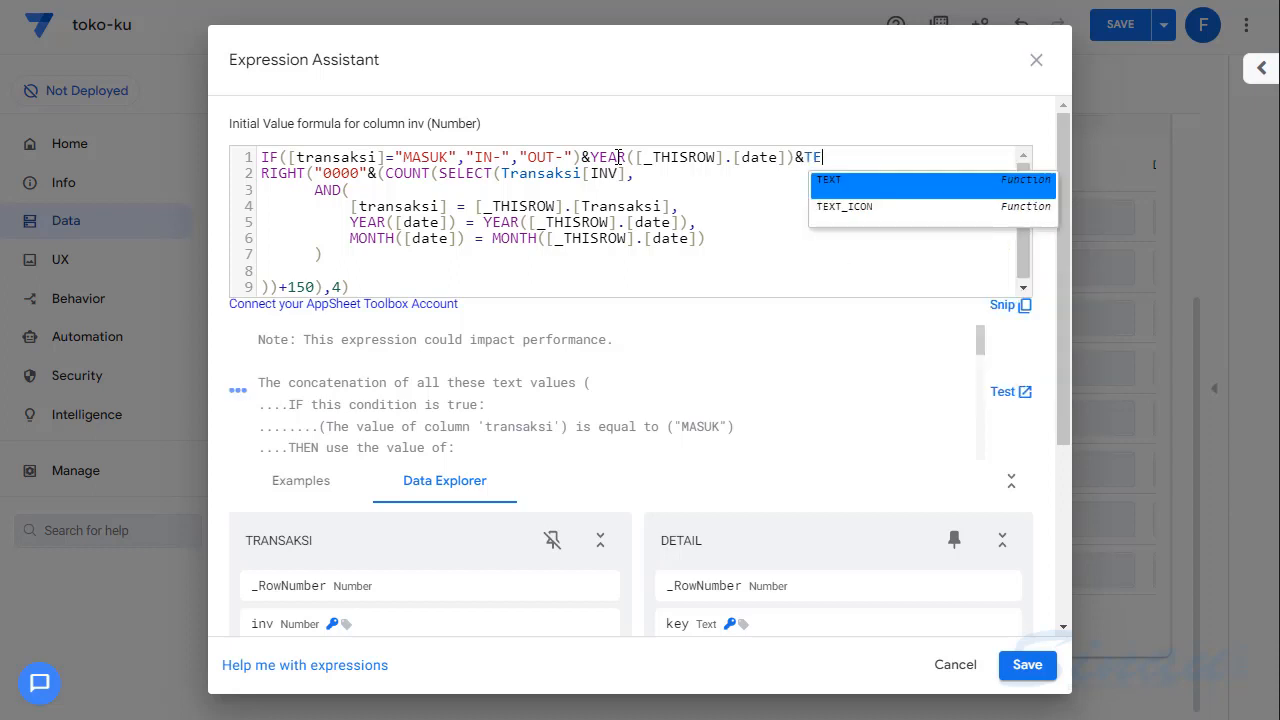
key(Return)
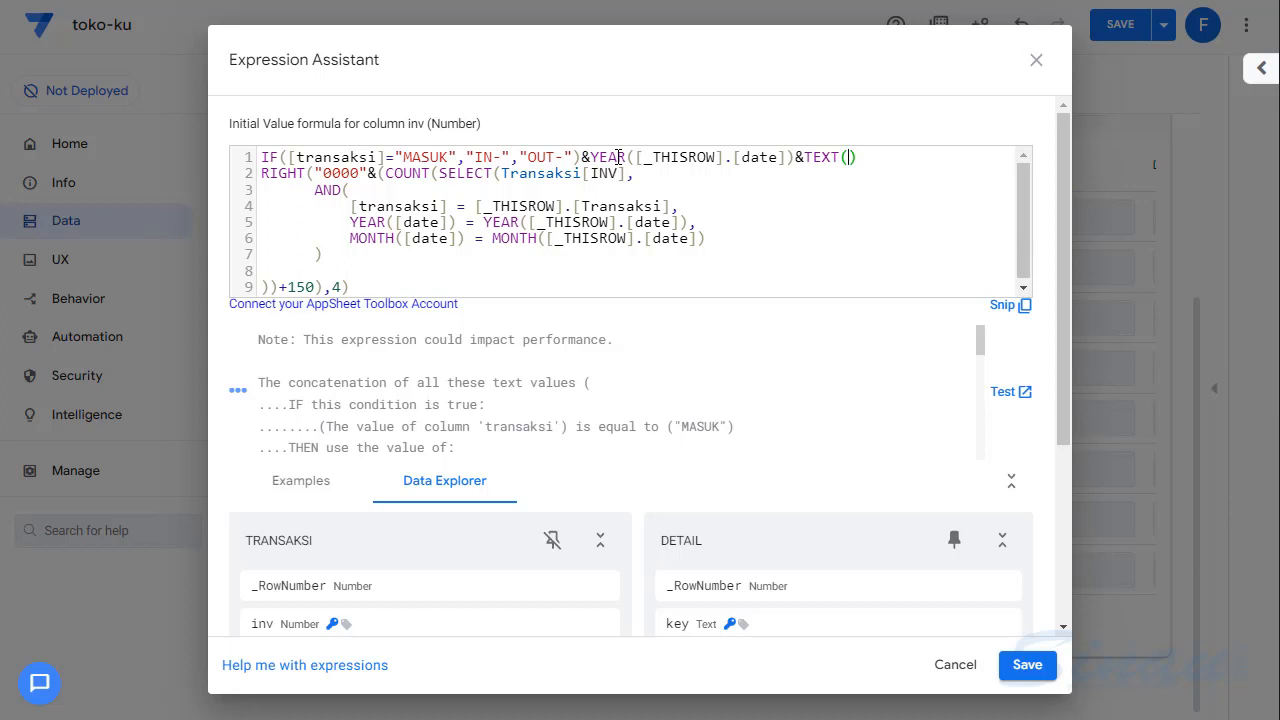
text([)
key(Escape)
text(_TH)
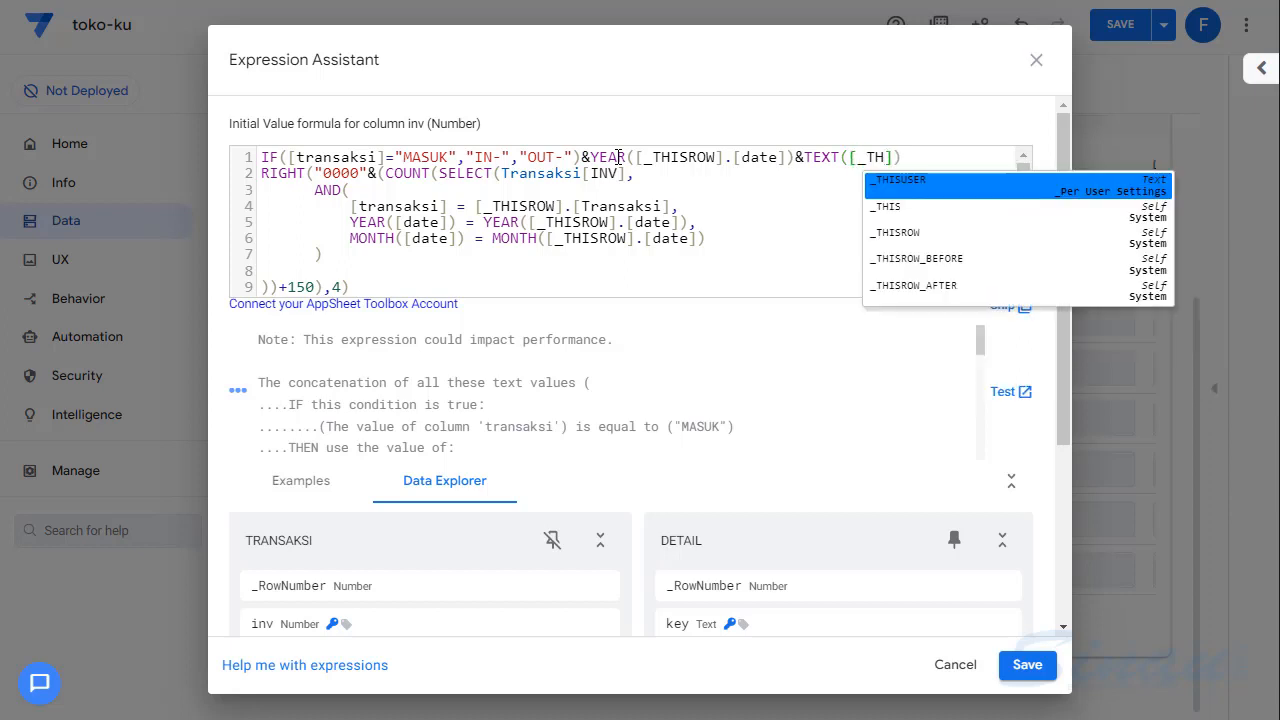
key(Down)
key(Down)
key(Return)
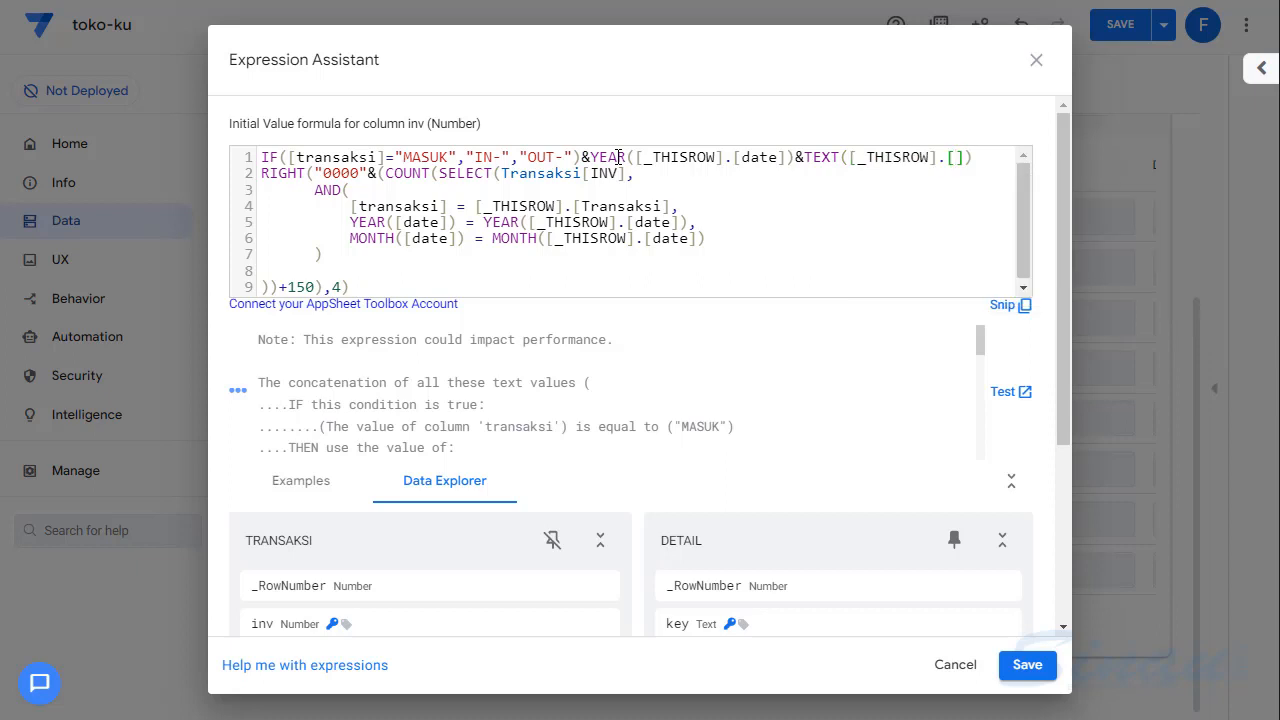
text(D)
key(Return)
text(,)
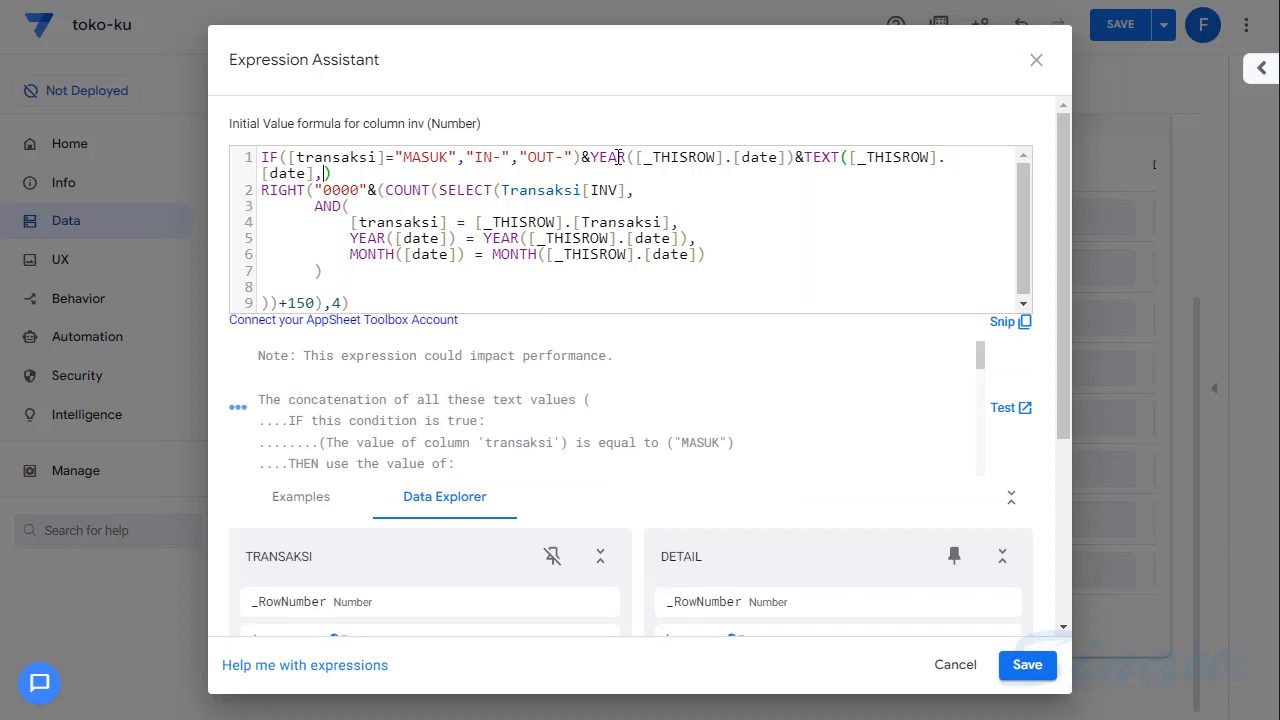
text("MM)
click(398, 174)
text(&)
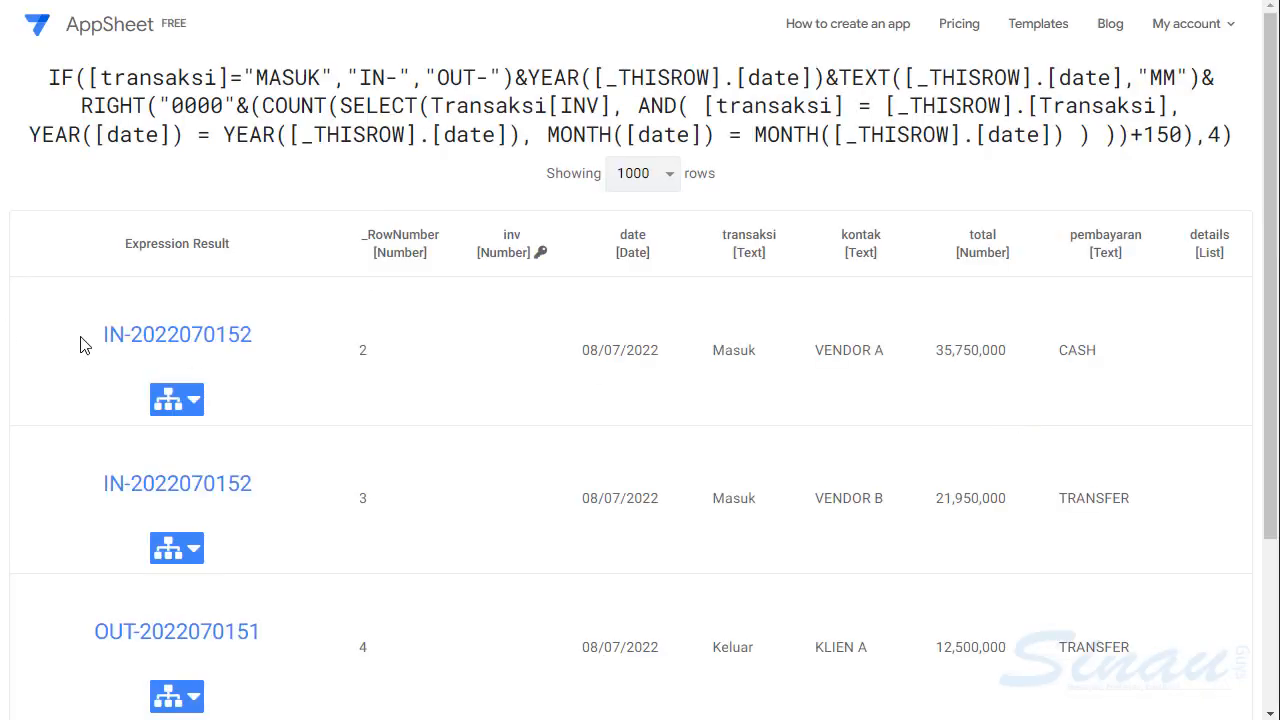
drag(117, 335, 254, 337)
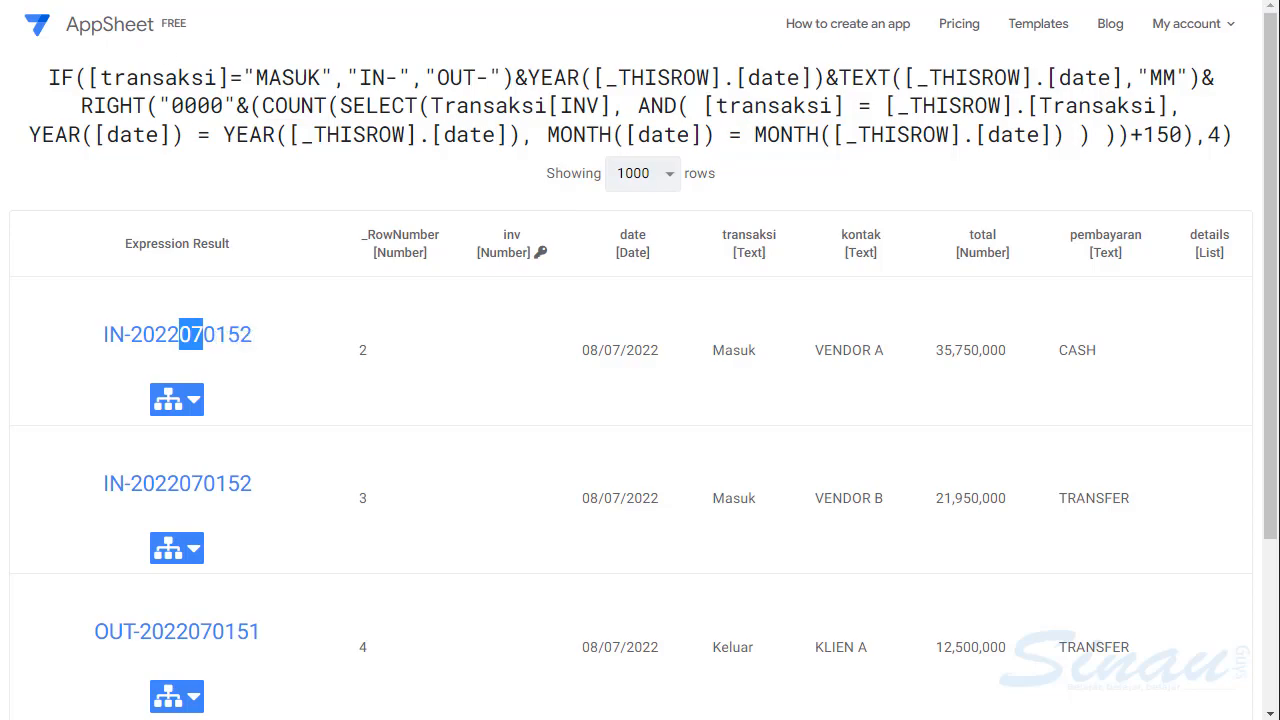
- Set the number added to the count to 1 in the formula's last line and test the formula
key(ctrl+w)
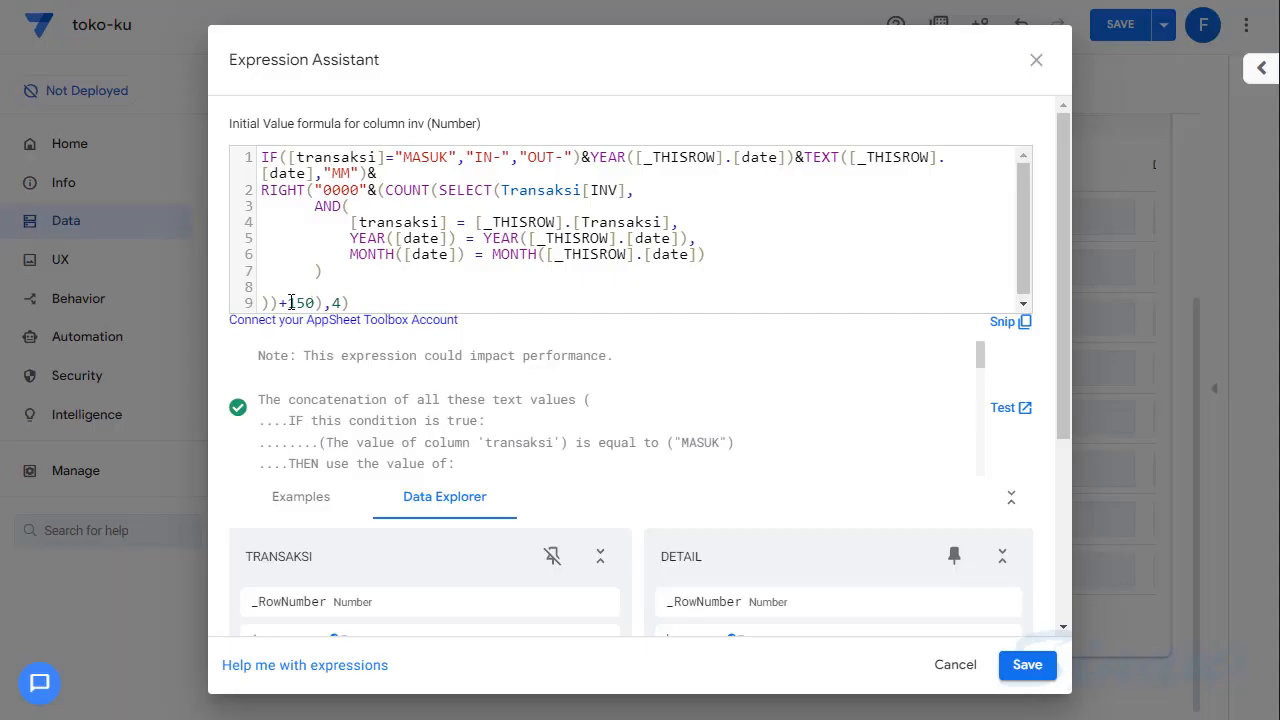
key(BackSpace)
key(BackSpace)
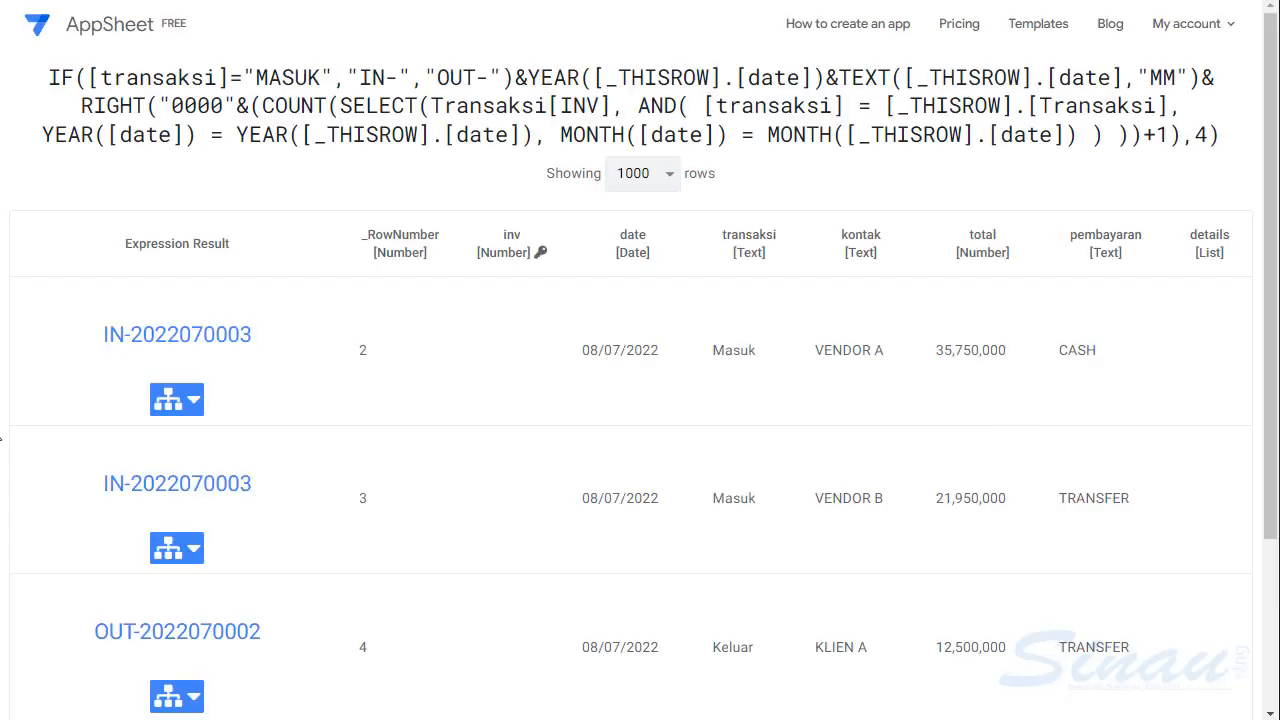
- Compare the generated transaction numbers of the Masuk and Keluar rows in the test results
scroll(322, 520, down, 3)
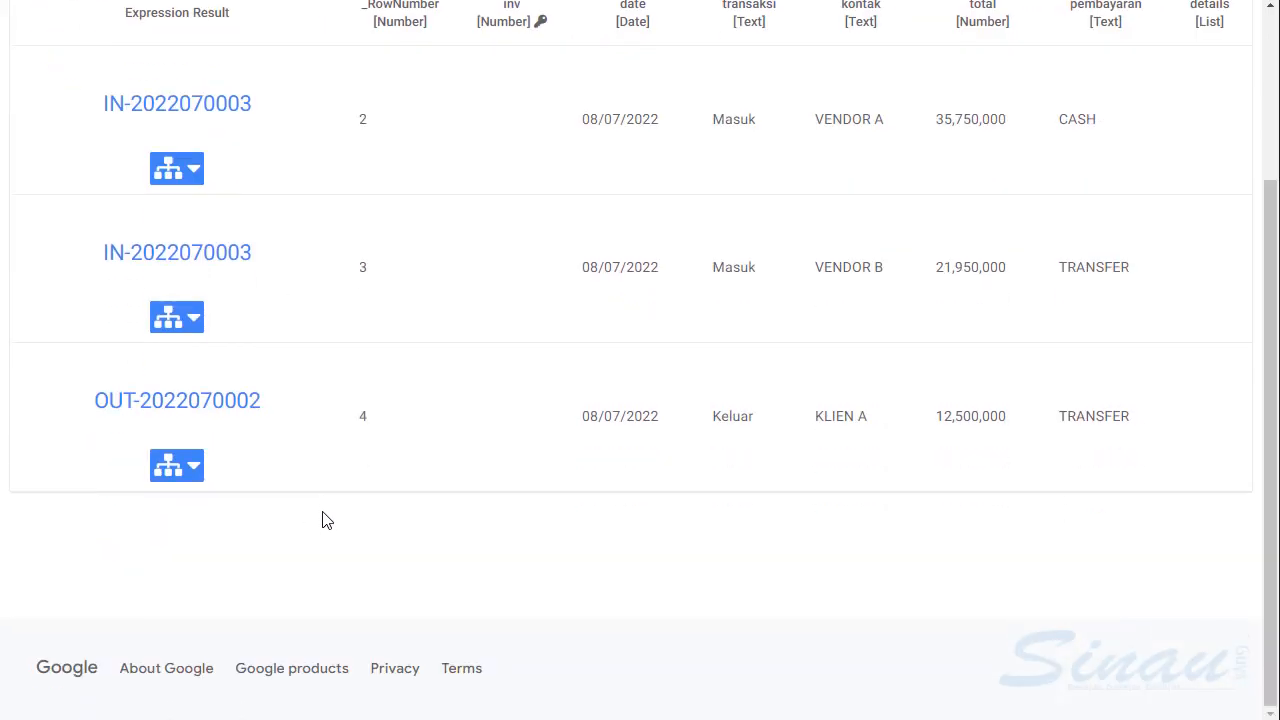
scroll(242, 386, up, 3)
scroll(242, 386, down, 3)
scroll(242, 386, up, 2)
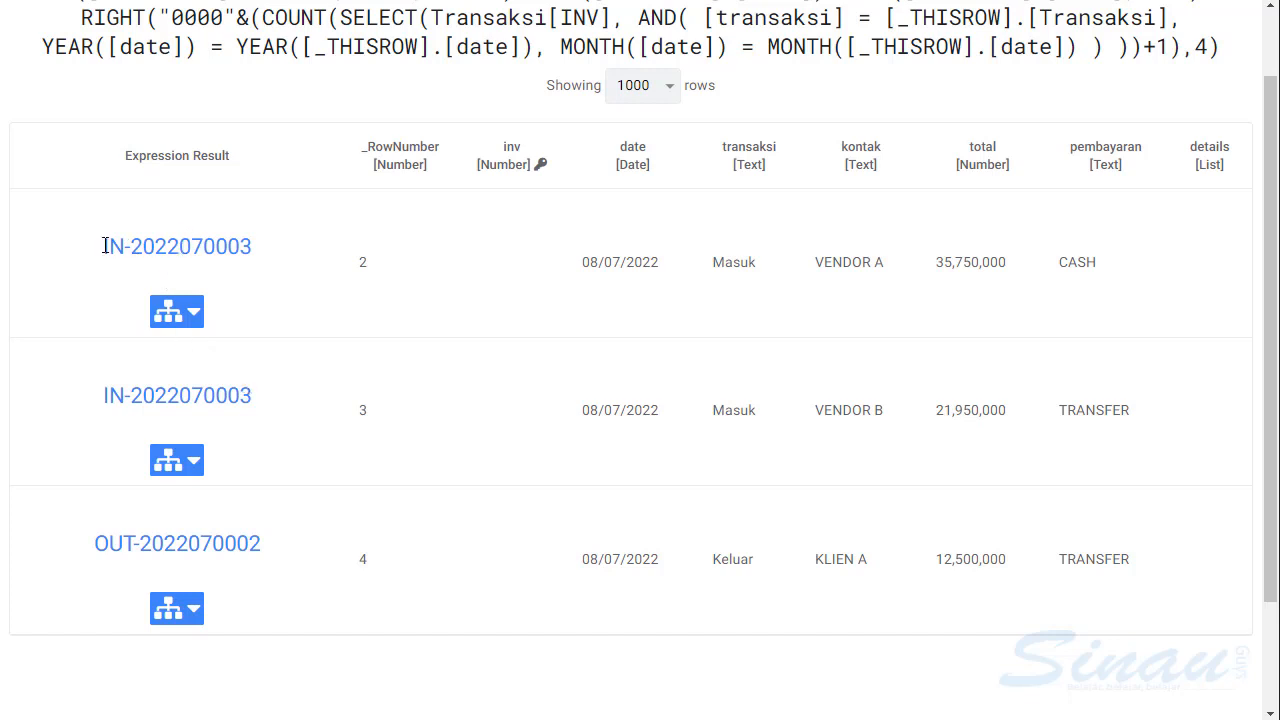
drag(104, 246, 277, 264)
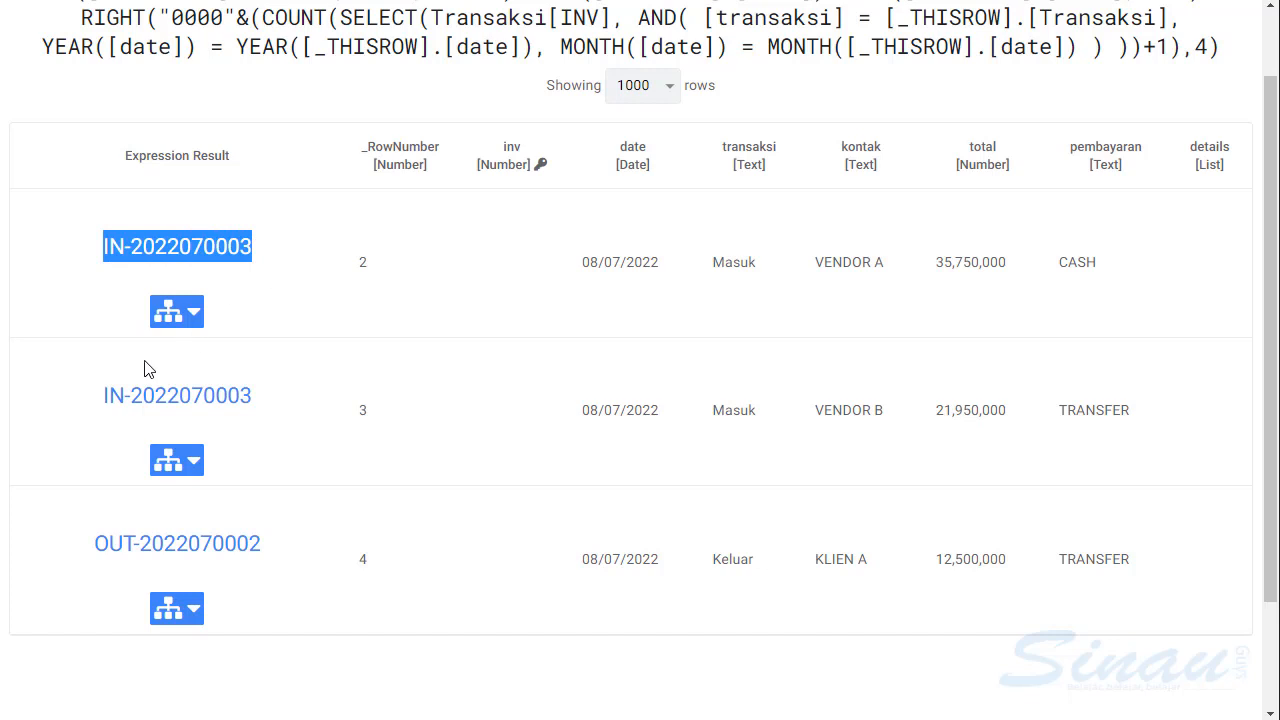
drag(107, 395, 280, 406)
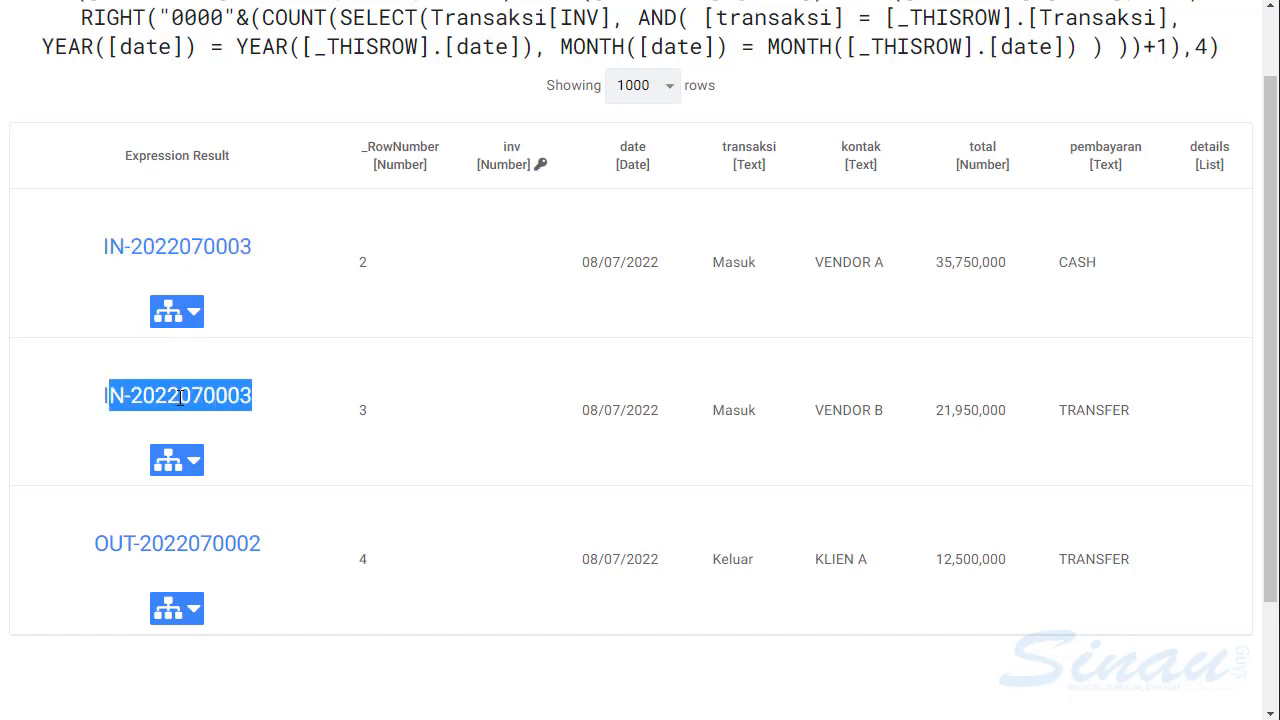
scroll(254, 368, up, 1)
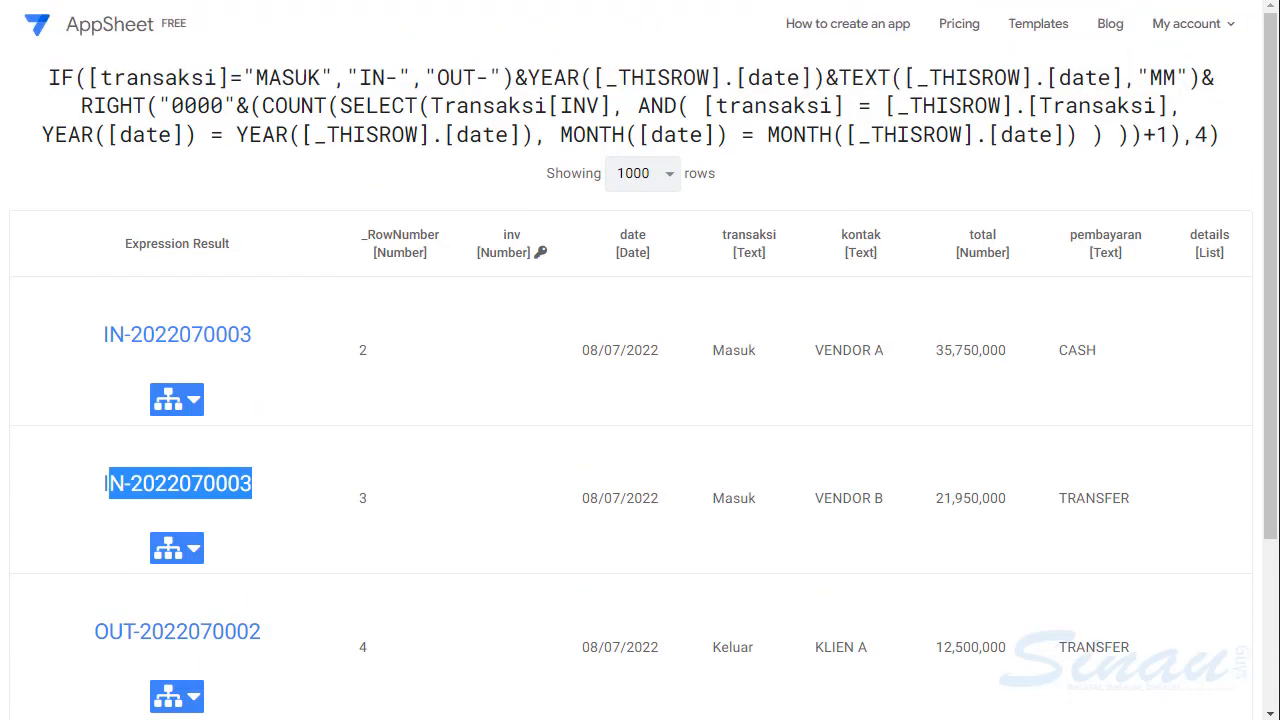
- Save the inv initial value formula and the app
key(ctrl+w)
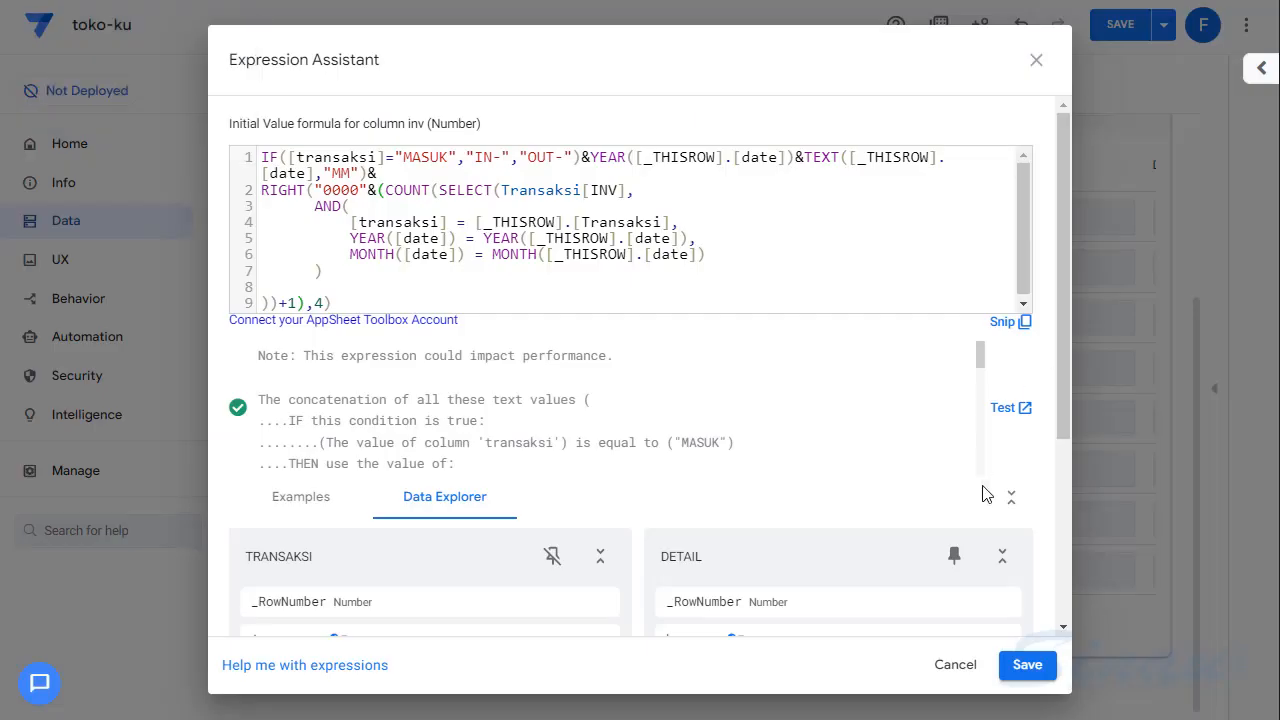
click(1027, 664)
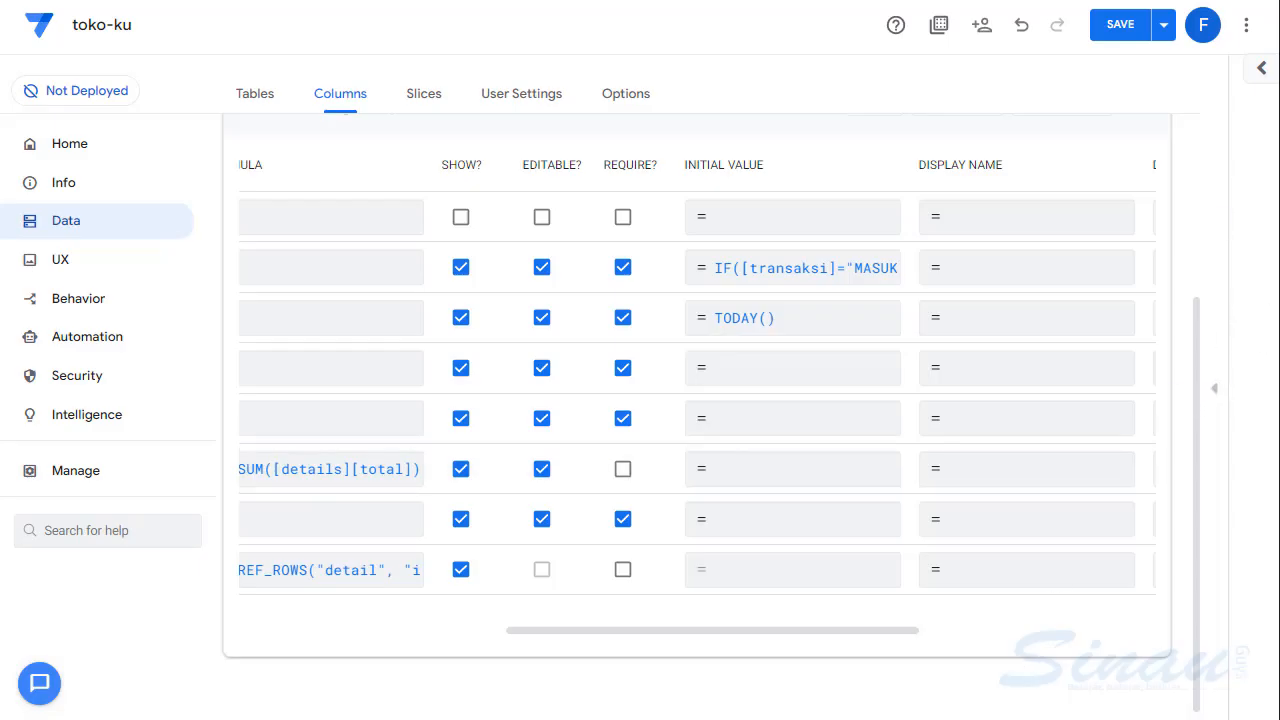
click(1114, 32)
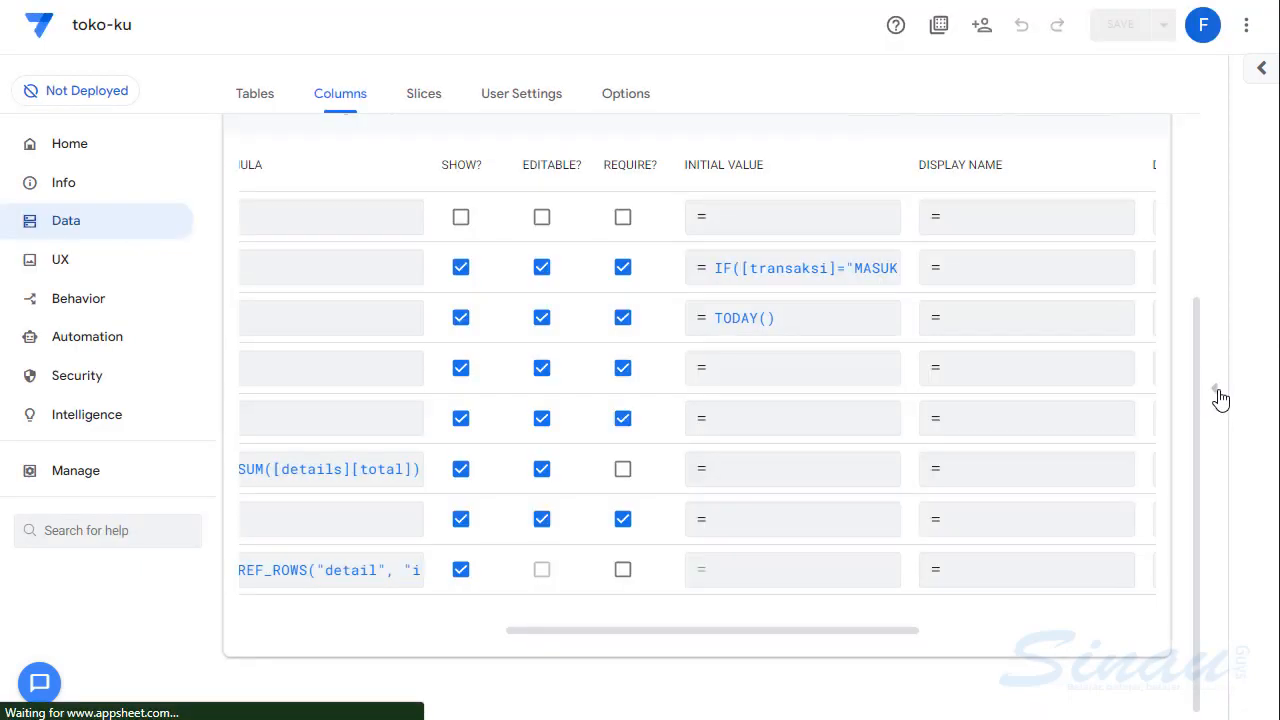
- Open a new transaction form in the app preview and check the inv number with transaksi set to MASUK and KELUAR
click(1216, 392)
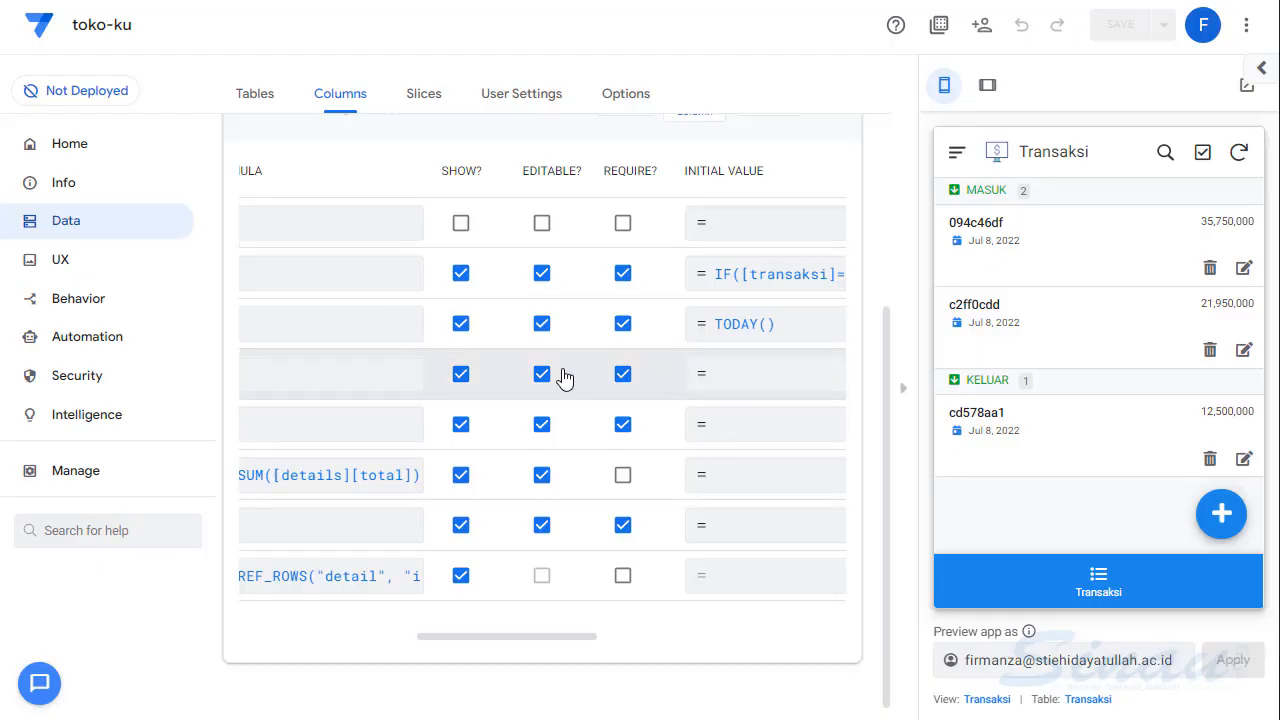
click(1220, 518)
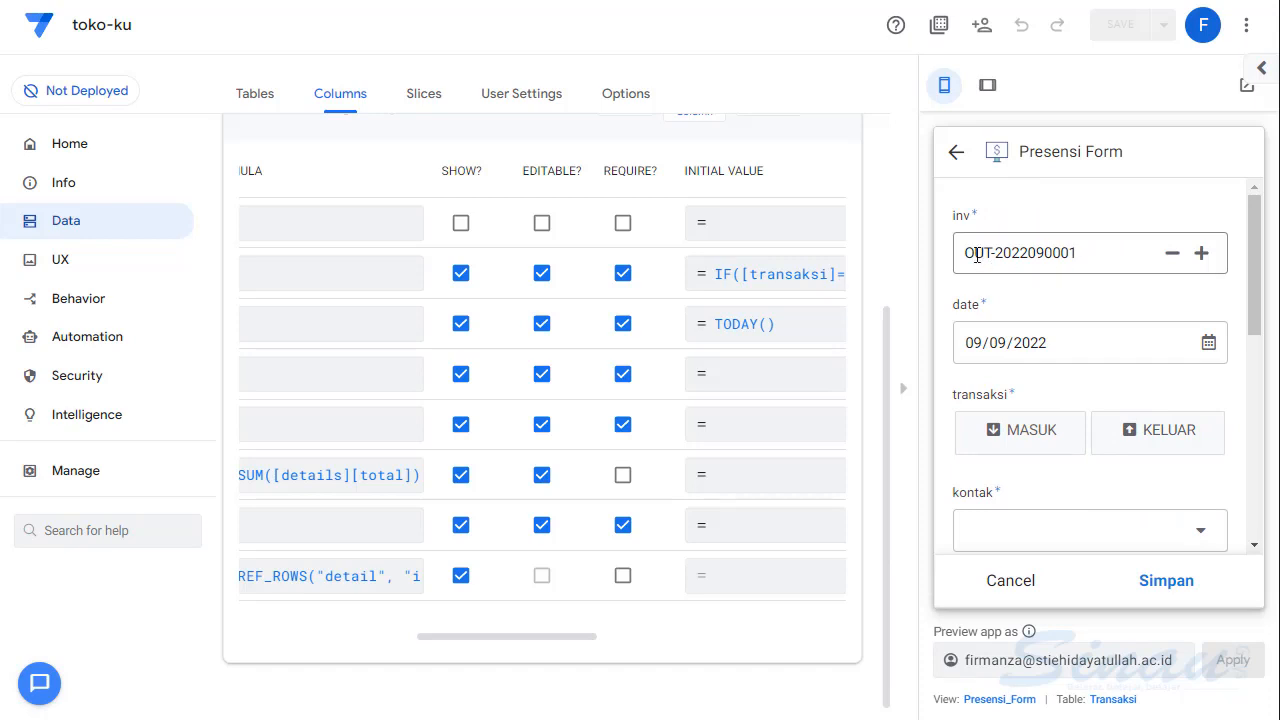
click(1014, 443)
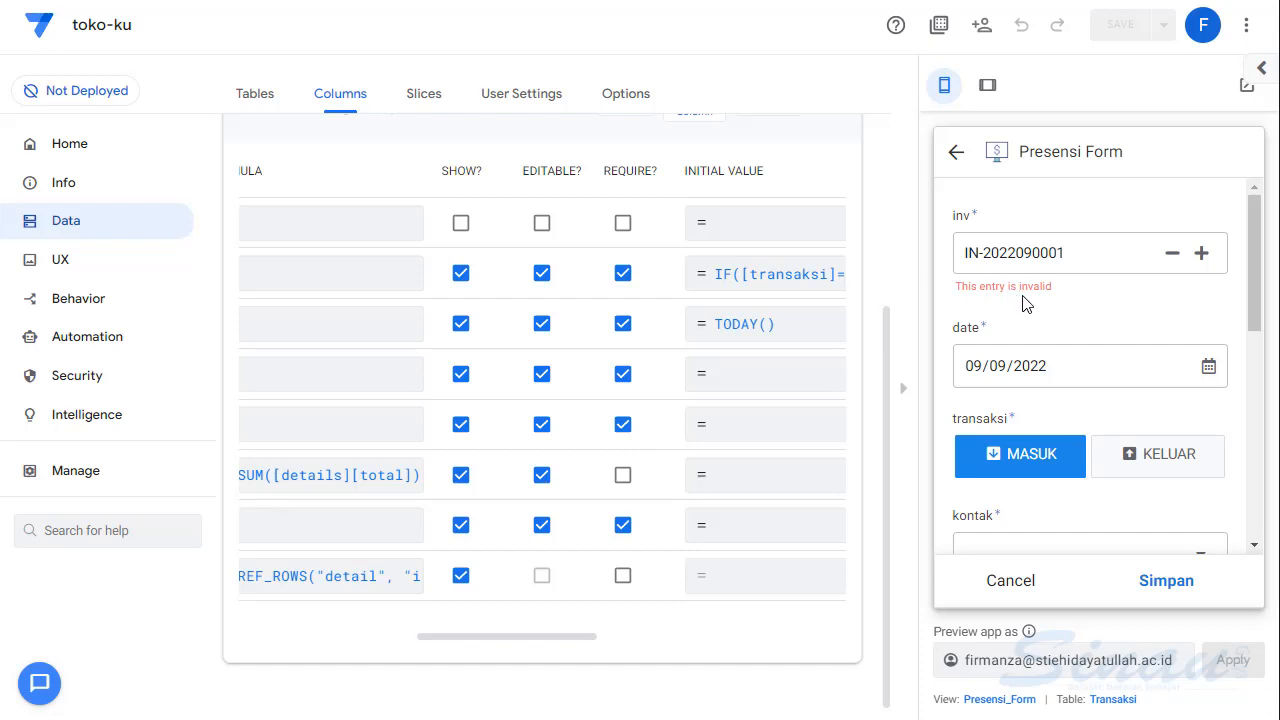
click(1156, 461)
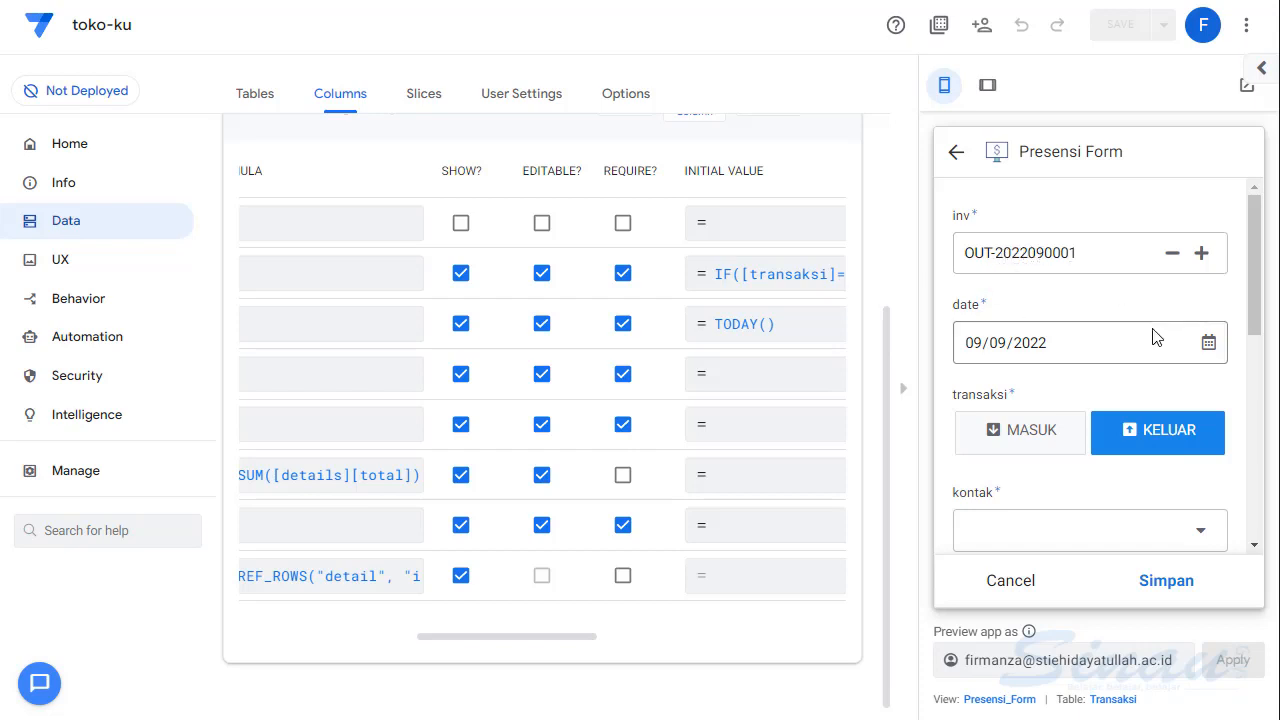
- Try to save the KELUAR transaction with kontak KLIEN A and pembayaran TRANSFER
scroll(1176, 358, down, 3)
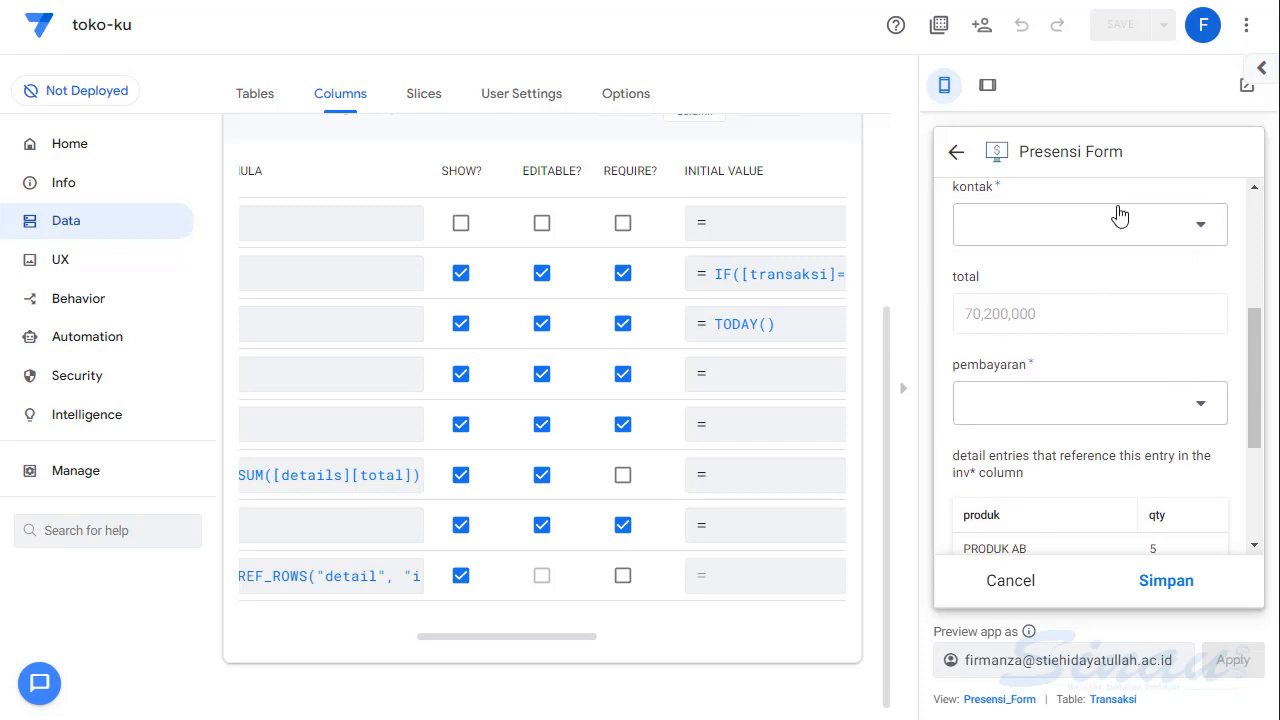
click(1197, 232)
click(1010, 252)
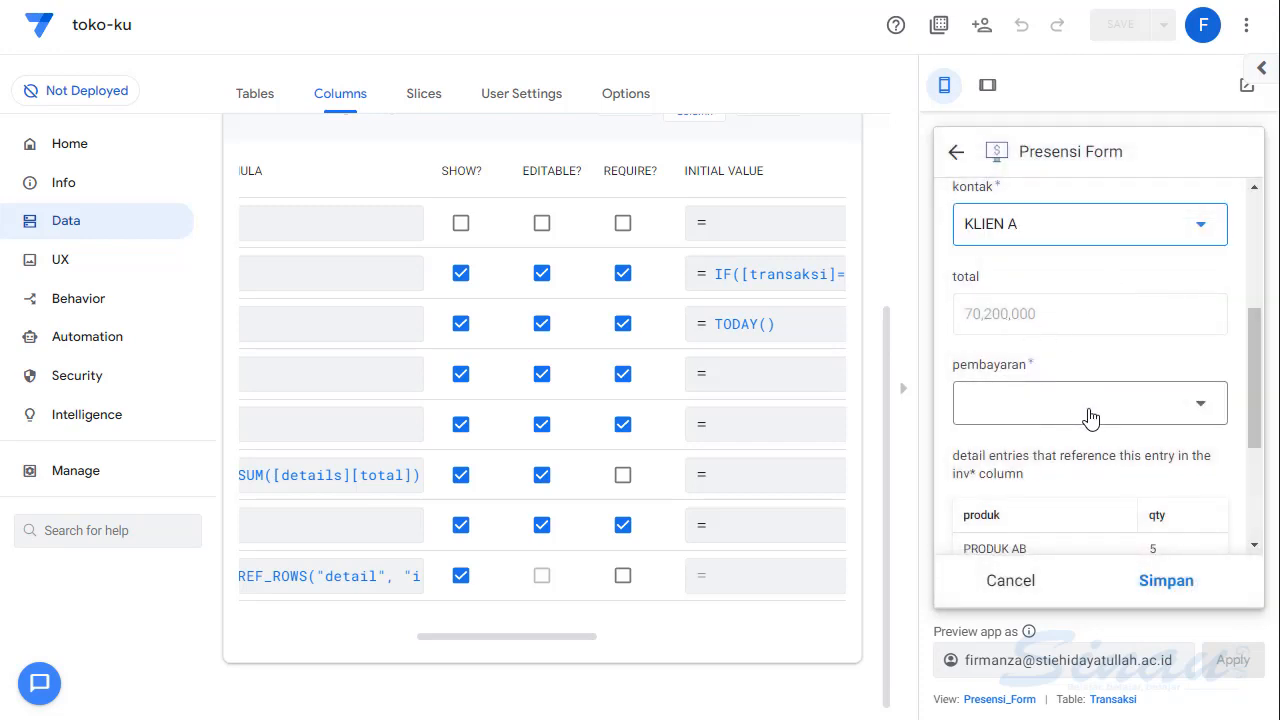
scroll(1090, 417, down, 5)
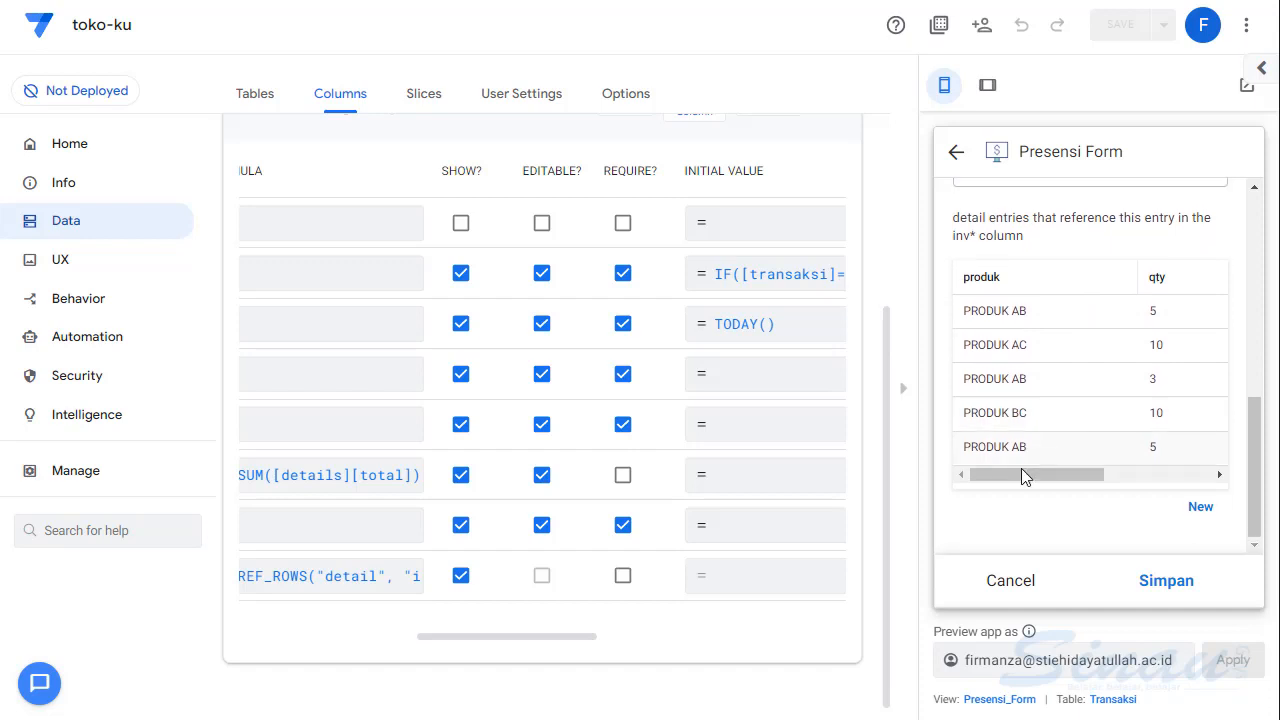
drag(1021, 476, 910, 494)
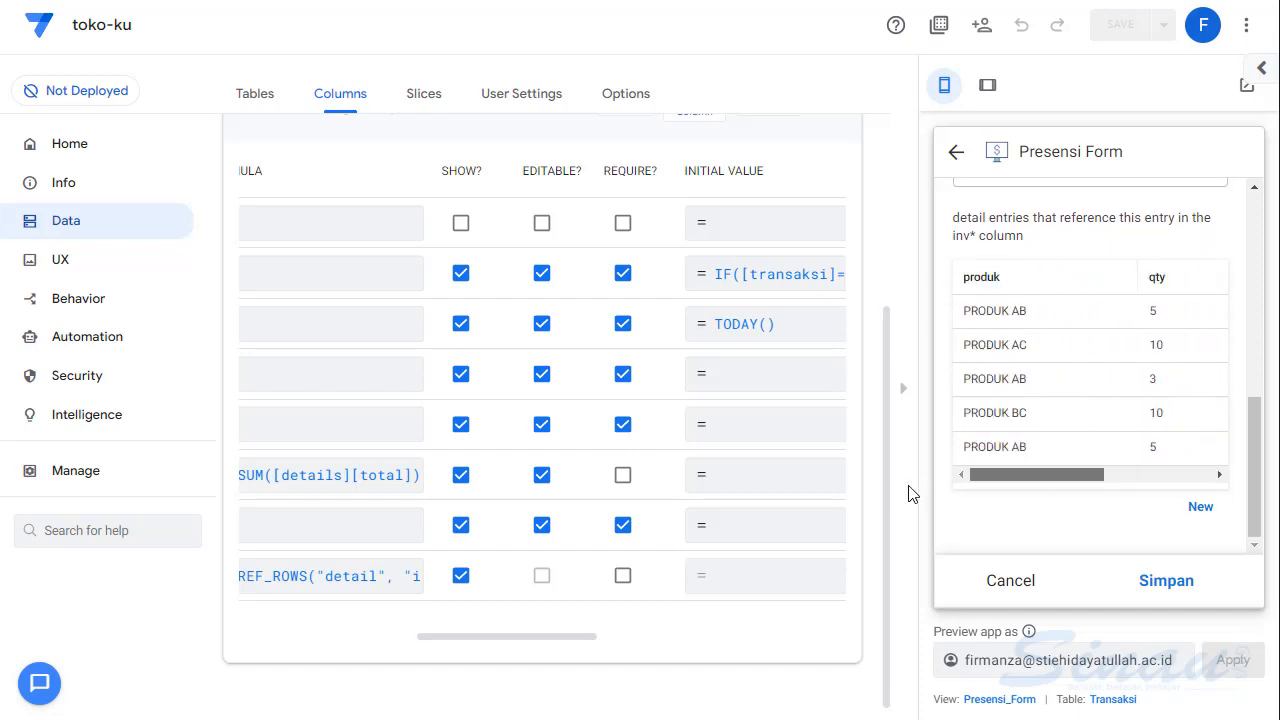
scroll(1086, 366, up, 4)
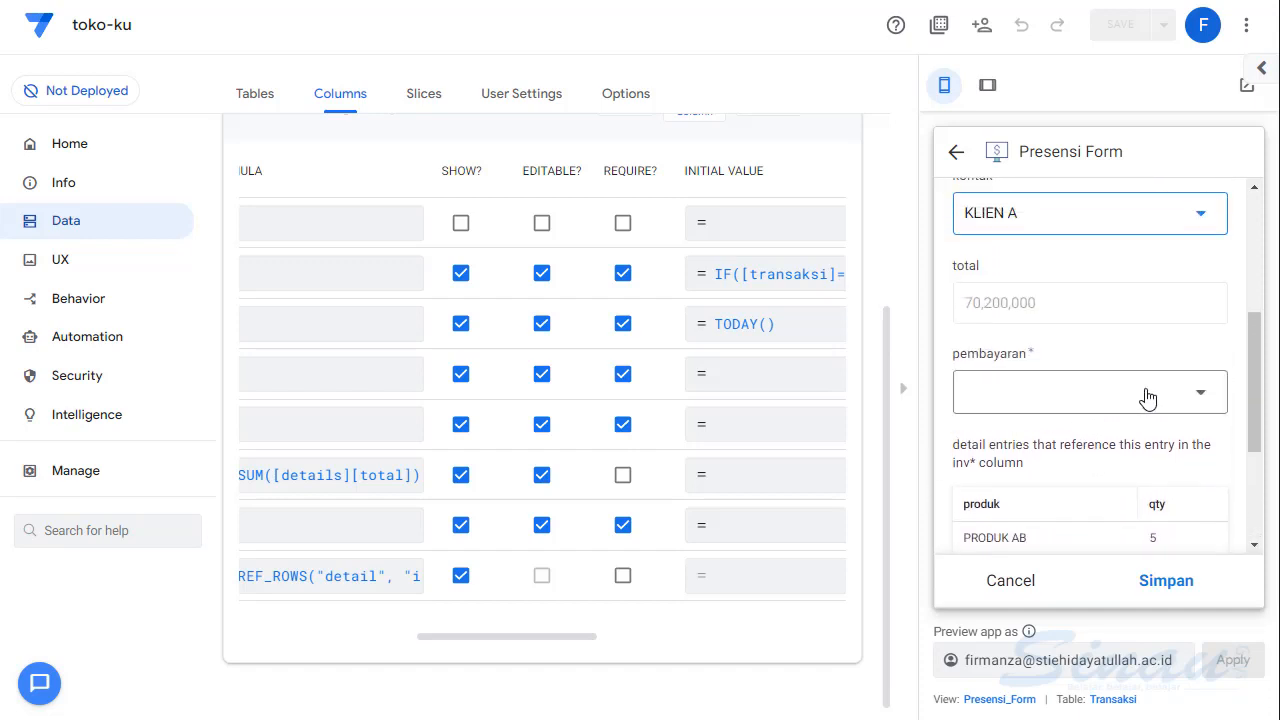
click(1147, 397)
click(991, 290)
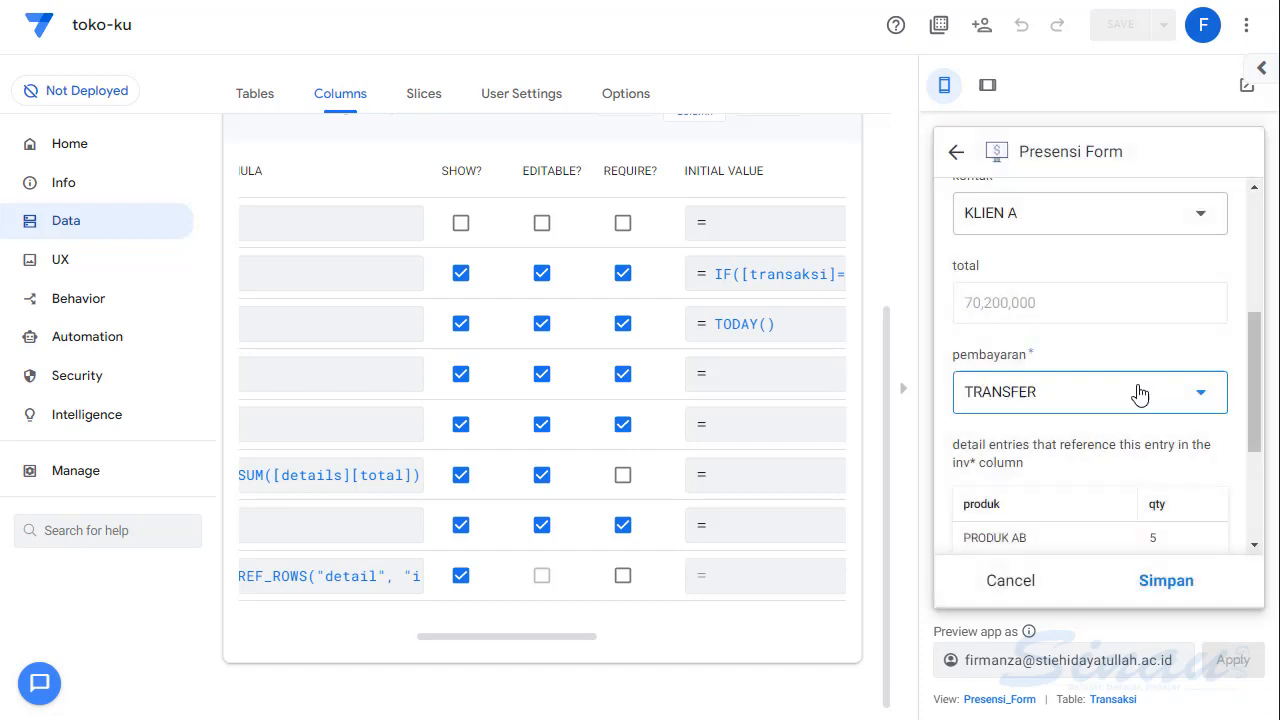
scroll(1136, 392, down, 5)
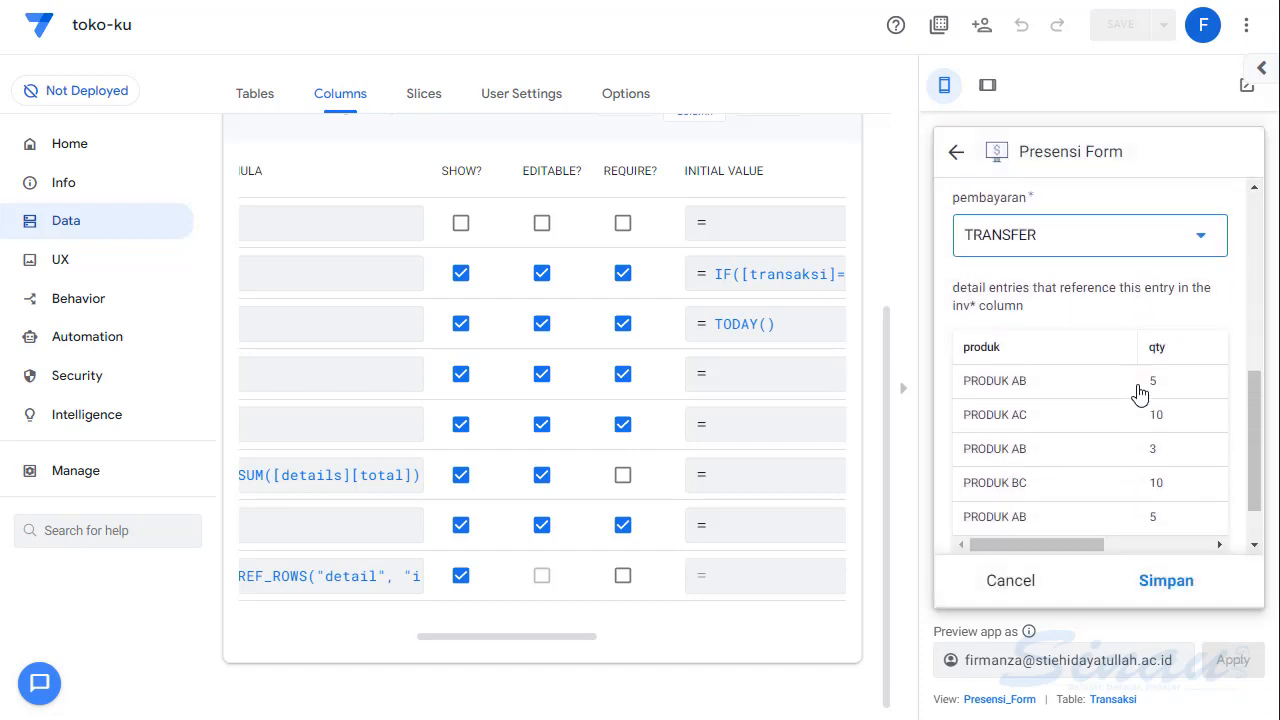
click(1160, 584)
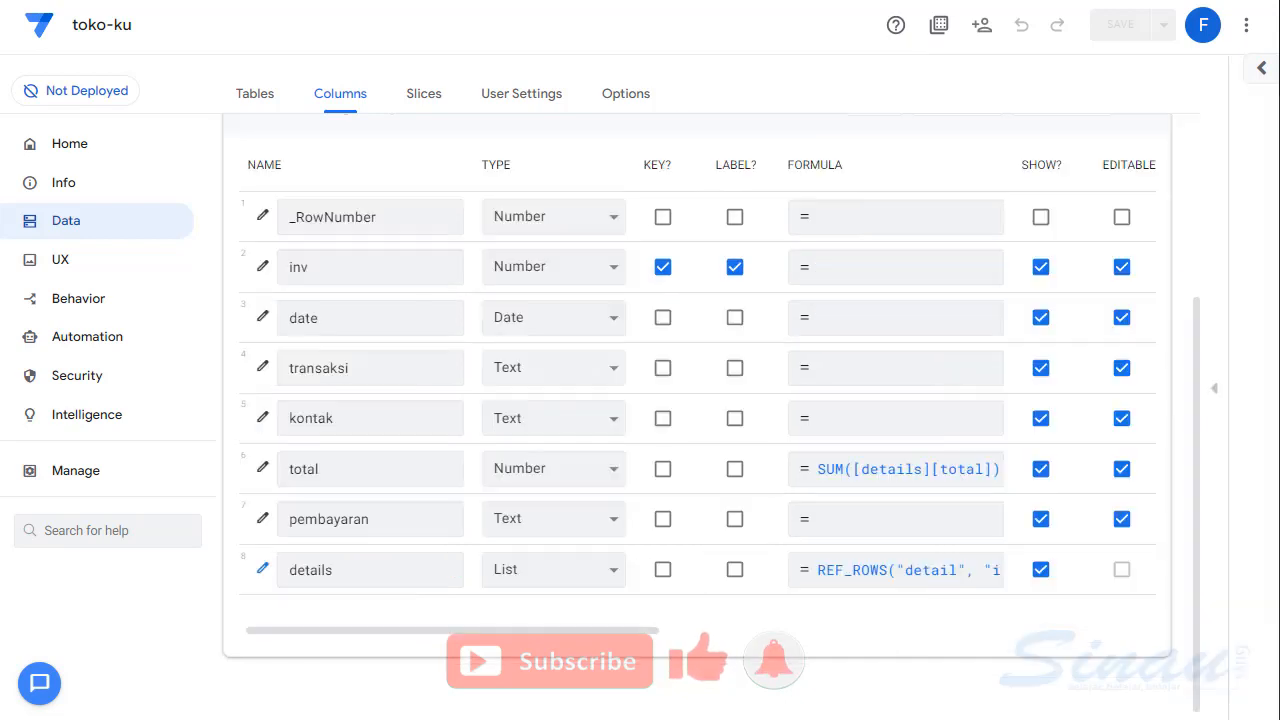
- Change the inv column's type to Text, show the app preview, and save the app
click(609, 277)
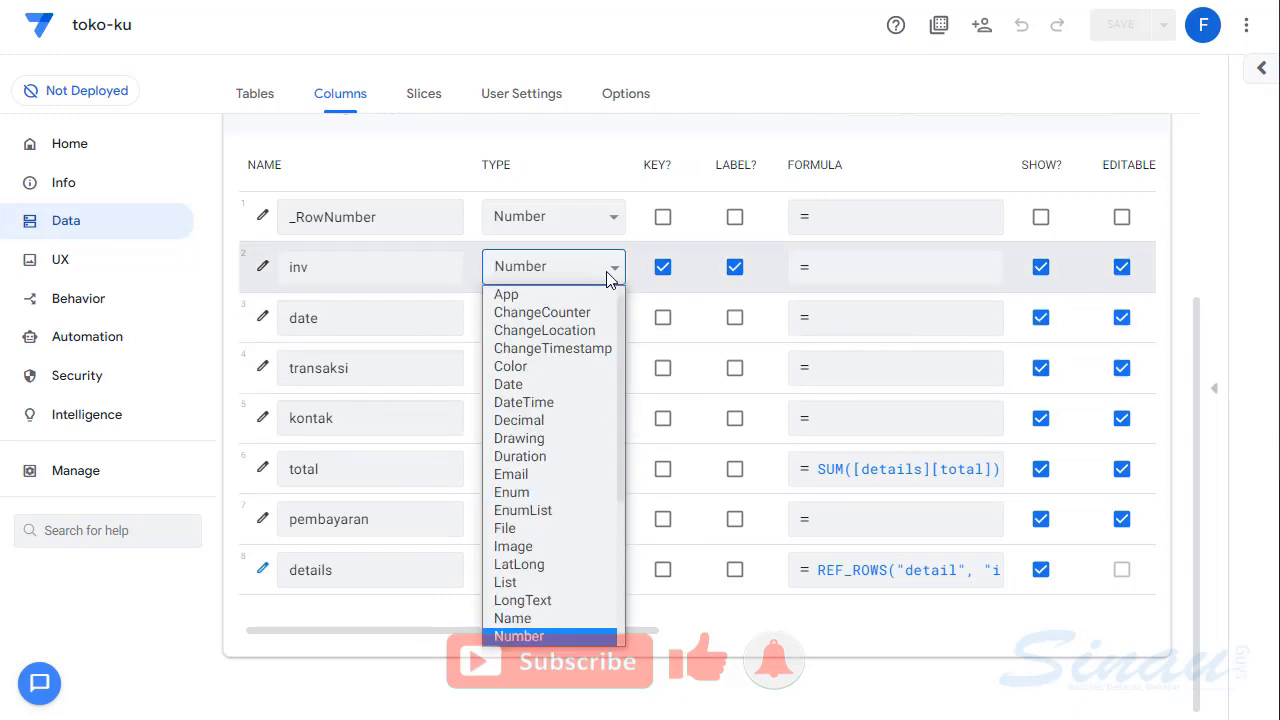
key(t)
key(Return)
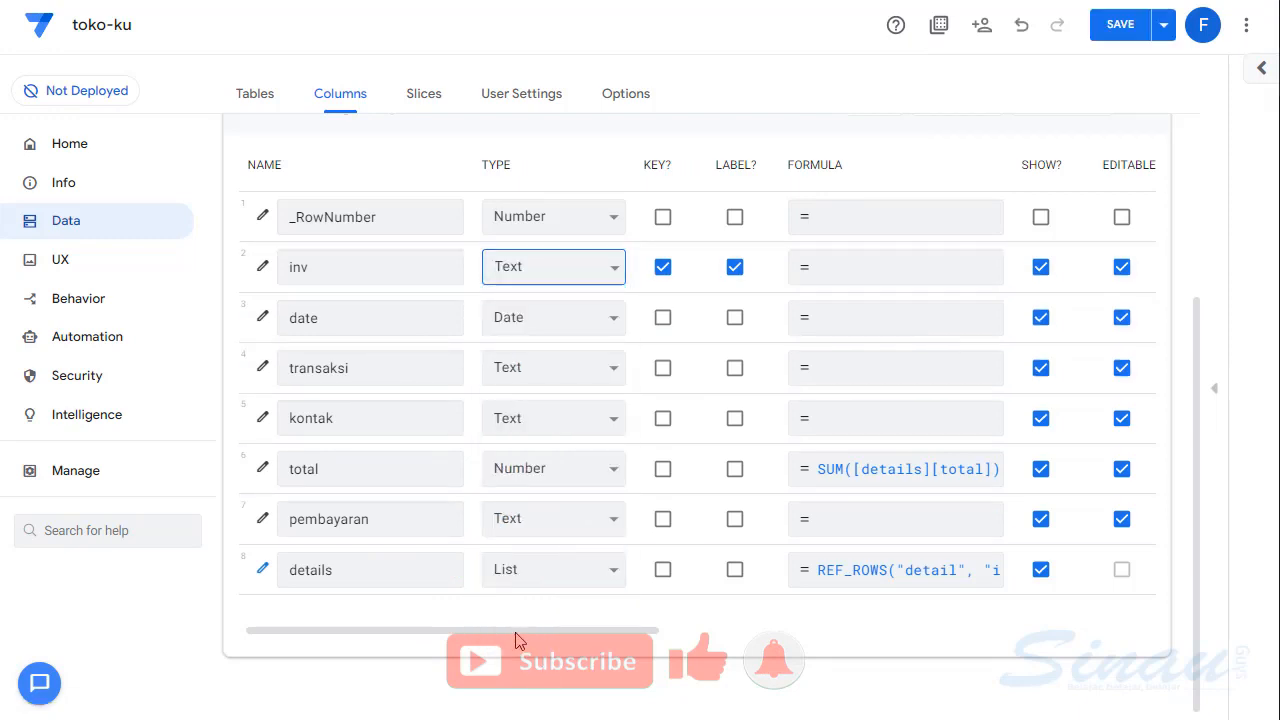
drag(518, 627, 855, 632)
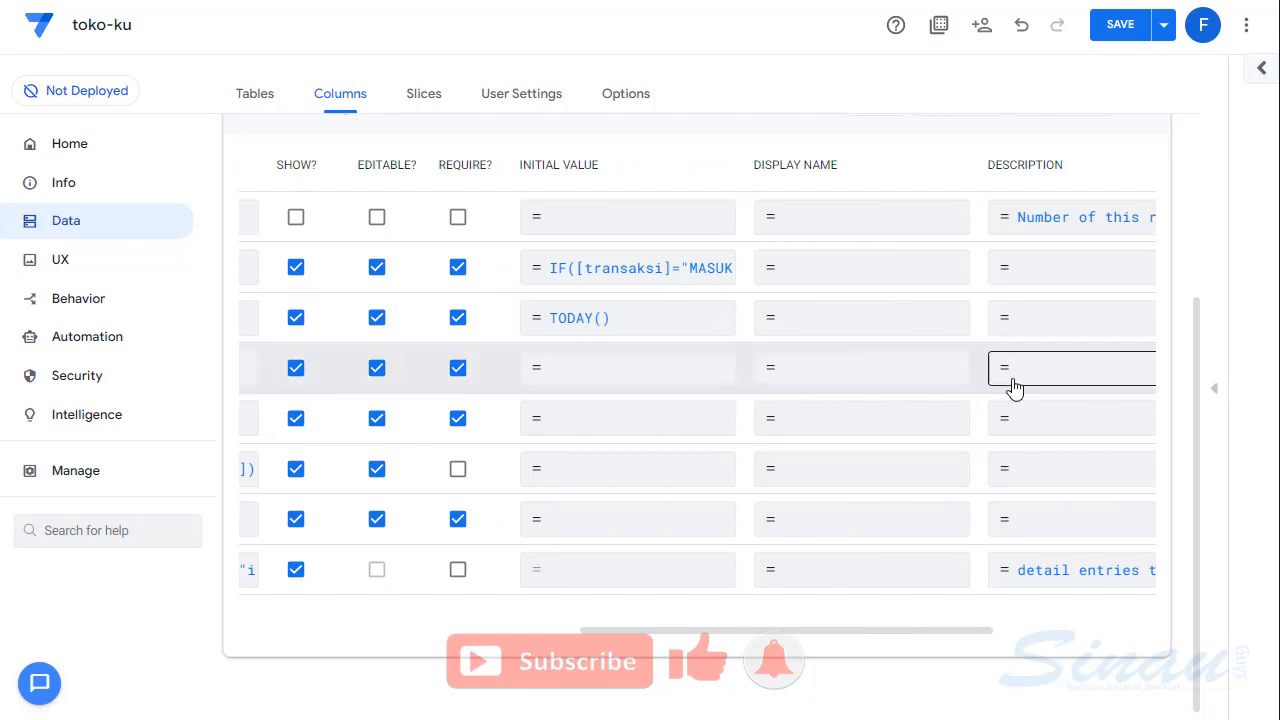
click(1215, 394)
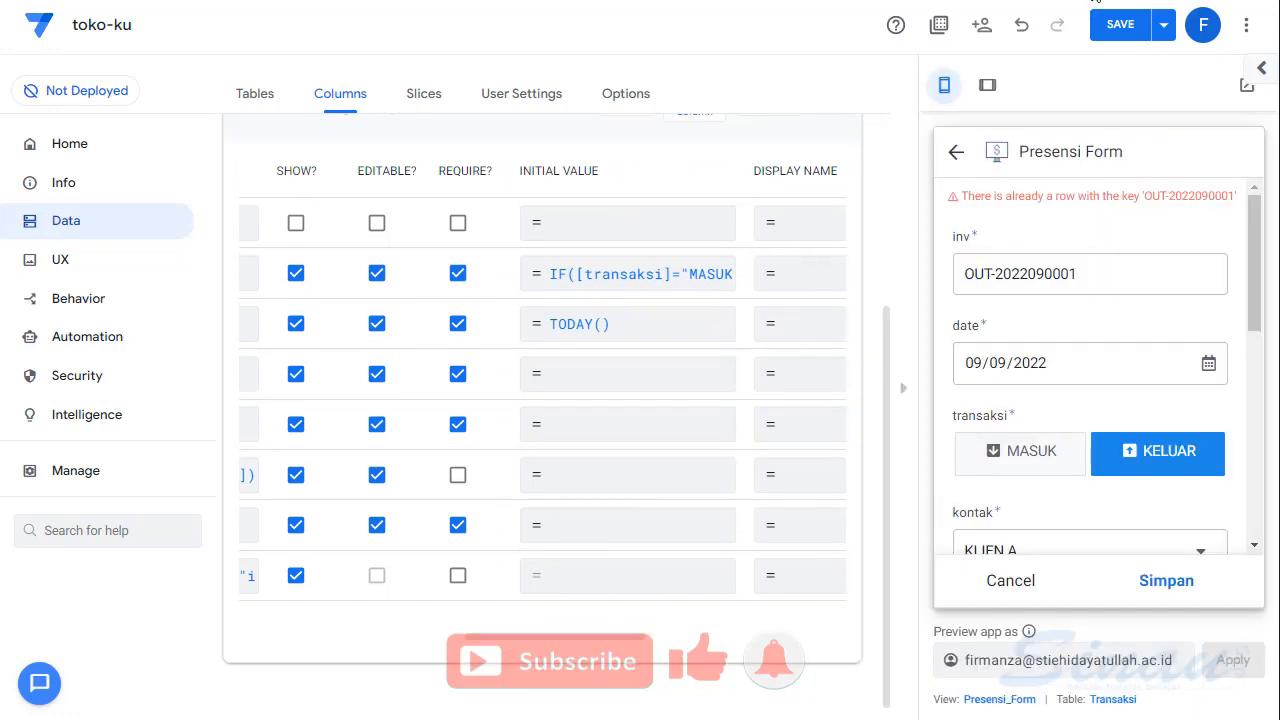
click(1123, 34)
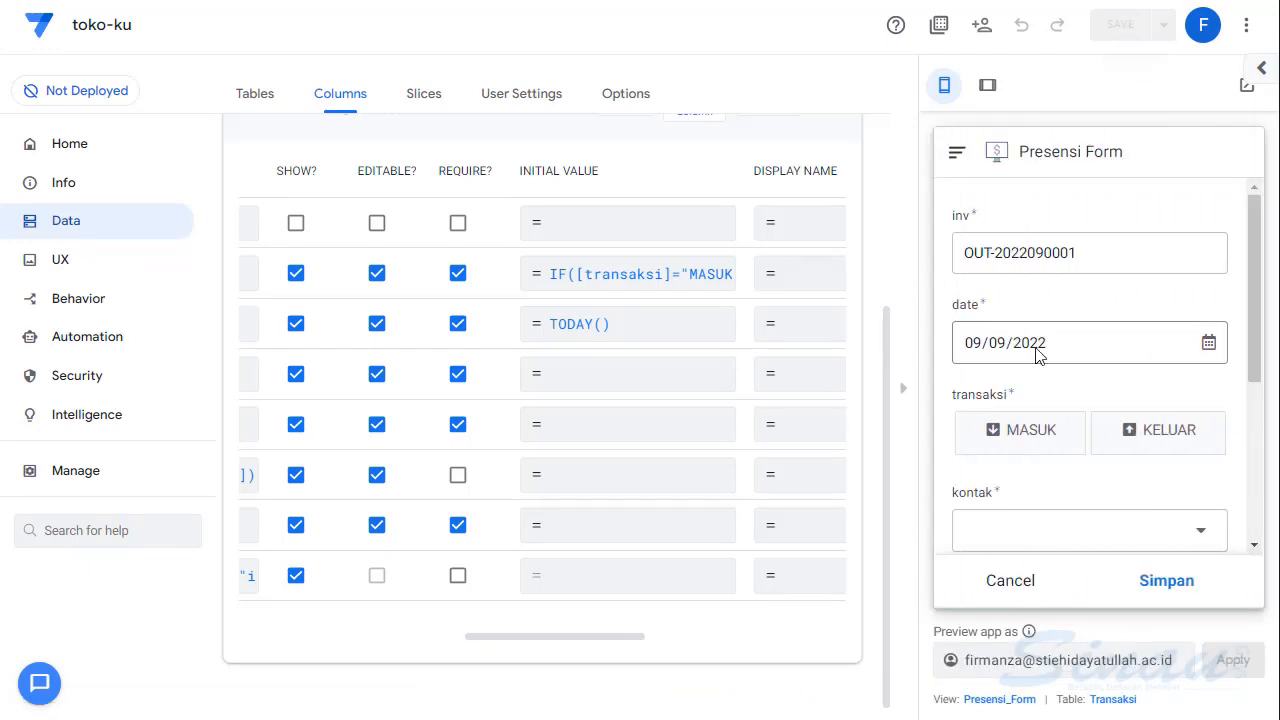
- Switch transaksi between KELUAR and MASUK in the preview form to check the inv number, leaving MASUK selected
click(1150, 432)
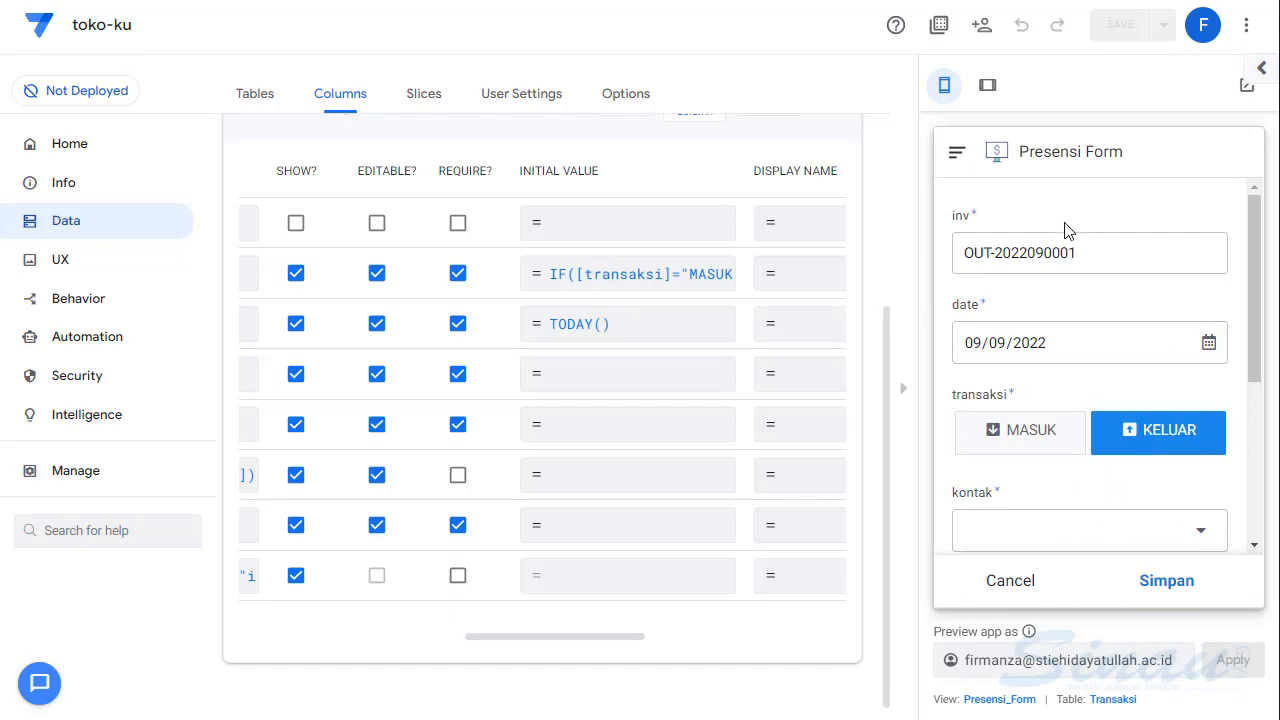
click(1026, 434)
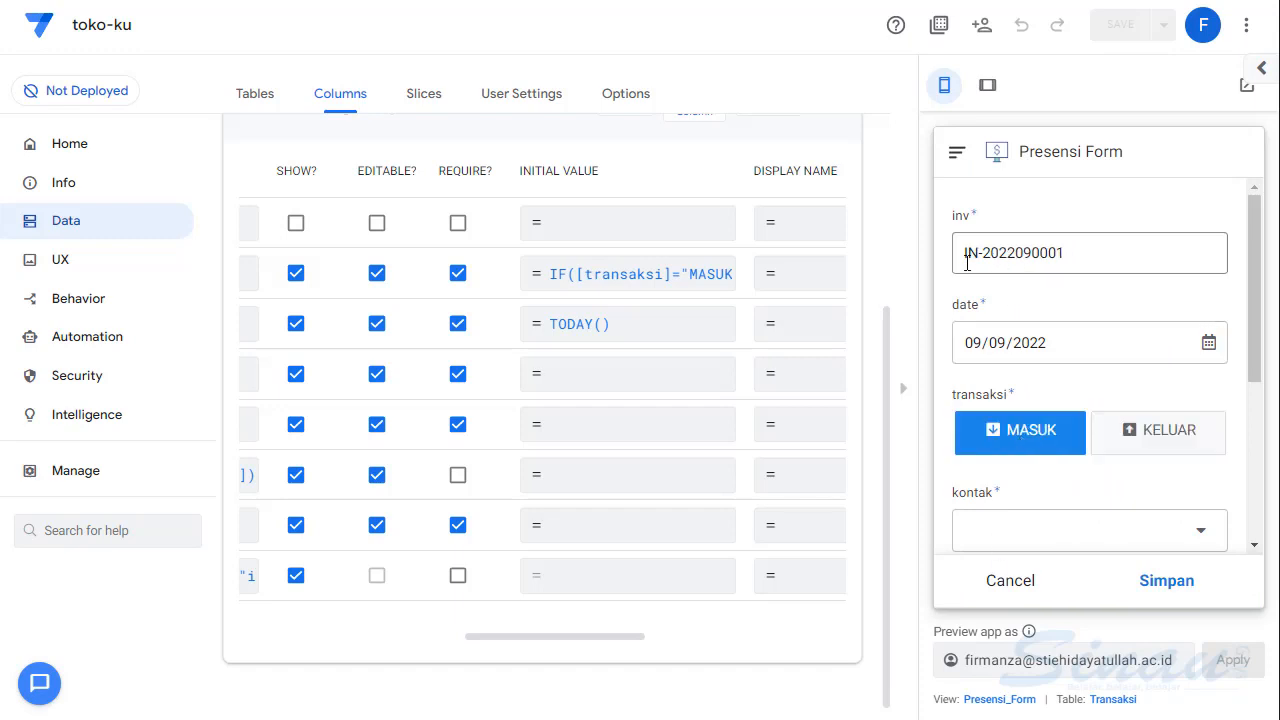
scroll(1143, 455, down, 3)
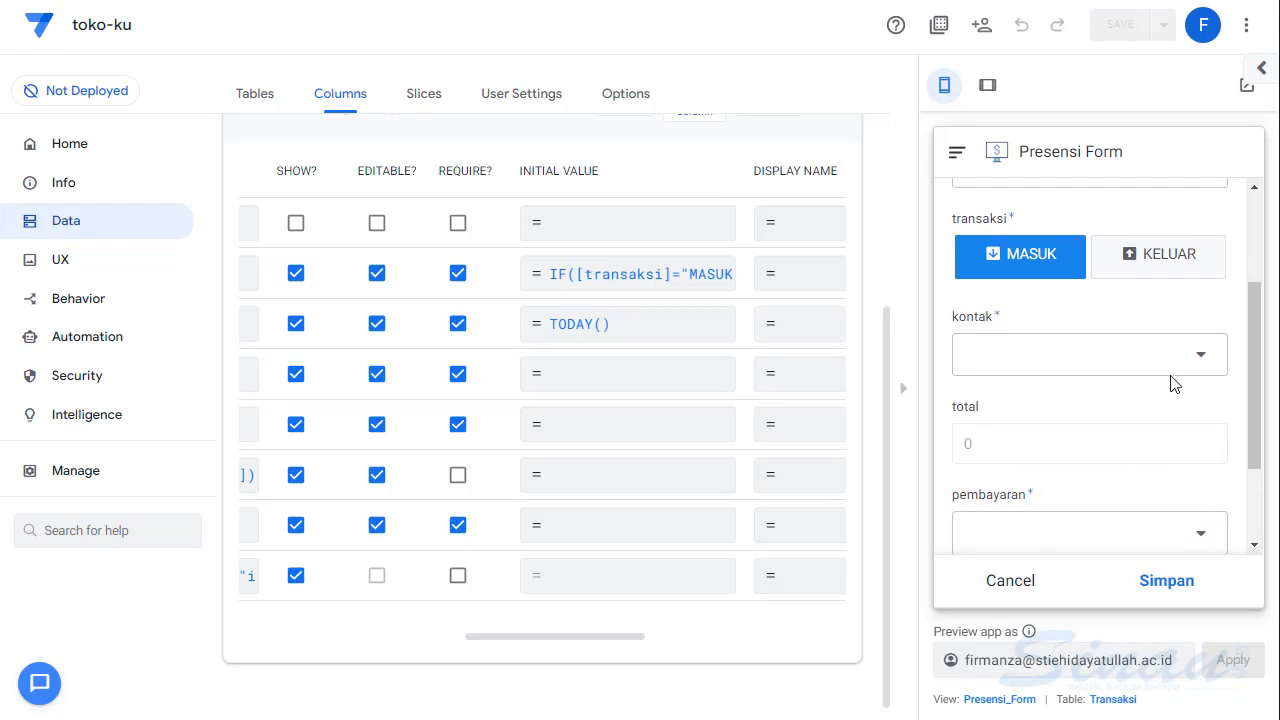
scroll(997, 297, up, 3)
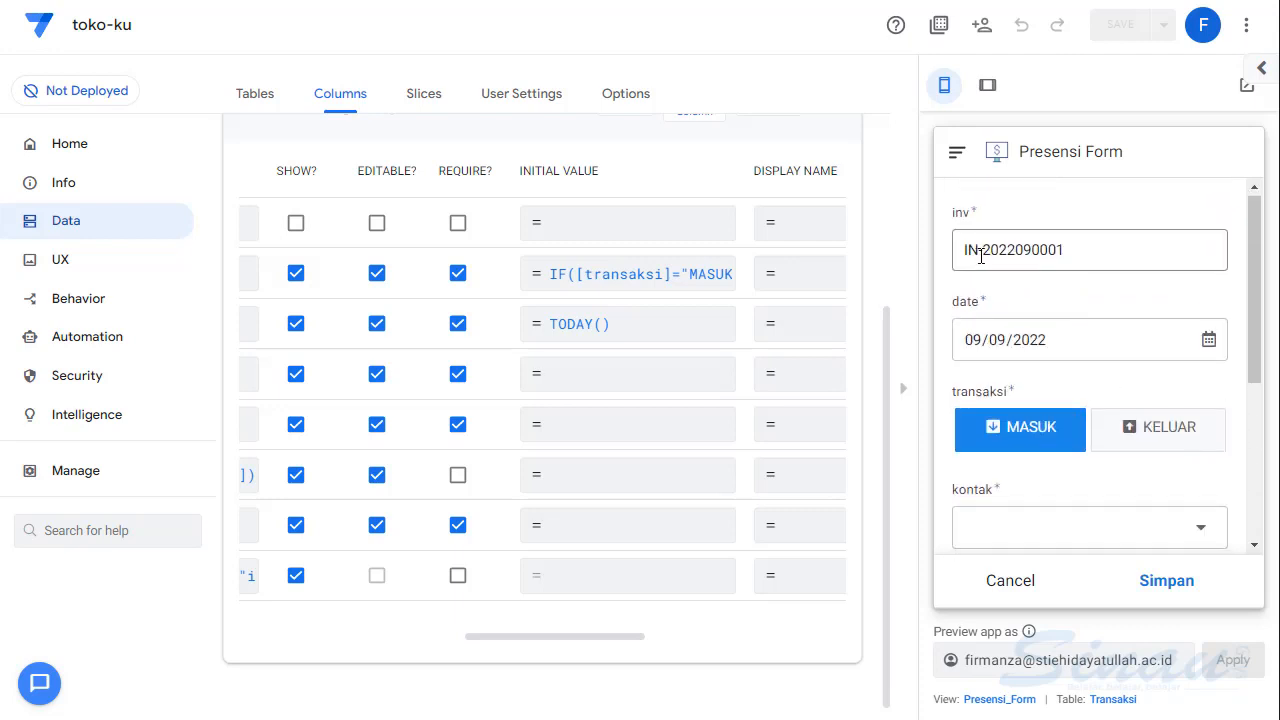
click(1170, 438)
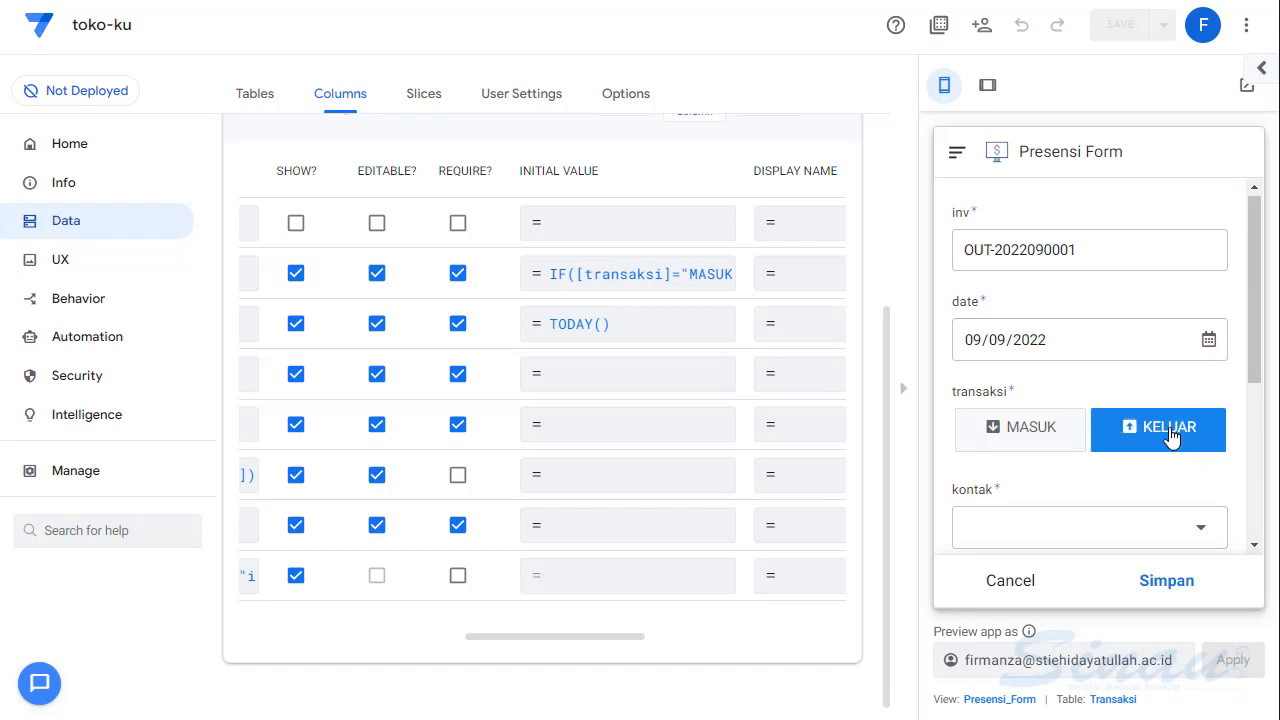
click(1022, 430)
- Set kontak to VENDOR A and pembayaran to TRANSFER in the transaction form
scroll(1063, 443, down, 3)
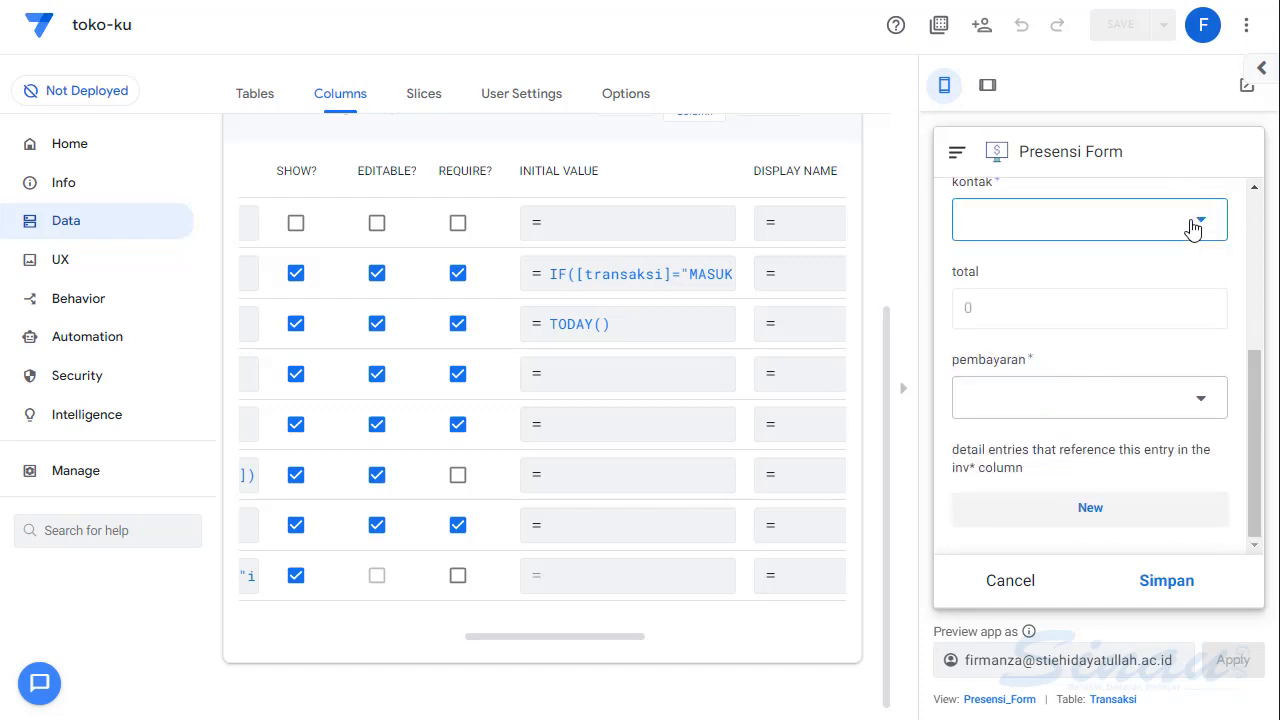
click(1194, 224)
click(1014, 269)
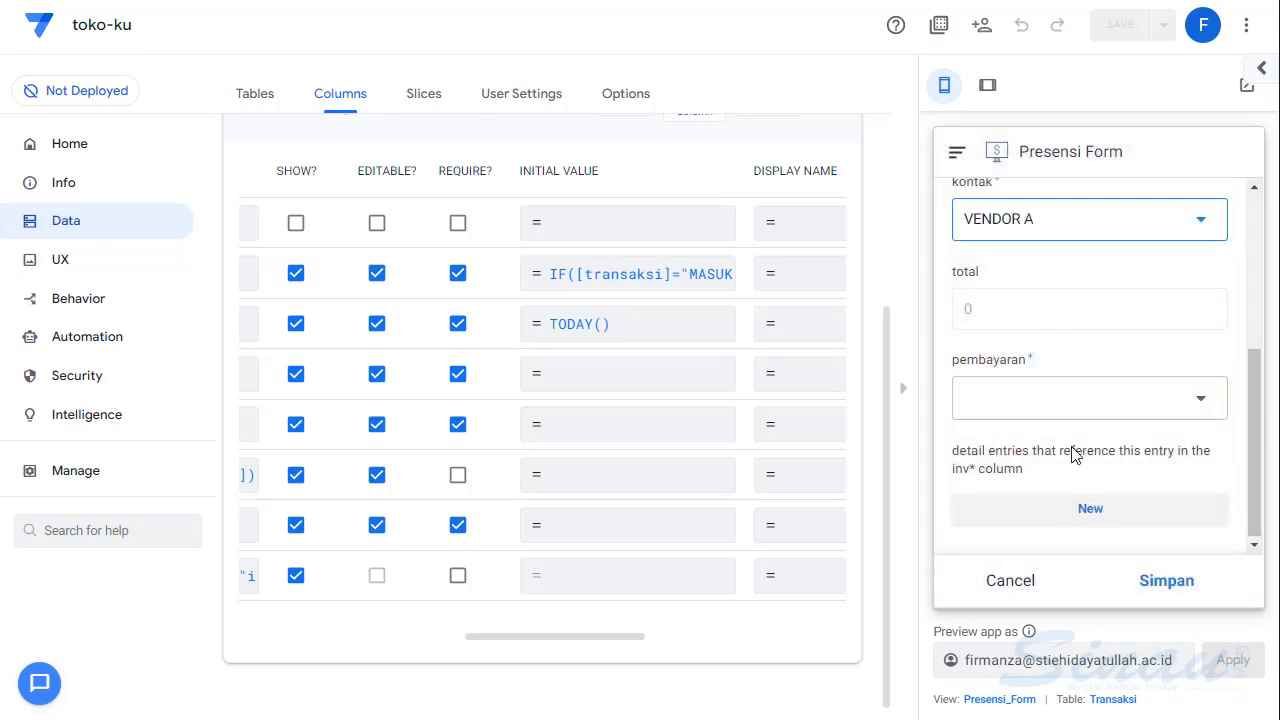
click(1148, 400)
click(1029, 290)
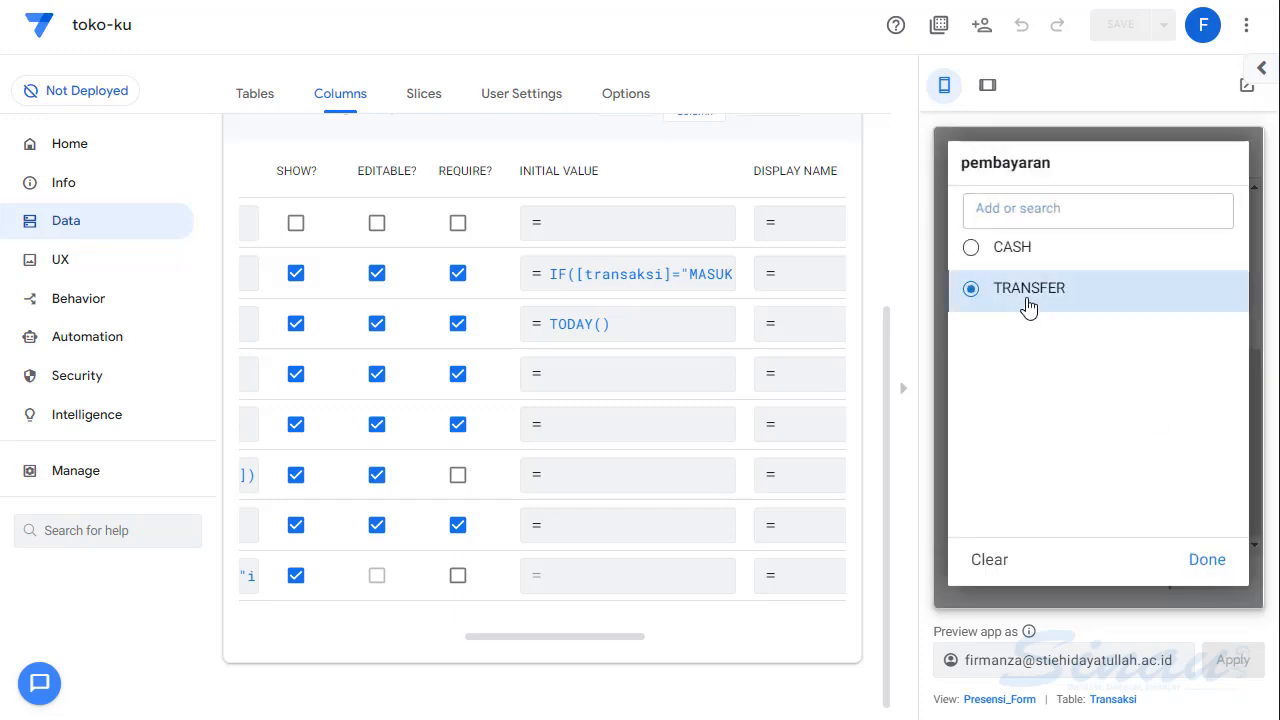
- Add a detail entry for PRODUK AC with qty 1 to the MASUK transaction and save the entry
click(1072, 530)
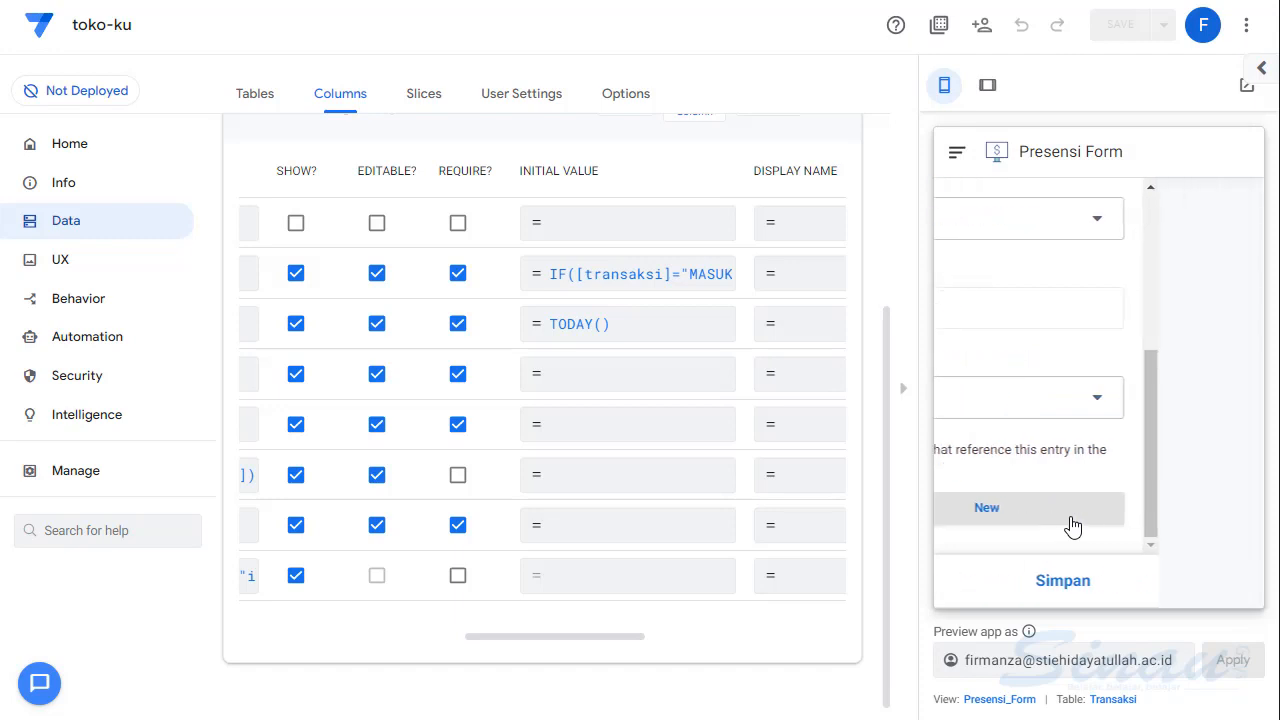
click(1195, 262)
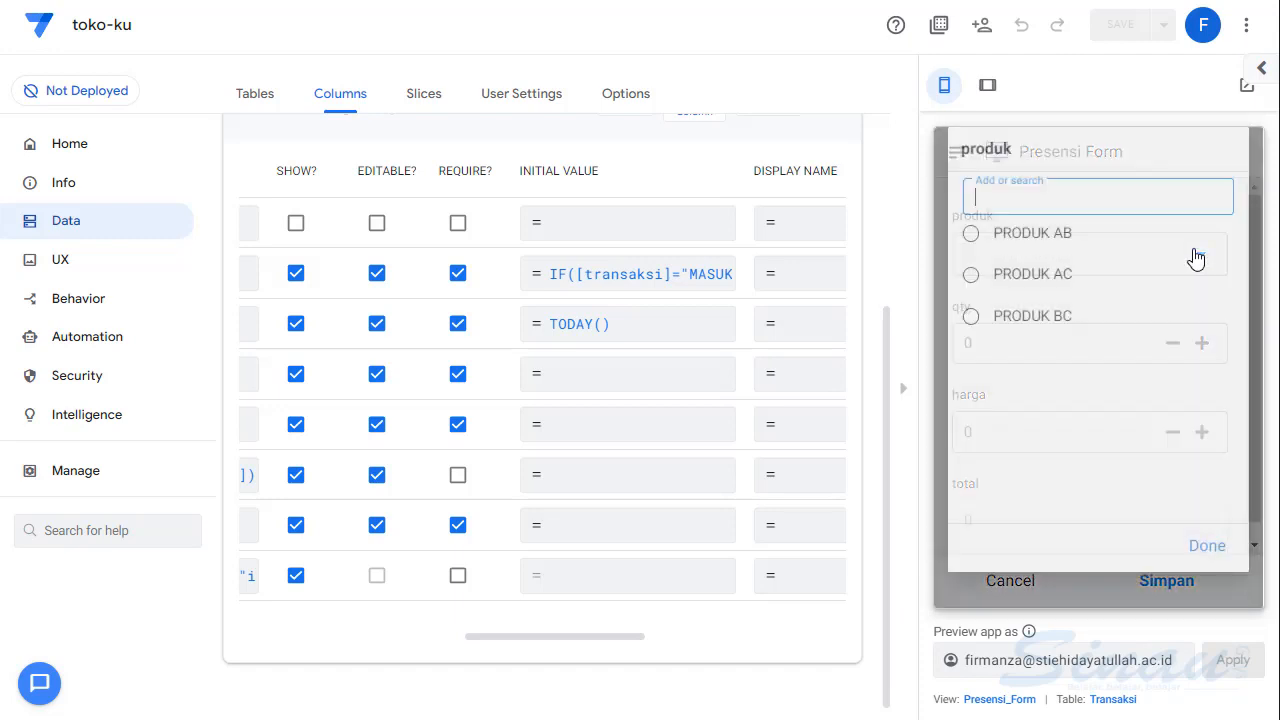
click(1034, 295)
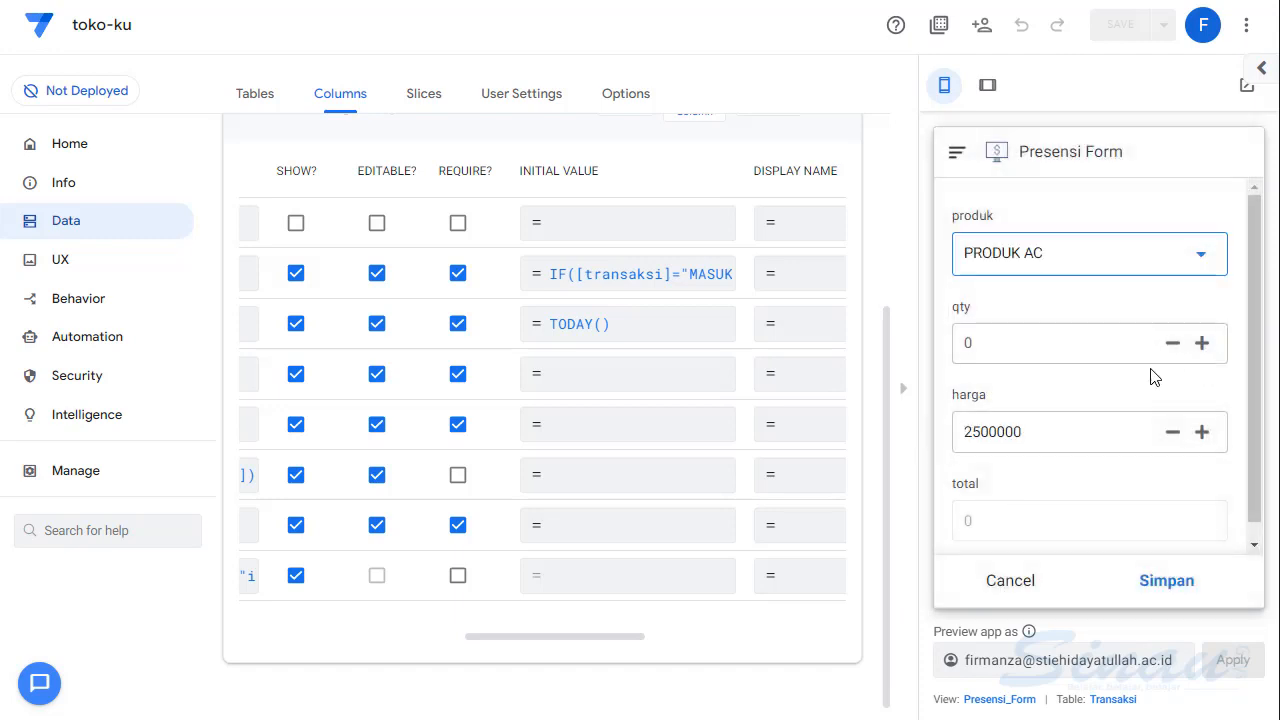
click(1202, 343)
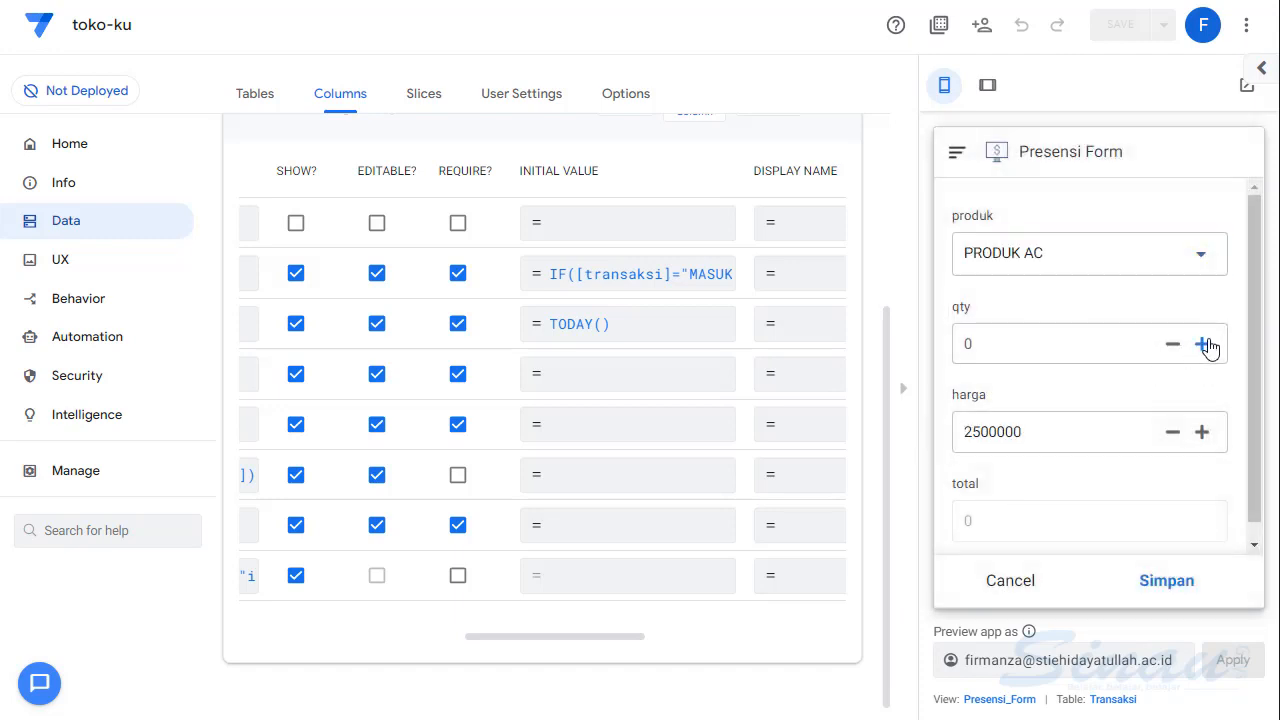
click(1166, 586)
- Save the MASUK transaction and open the Transaksi list to check its inv number
scroll(1113, 405, down, 3)
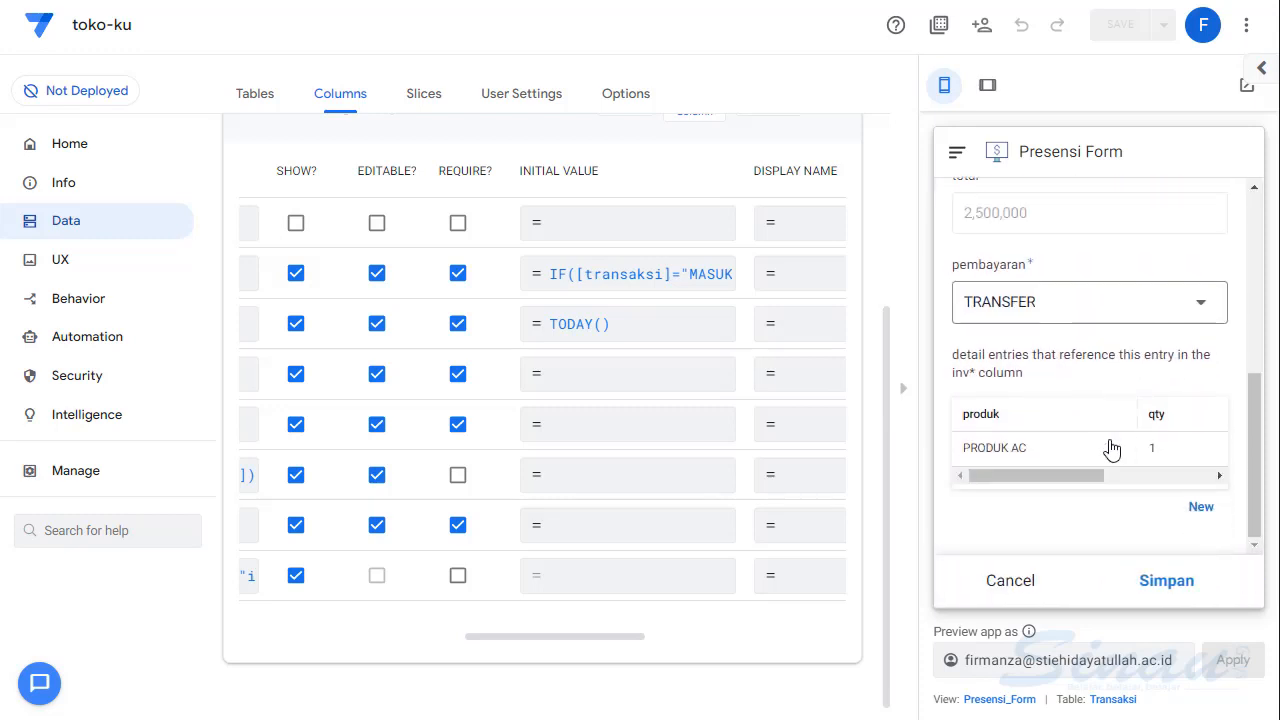
click(1158, 582)
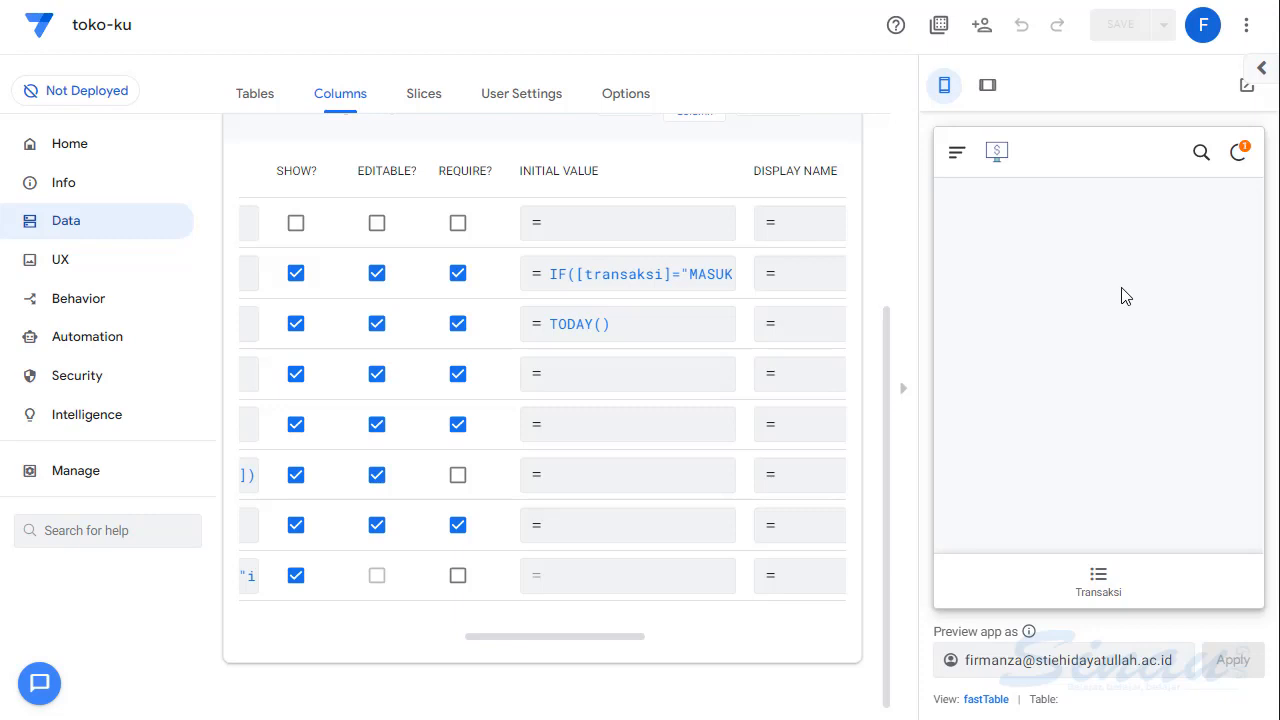
click(1098, 588)
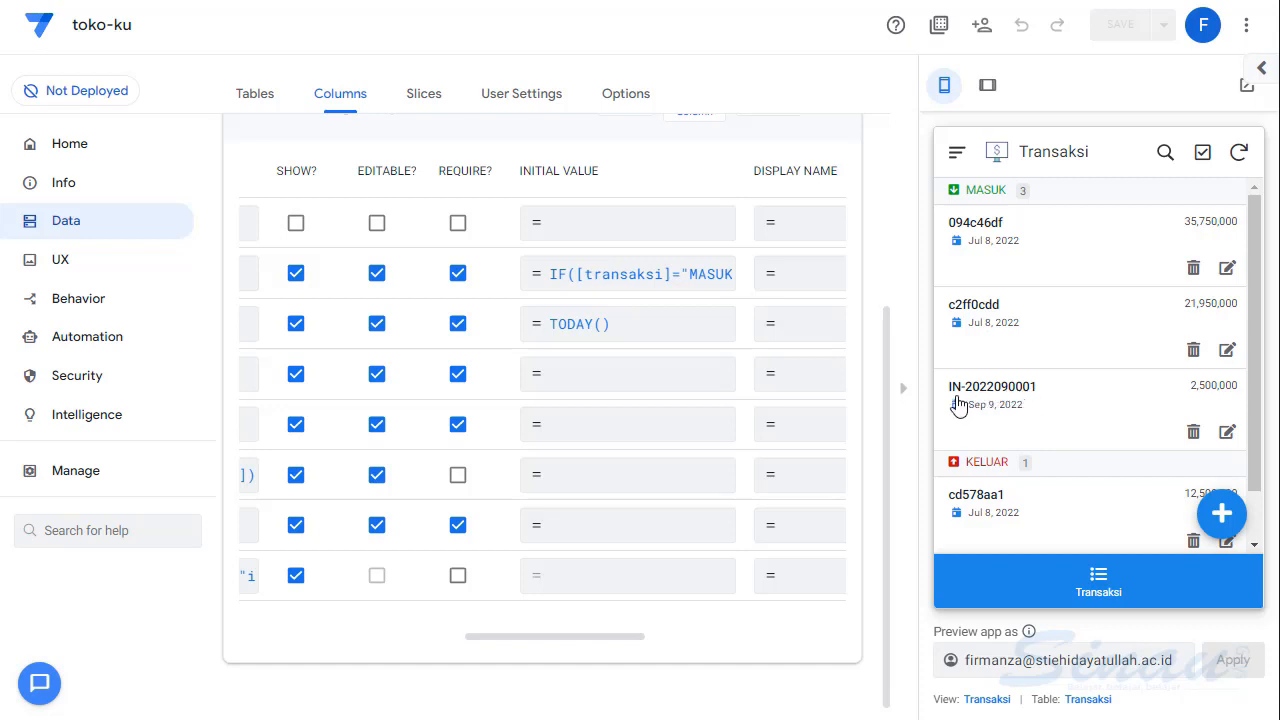
- Start a new KELUAR transaction with kontak KLIEN A and pembayaran TRANSFER
click(1222, 516)
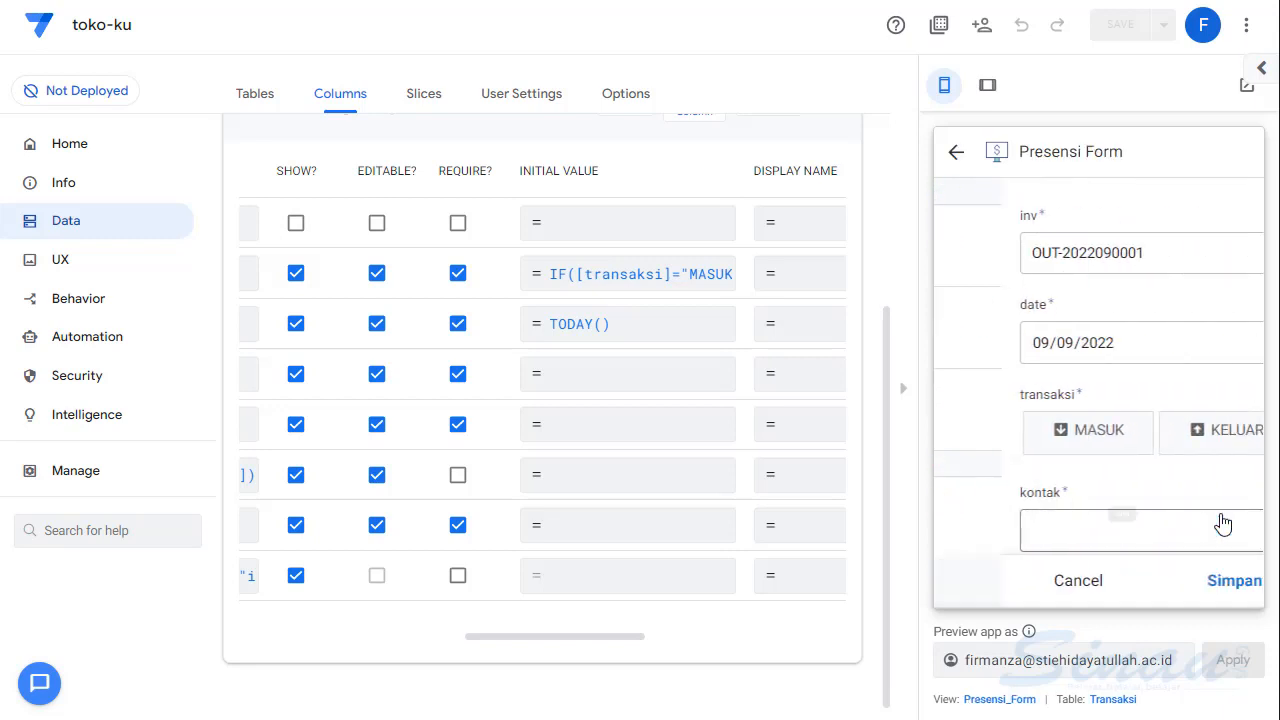
click(1148, 450)
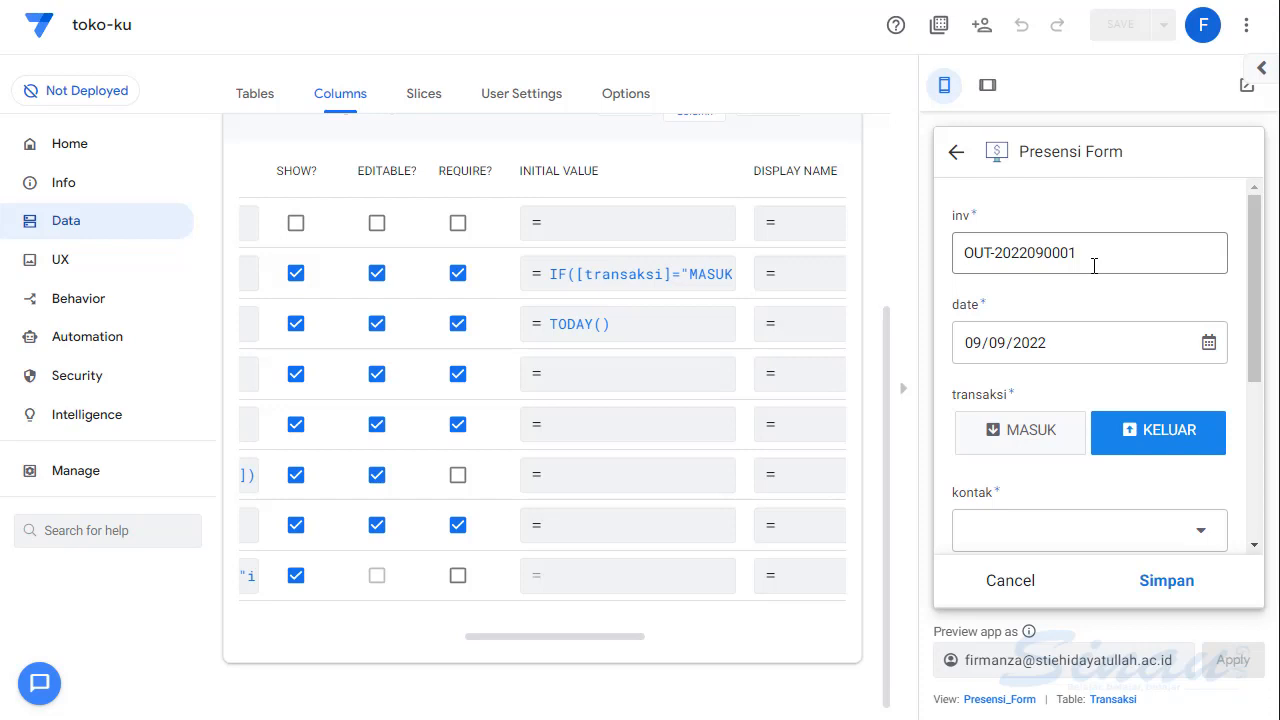
scroll(1069, 305, down, 3)
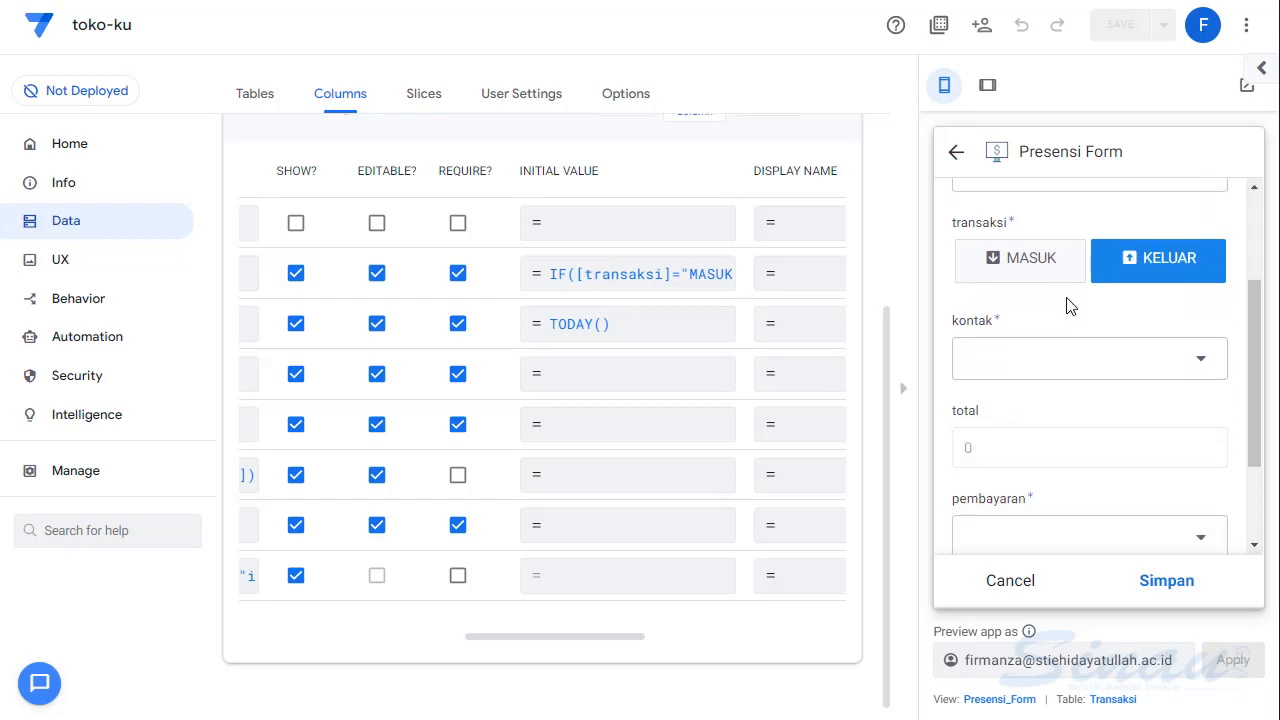
click(1158, 325)
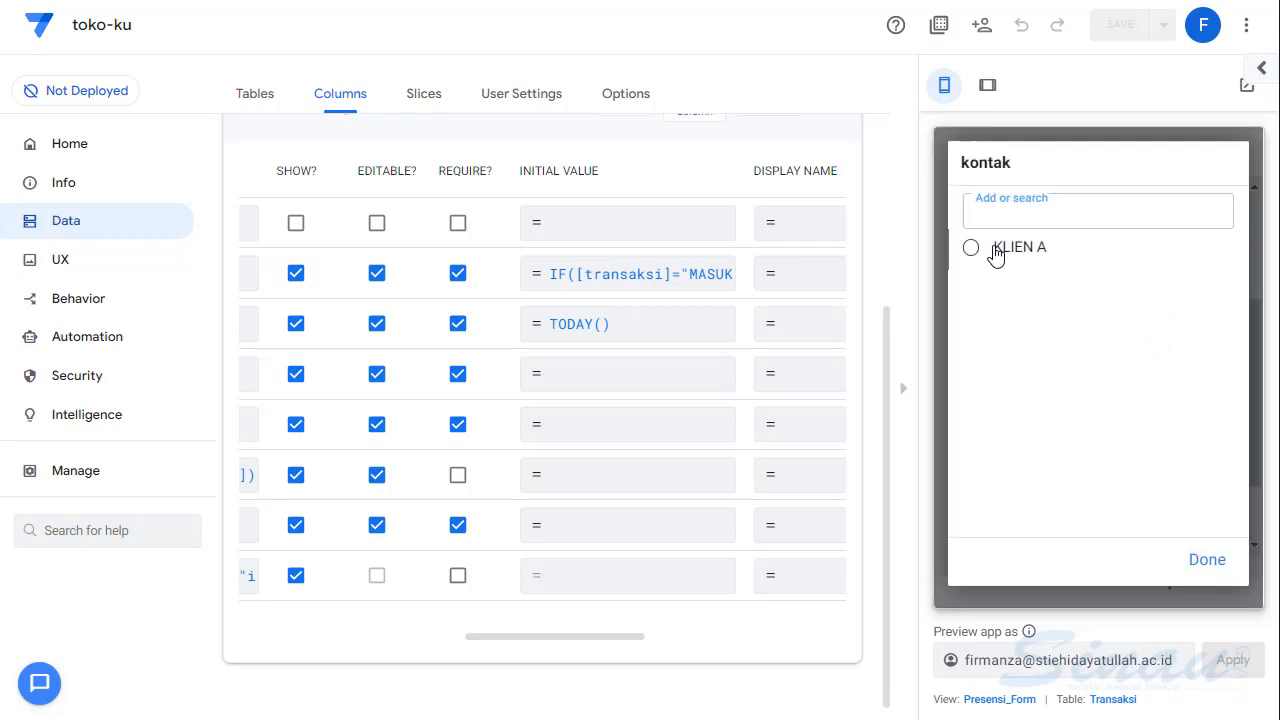
click(997, 249)
click(1055, 488)
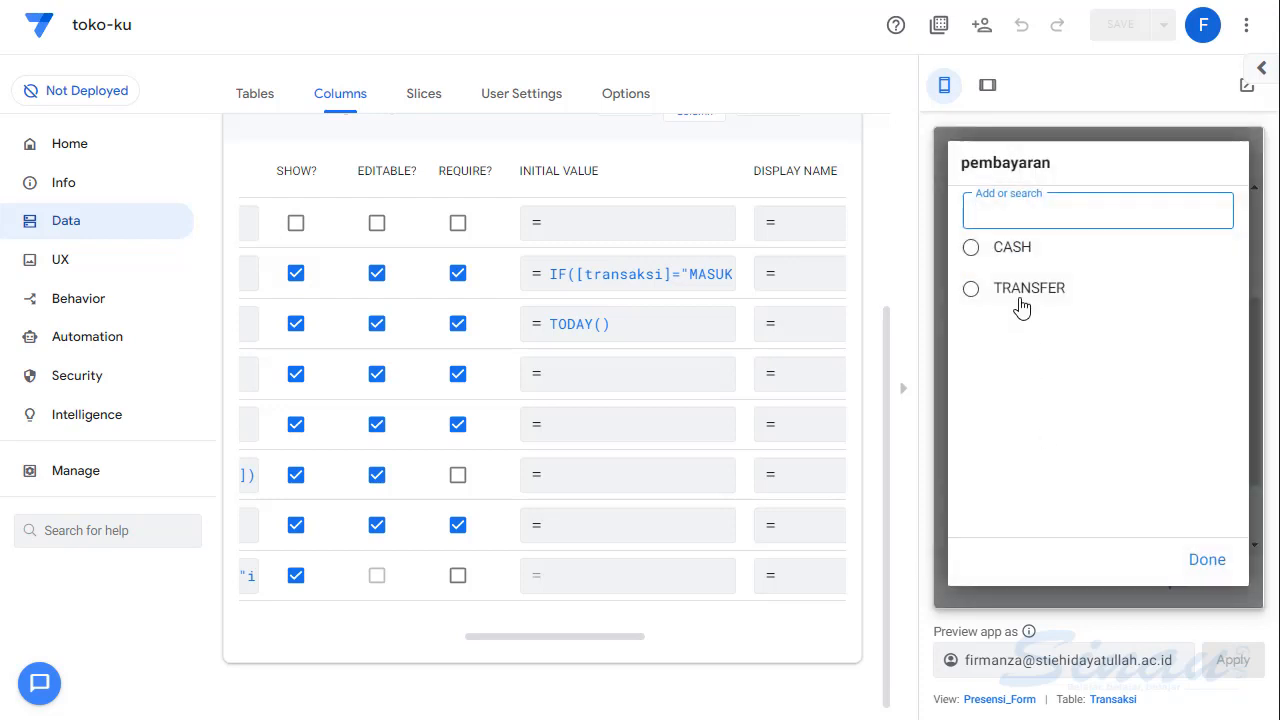
click(1020, 294)
- Add a detail entry for PRODUK AC with qty 1 and harga 2700000 to the KELUAR transaction and save the entry
scroll(1022, 297, down, 2)
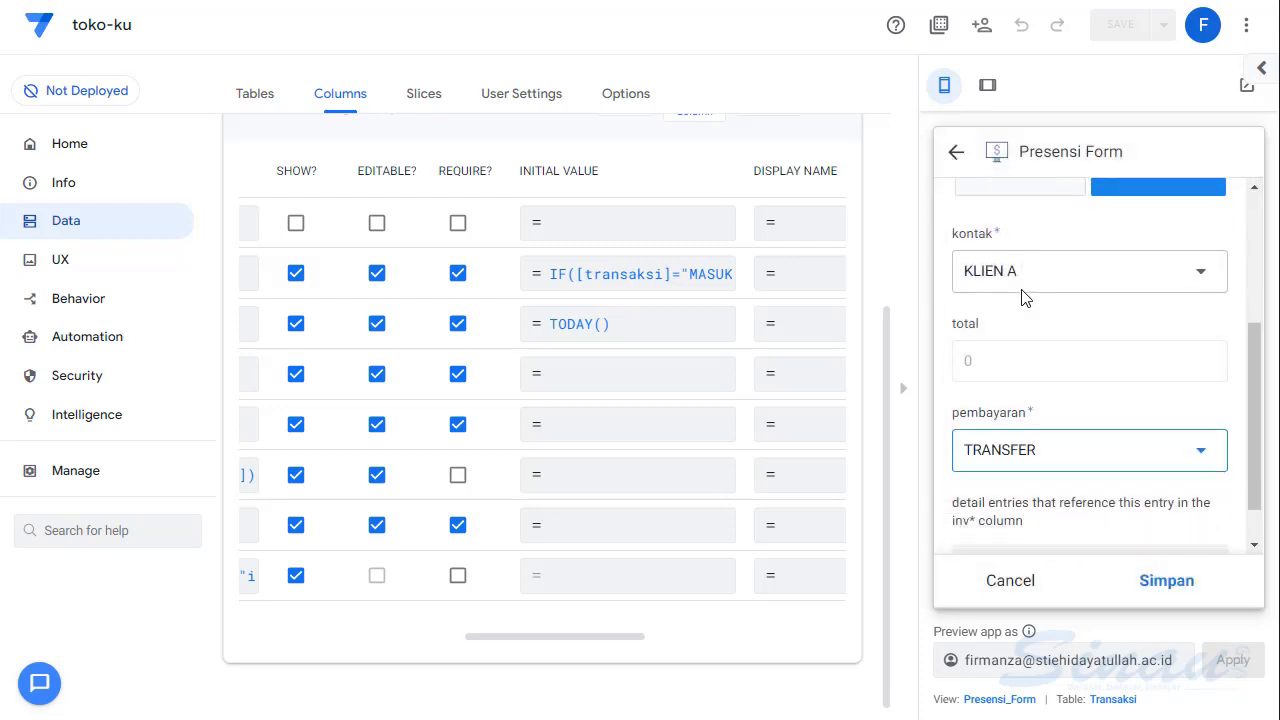
click(1092, 510)
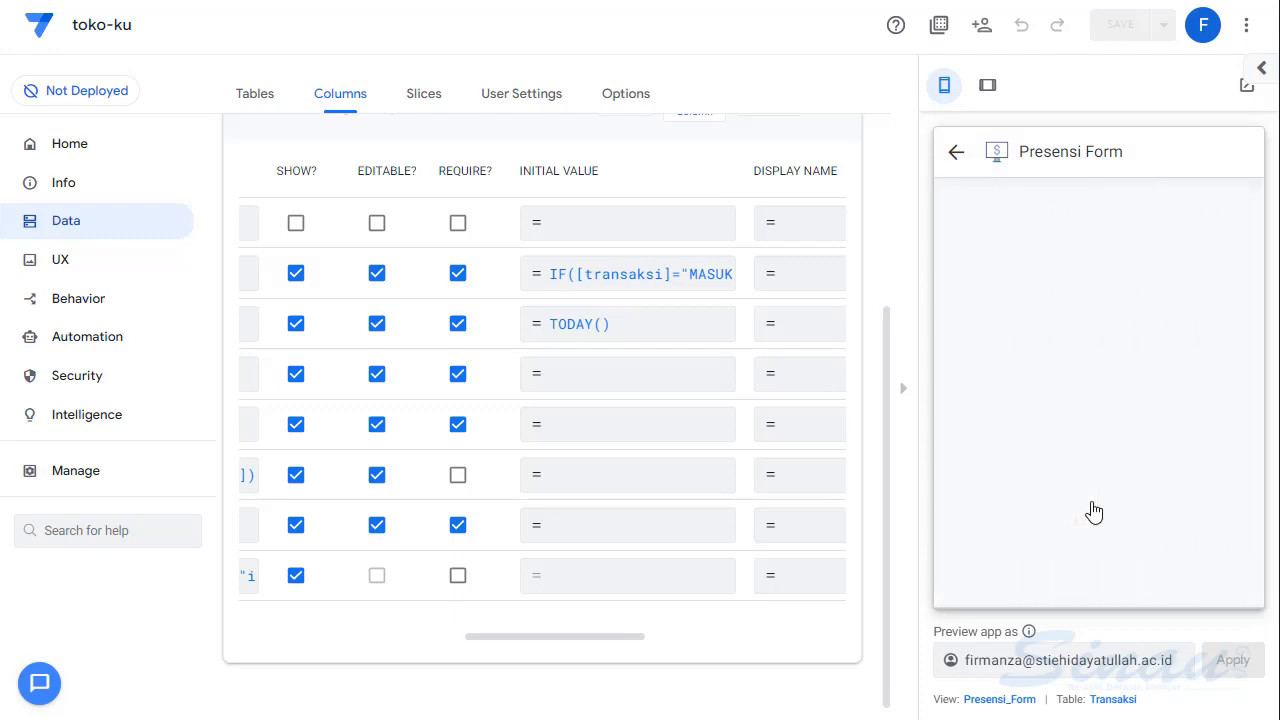
click(1176, 270)
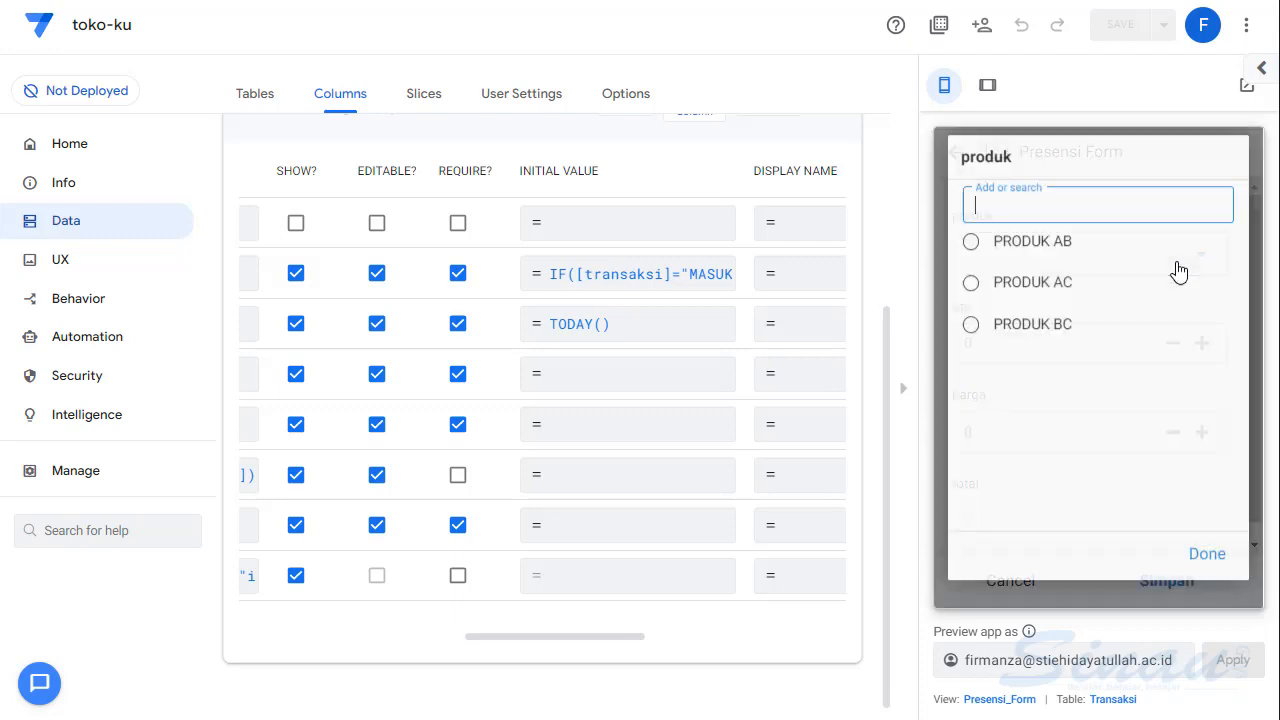
click(1020, 292)
click(1203, 345)
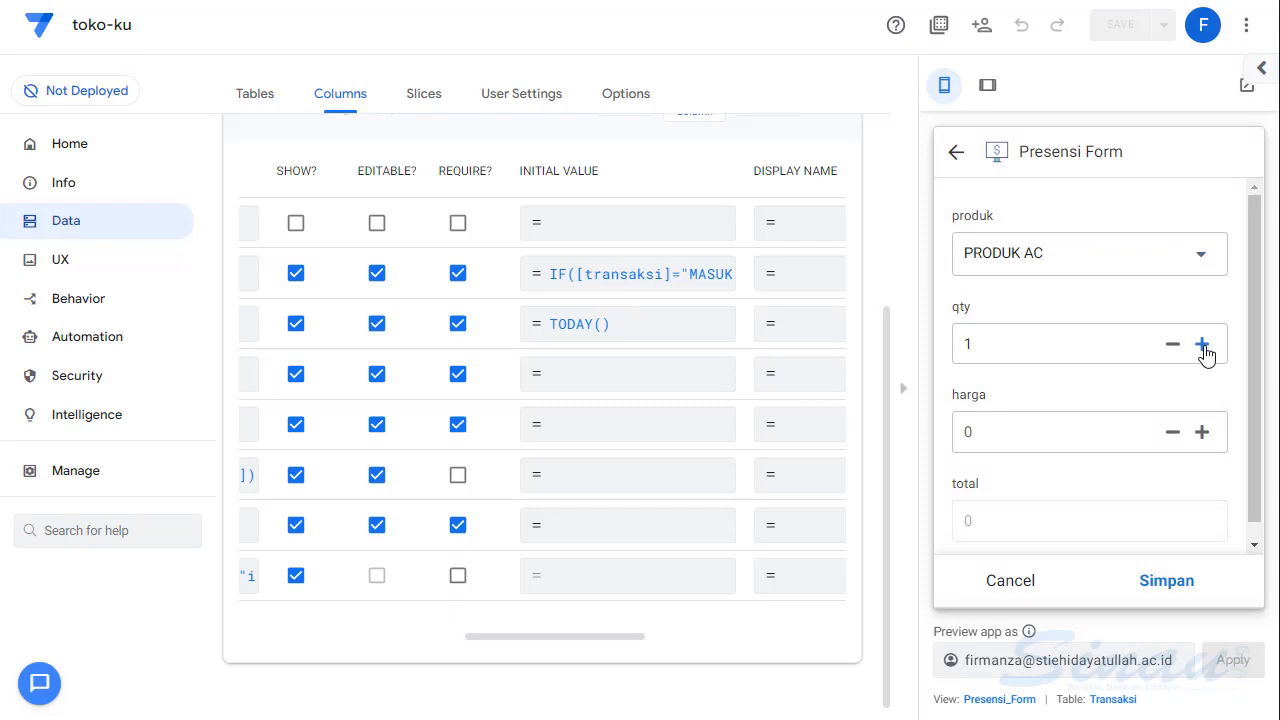
click(1029, 438)
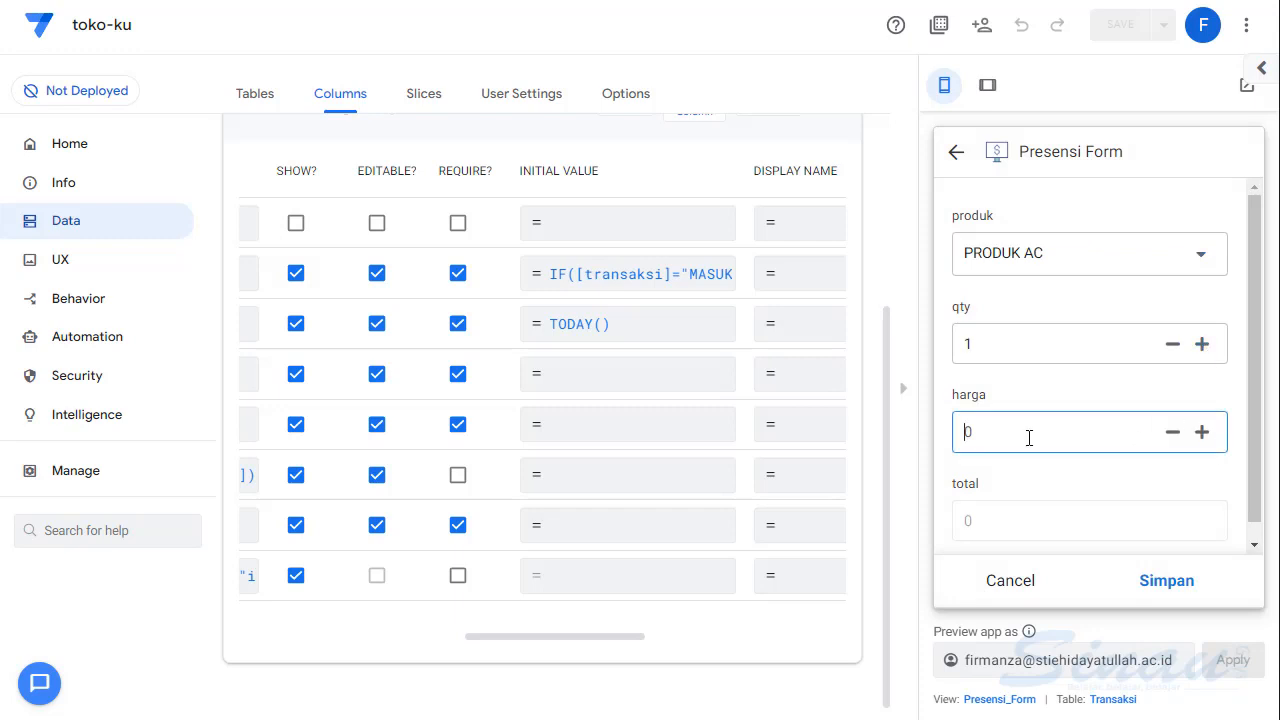
text(2700000)
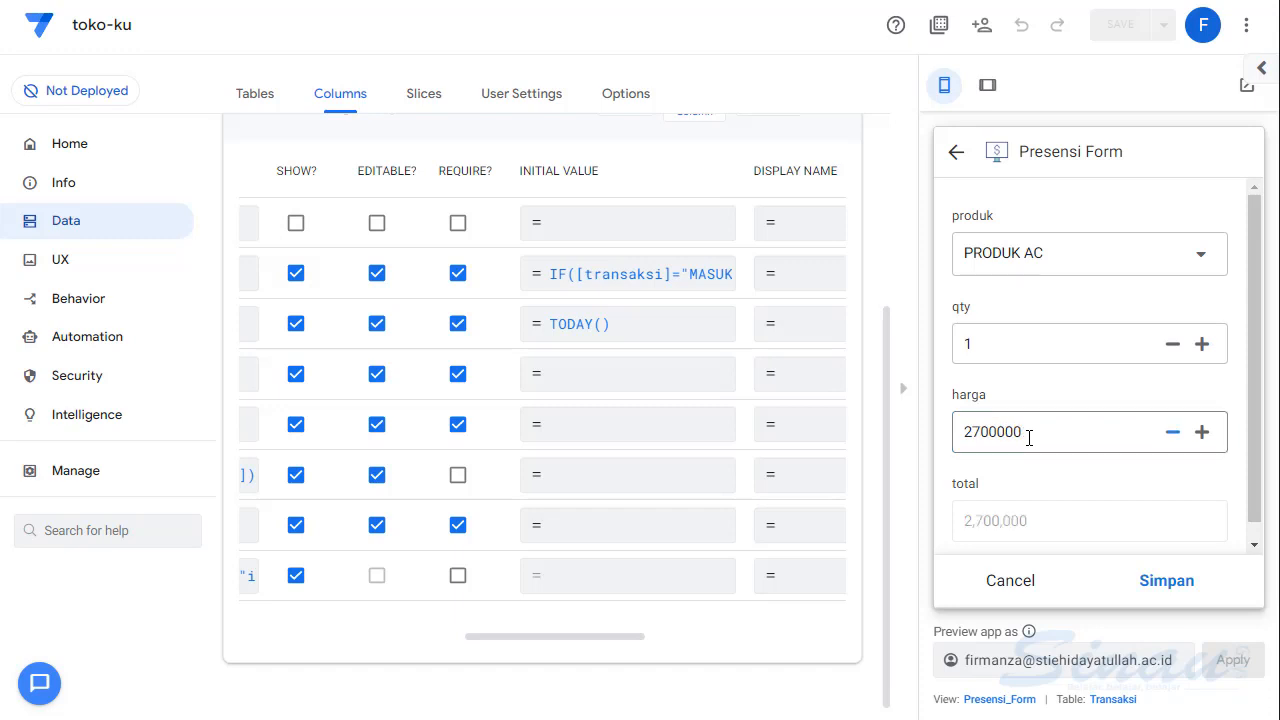
click(1166, 584)
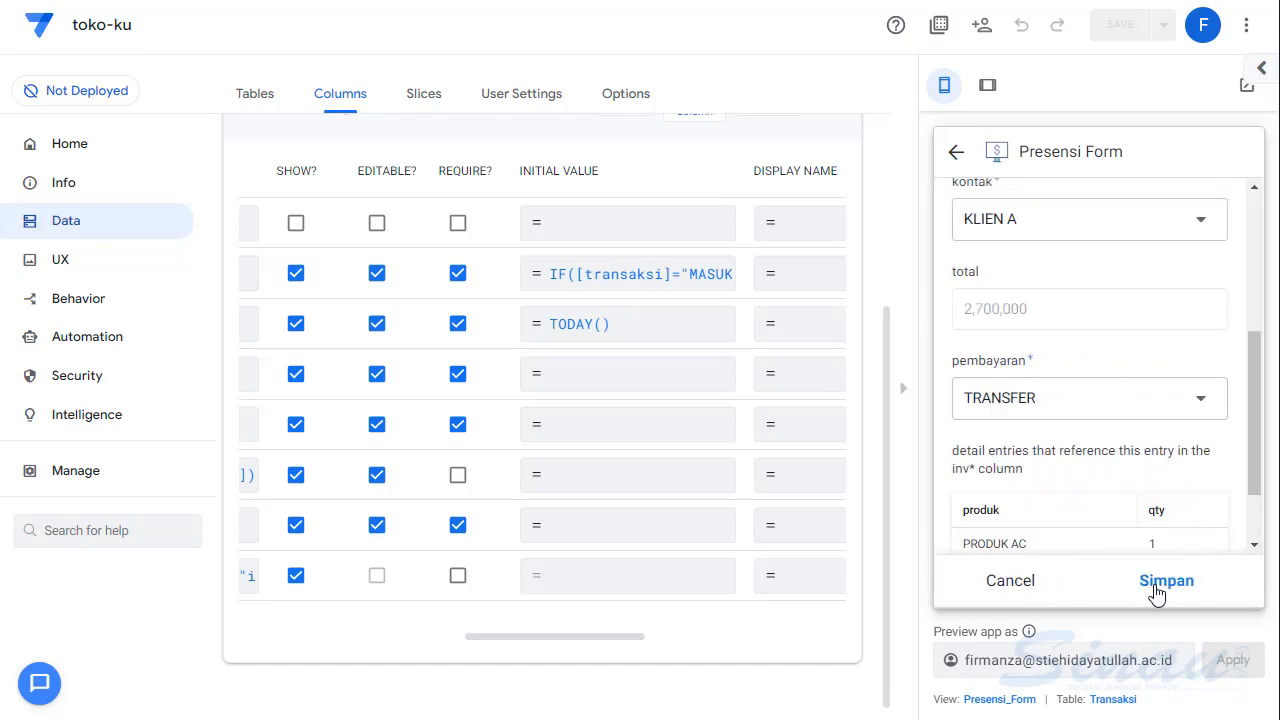
- Save the KELUAR transaction and check its inv number in the Transaksi list
click(1150, 590)
scroll(1075, 349, down, 3)
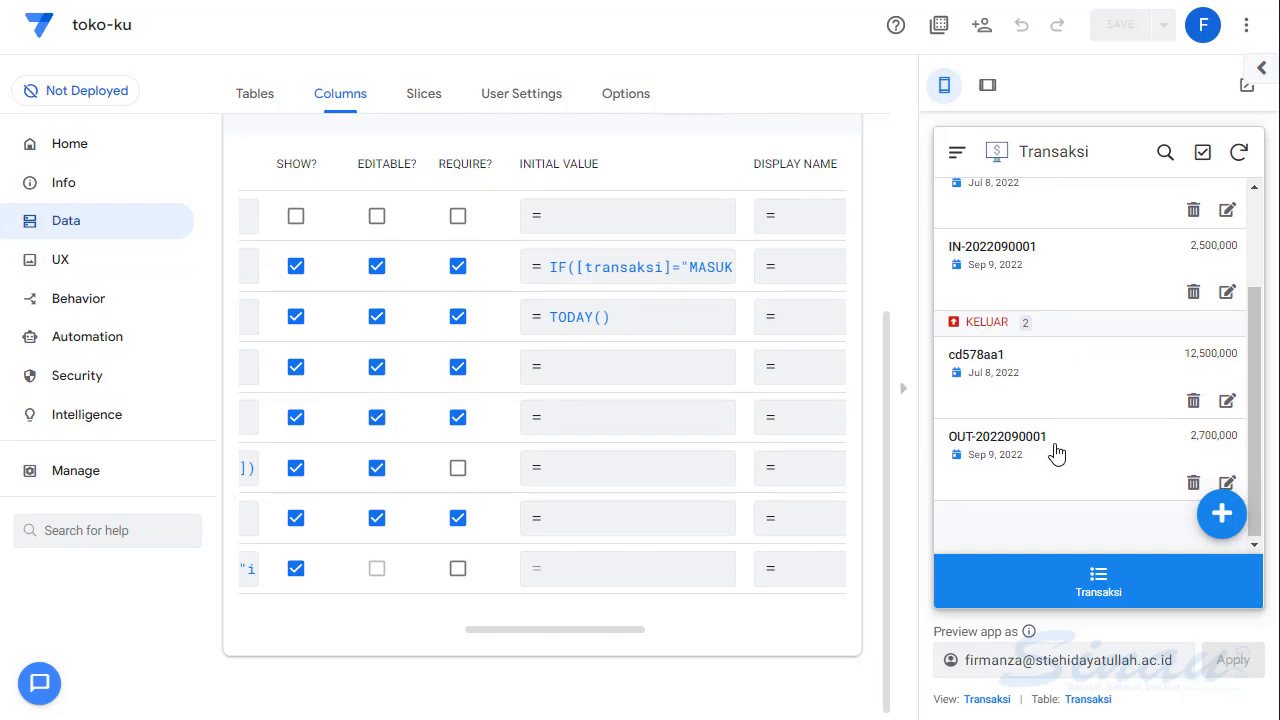
click(714, 417)
scroll(714, 415, up, 3)
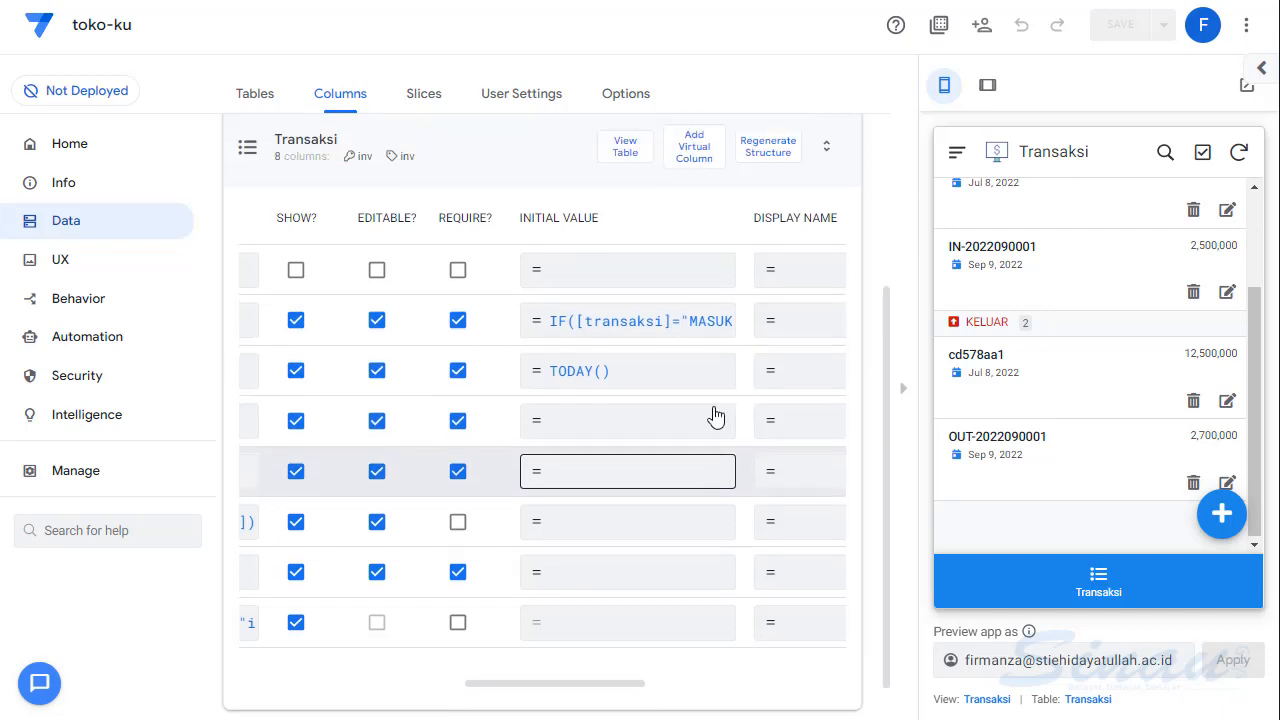
click(714, 417)
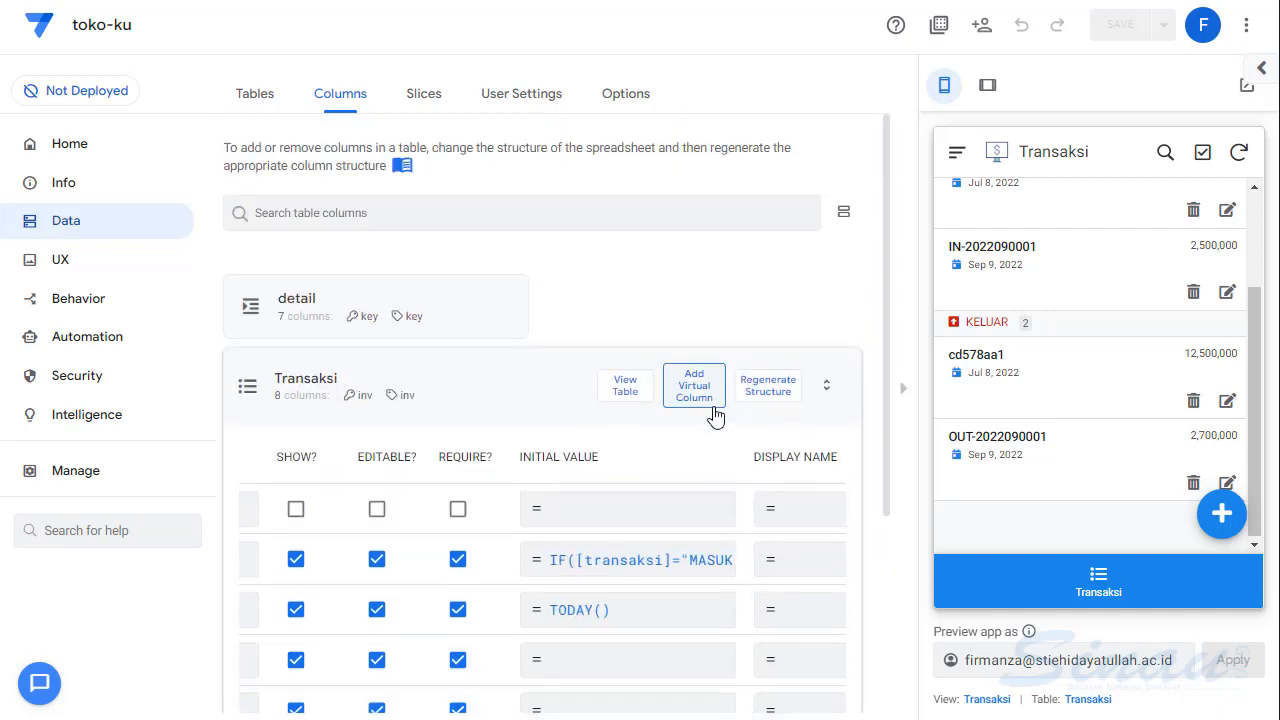